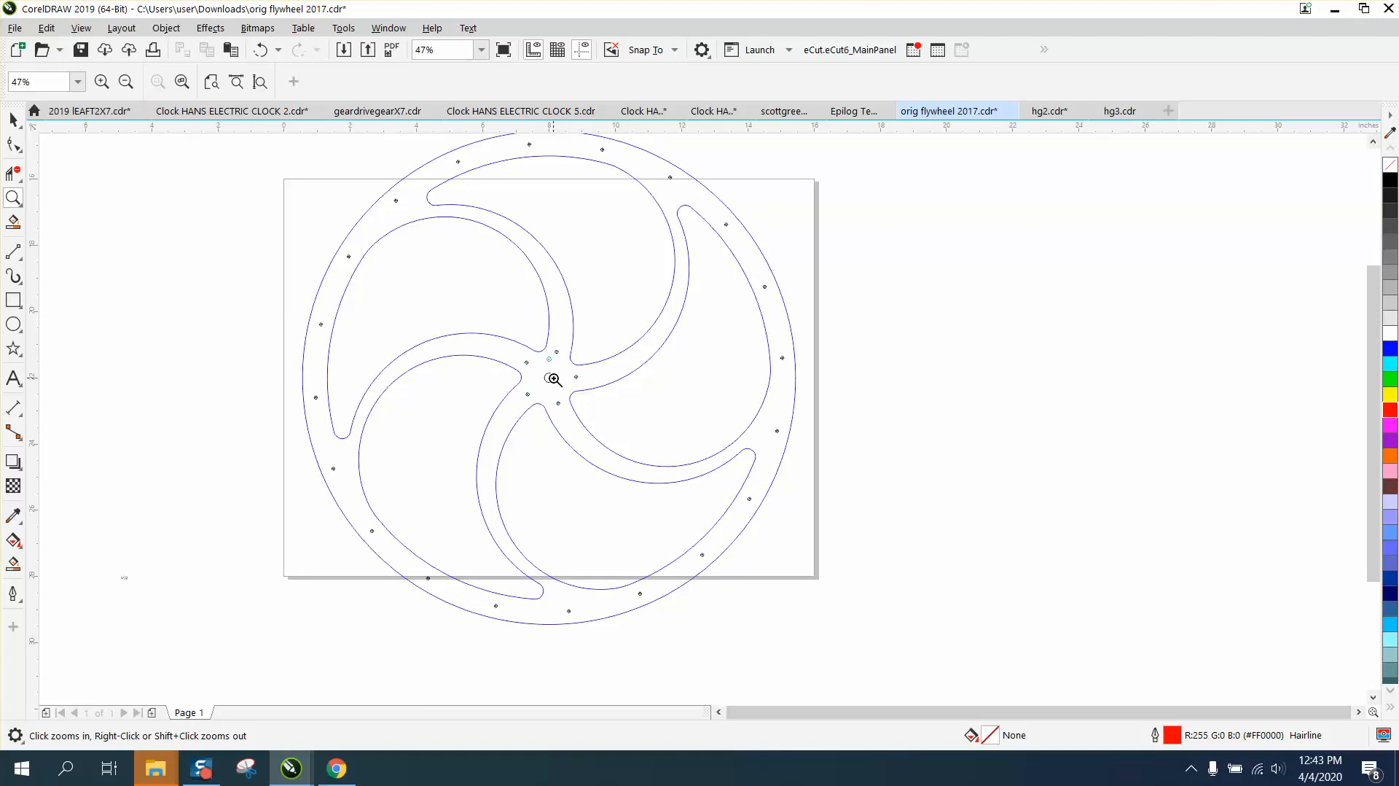
- Draw a circle about 12.6 inches across on the empty area beside the flywheel
right_click(554, 379)
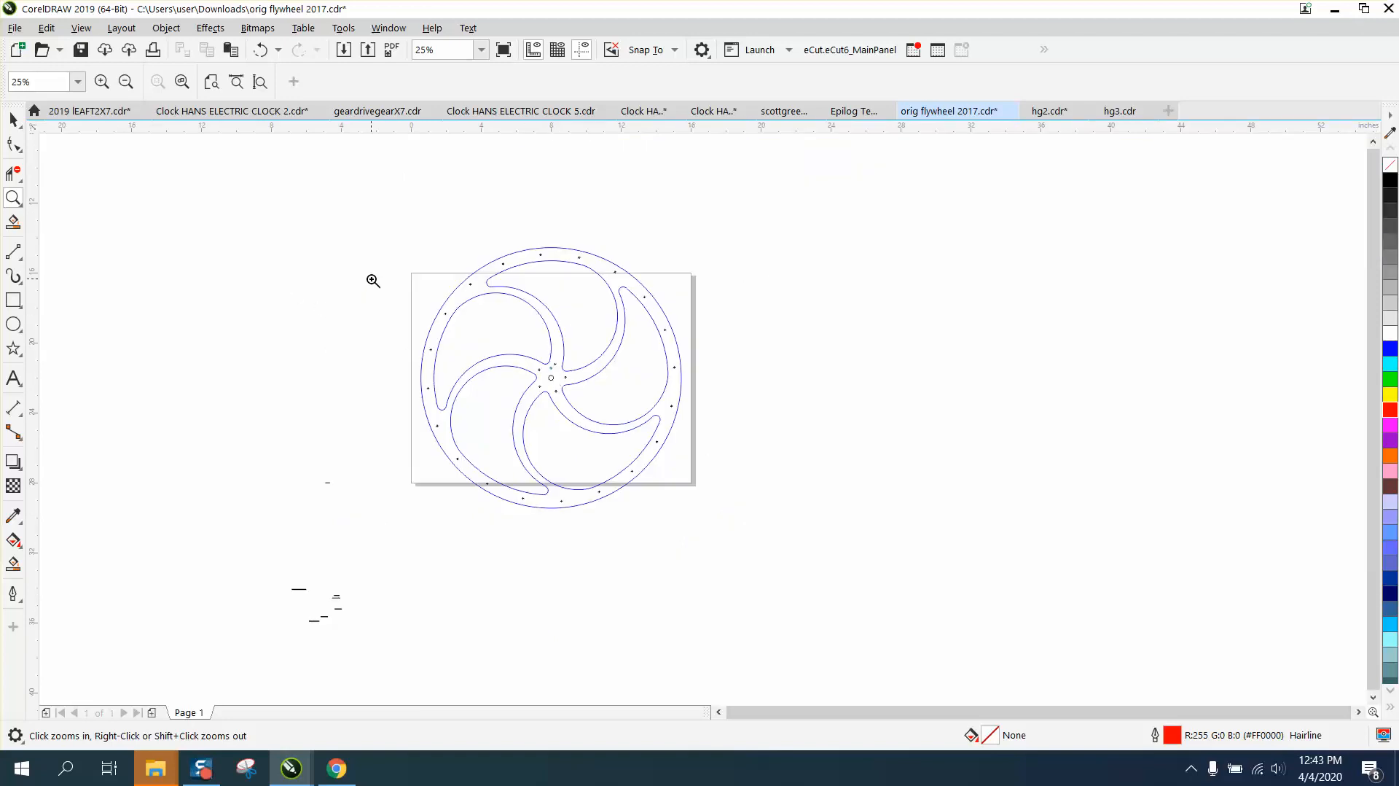
click(15, 120)
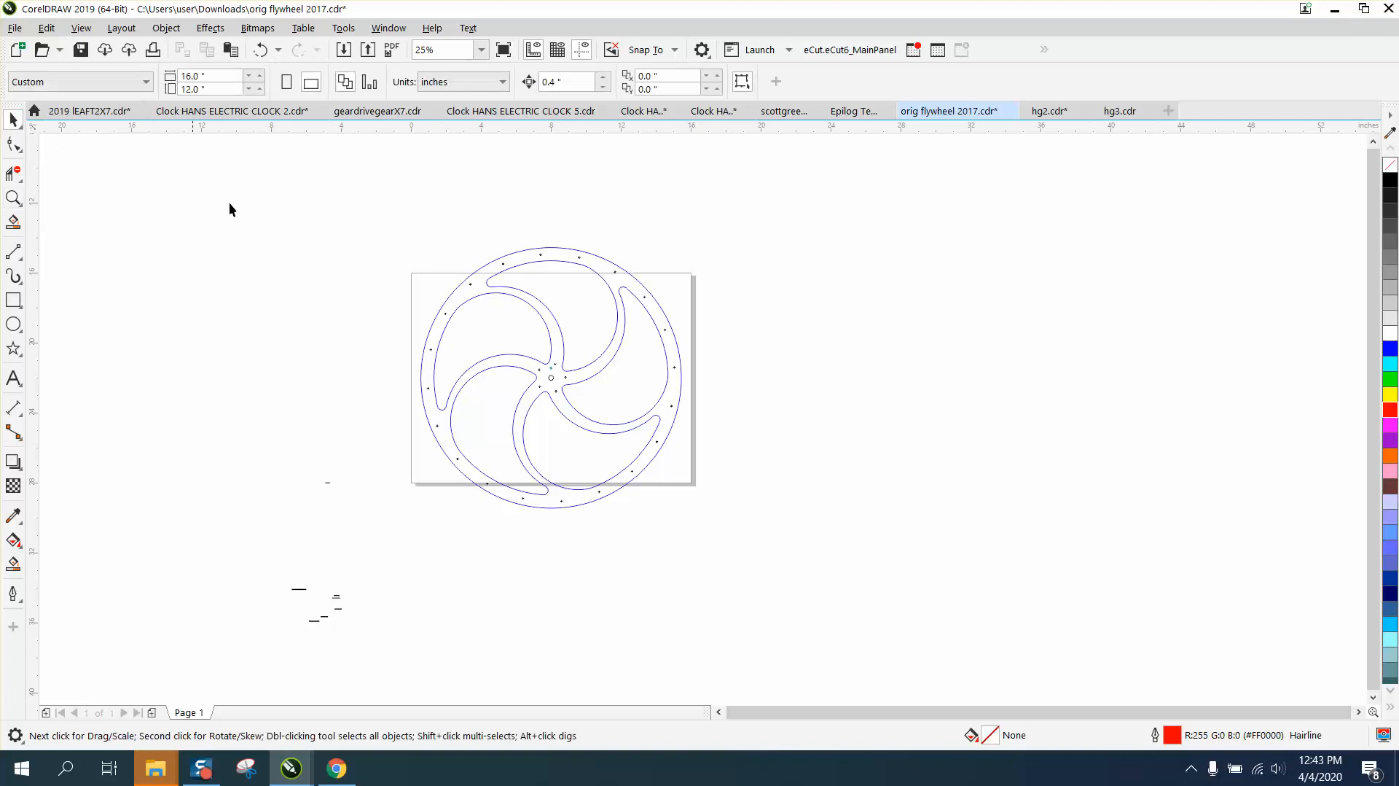
click(500, 269)
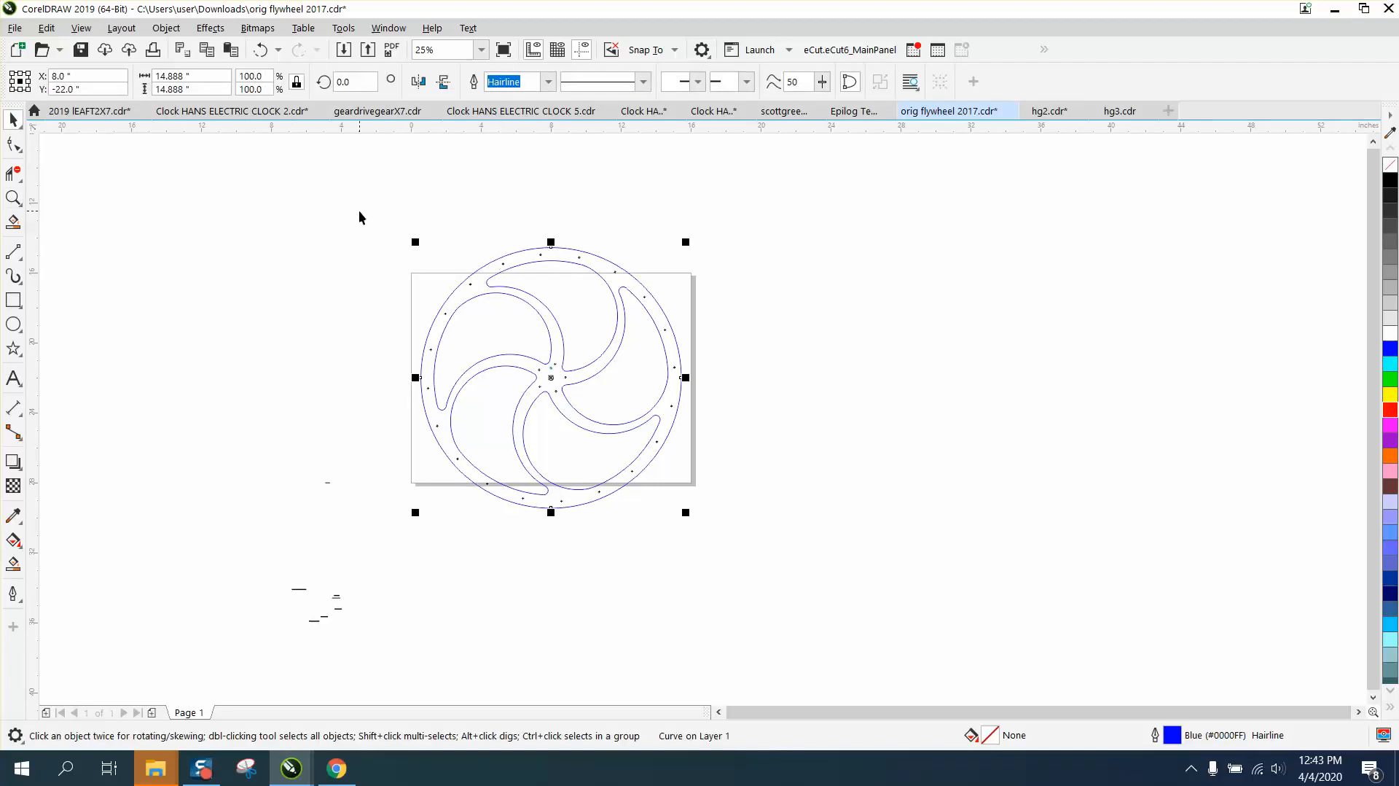
click(72, 314)
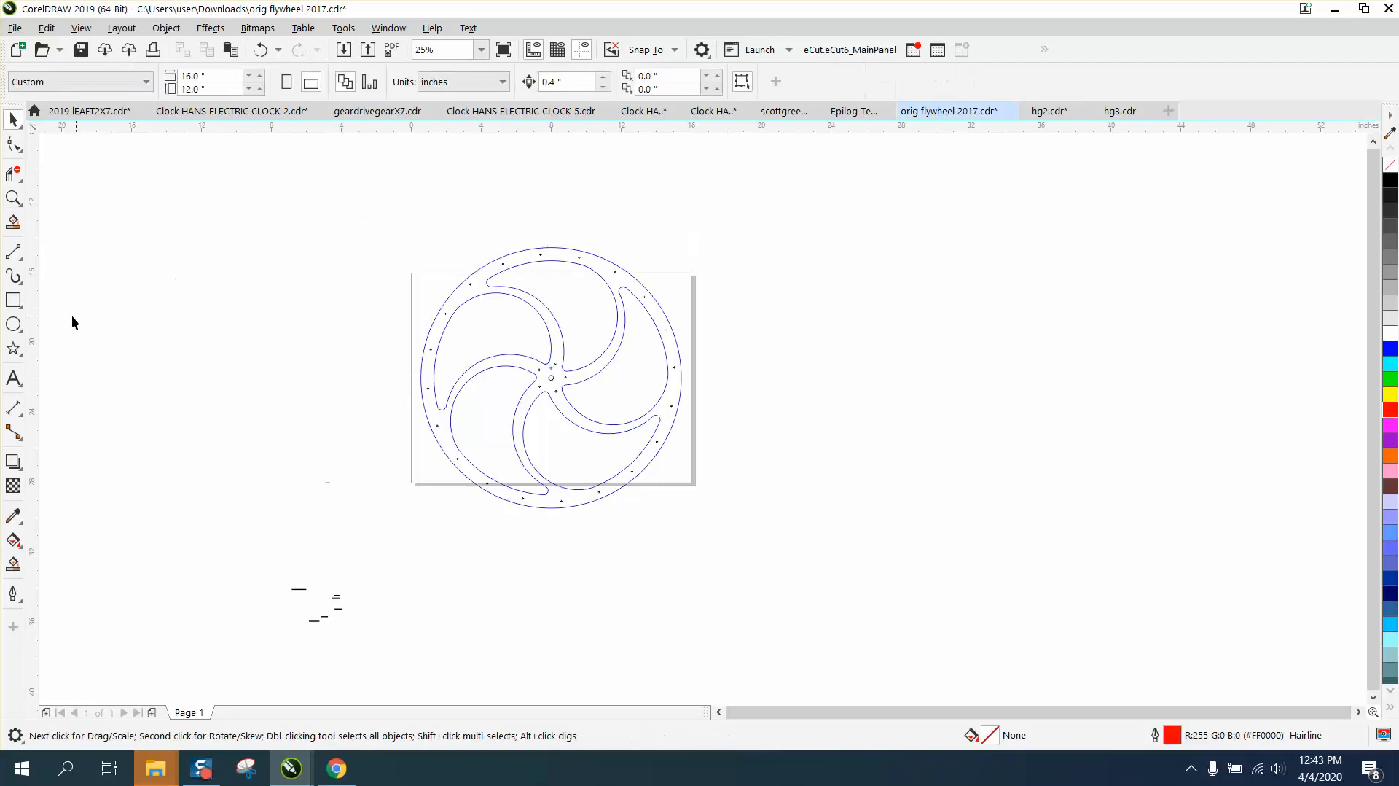
click(13, 323)
drag(344, 227, 113, 457)
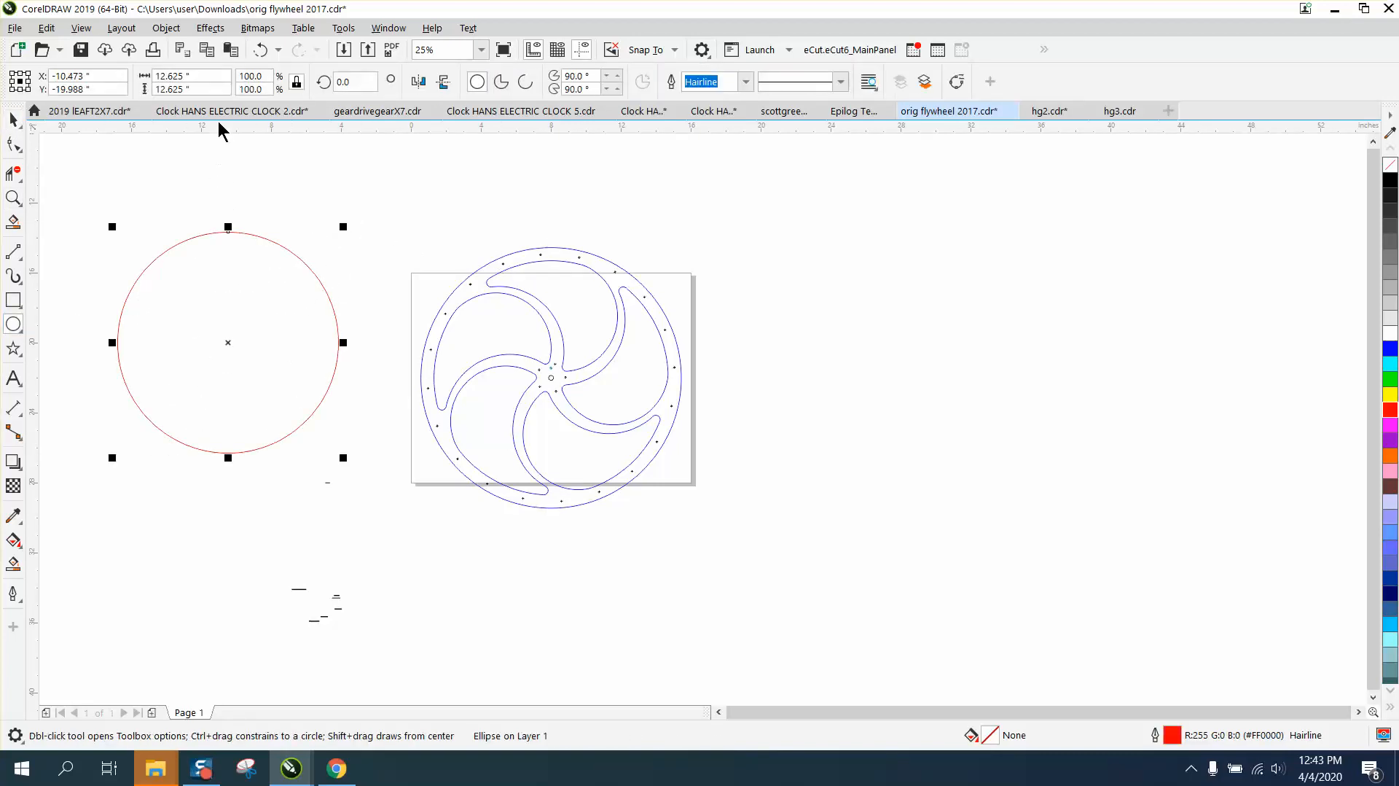
- Set the new circle's diameter to 14.888 inches and its centre to X 8, Y -22 inches
click(190, 76)
text(14.)
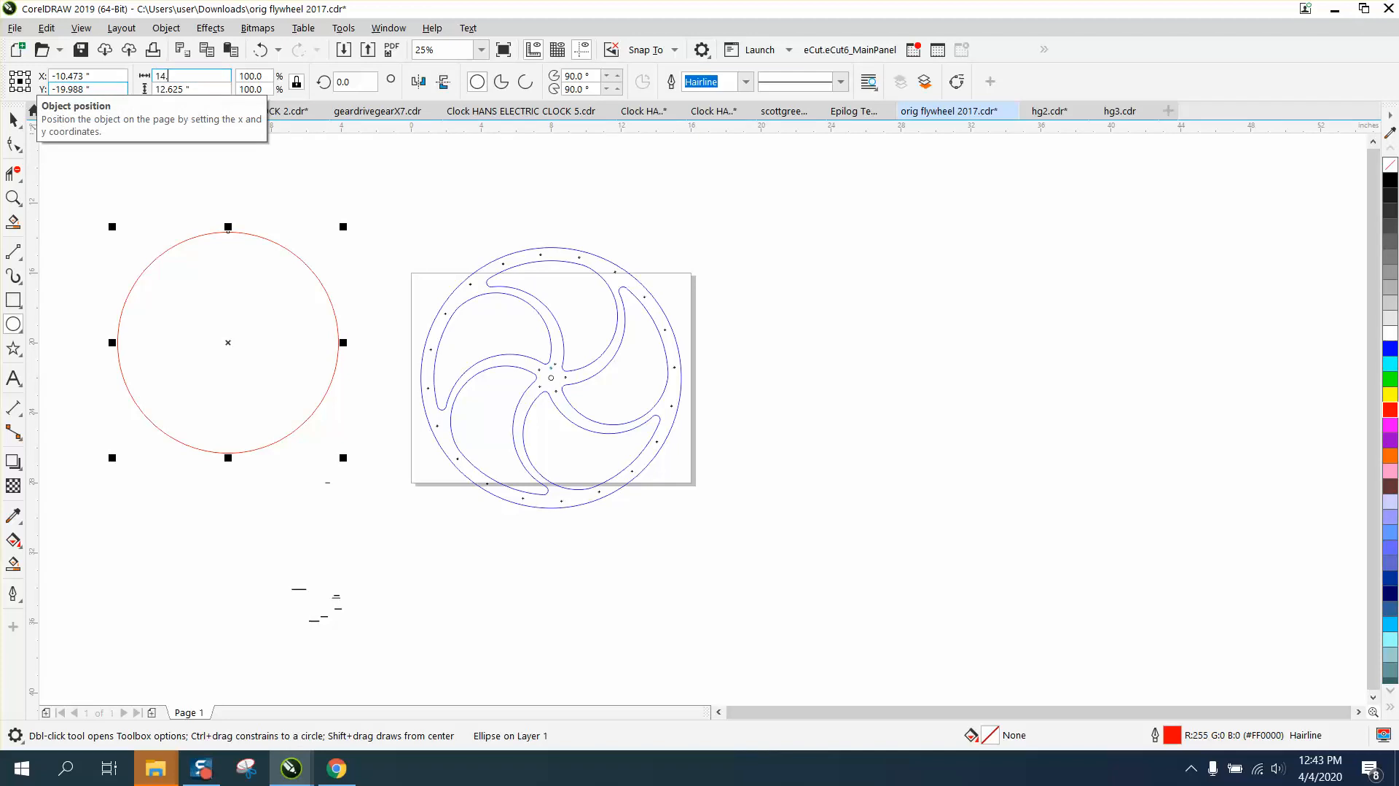
text(888)
key(Return)
text(8)
key(Tab)
text(-22)
key(Return)
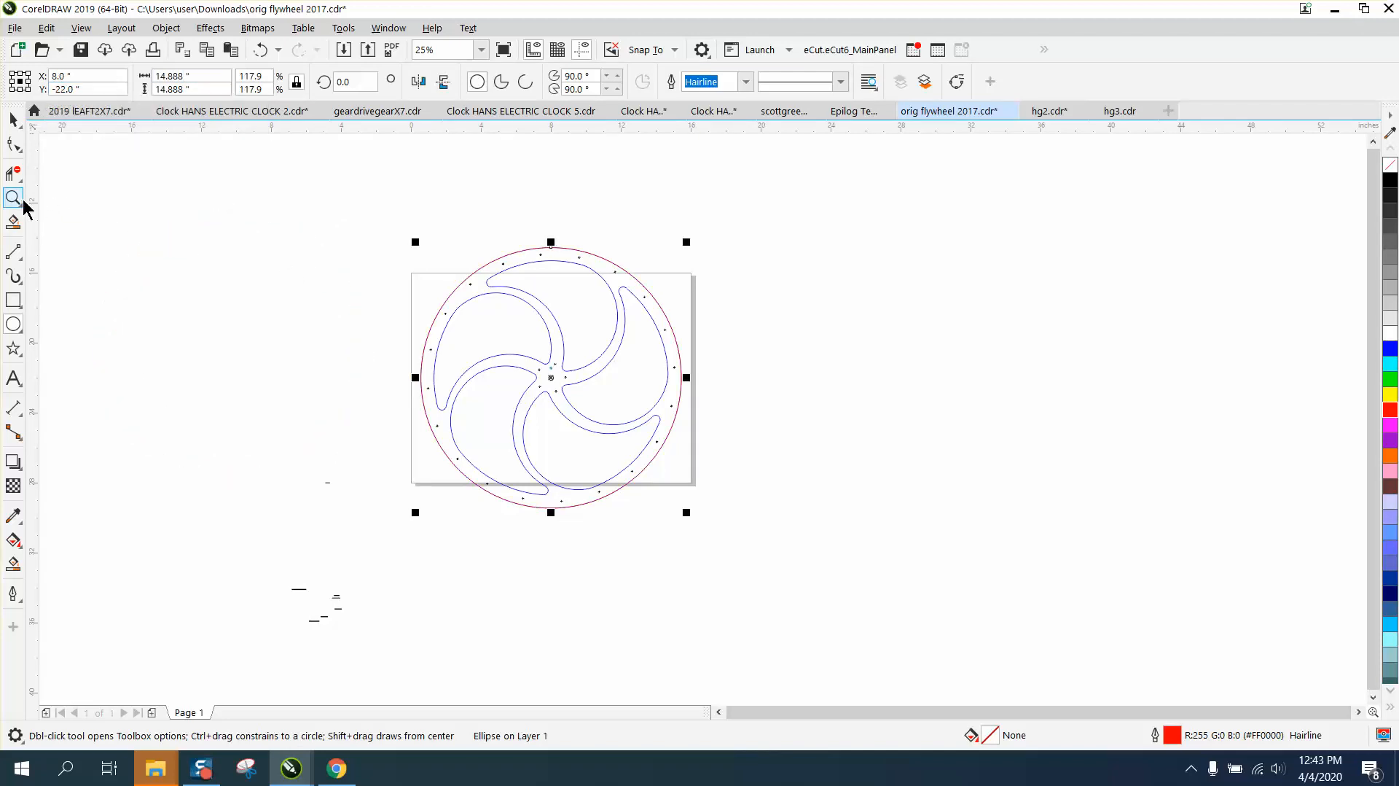
- Turn the large red circle into a pie shape with an ending angle of 120 degrees
click(503, 85)
drag(591, 89, 557, 91)
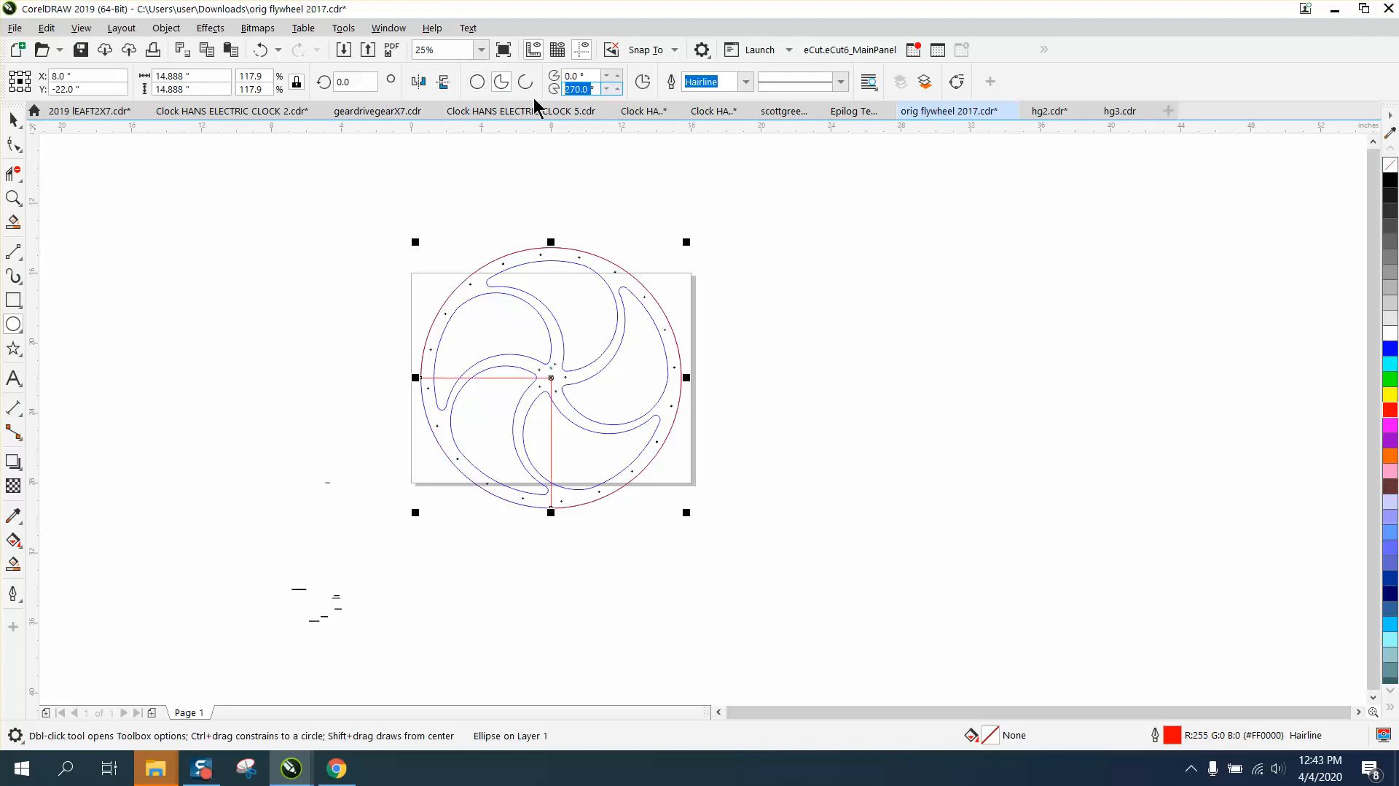
text(120)
key(Return)
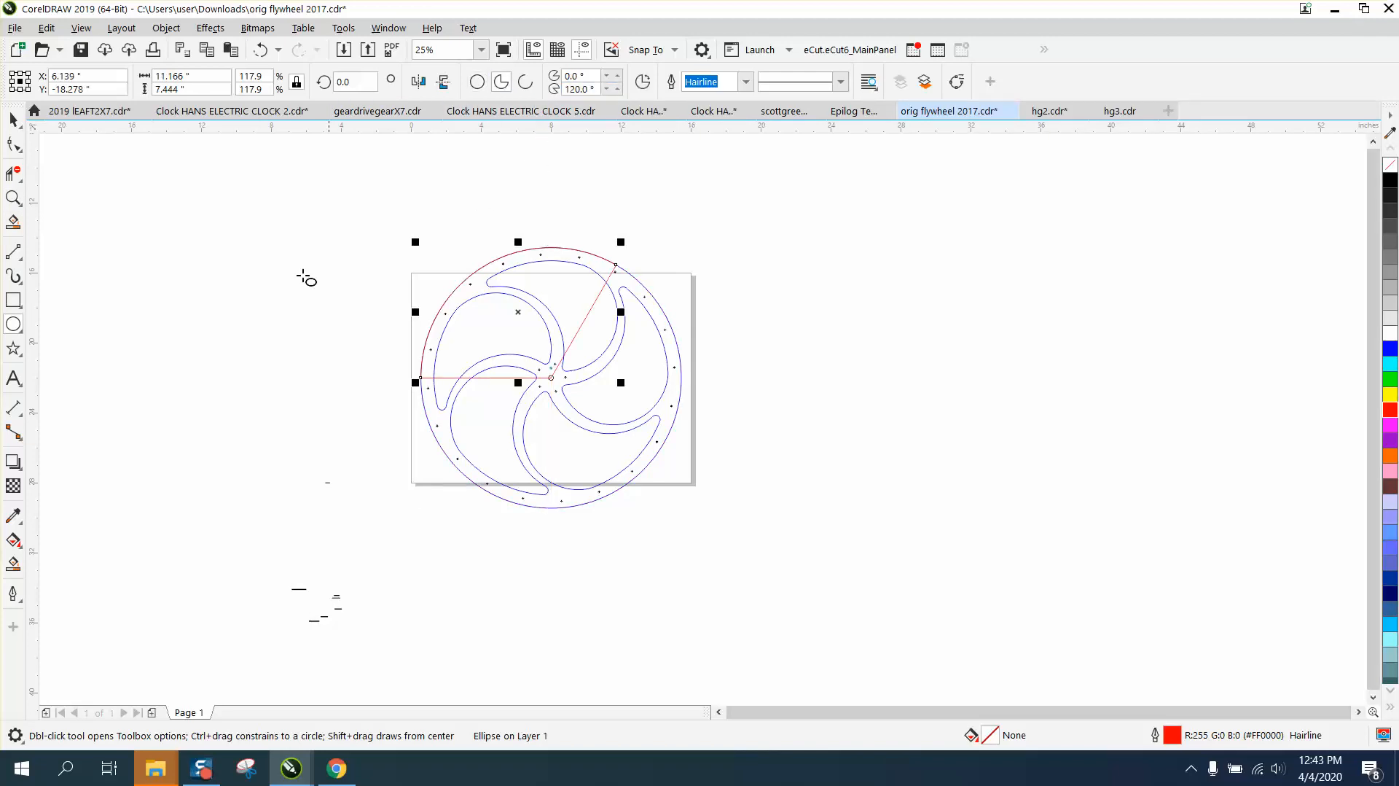
- Draw a small circle about 0.18 inch across, centred where the pie's horizontal edge meets the flywheel rim
click(13, 198)
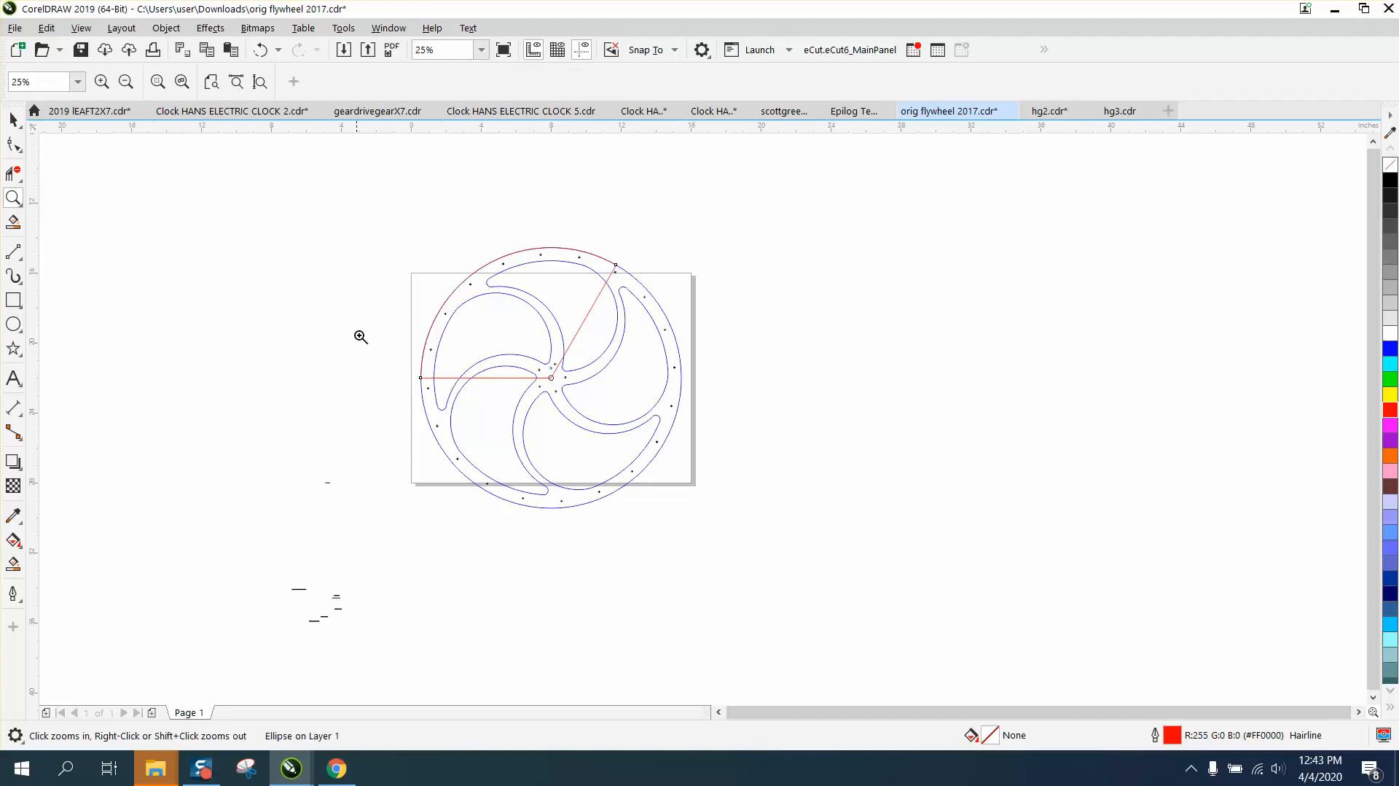
drag(362, 340, 517, 409)
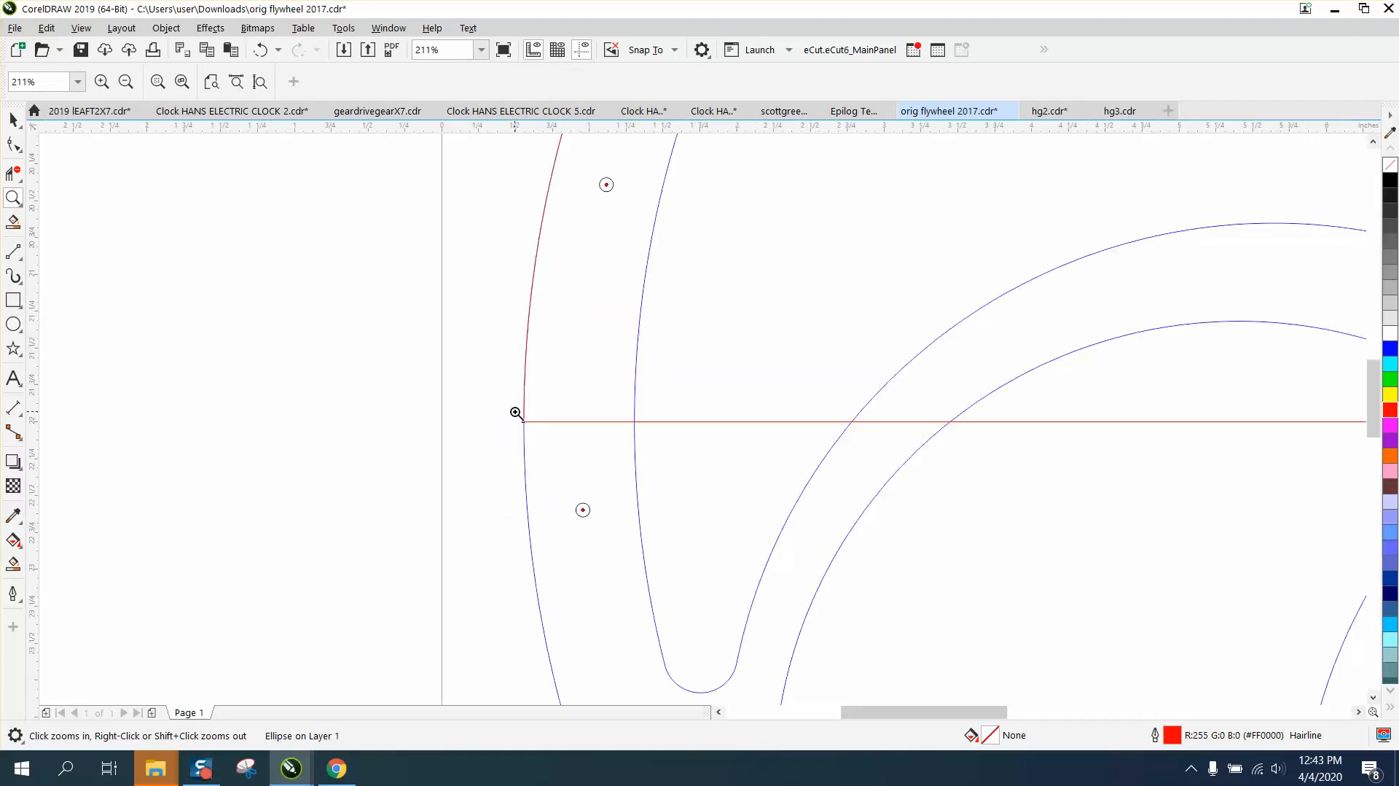
click(15, 324)
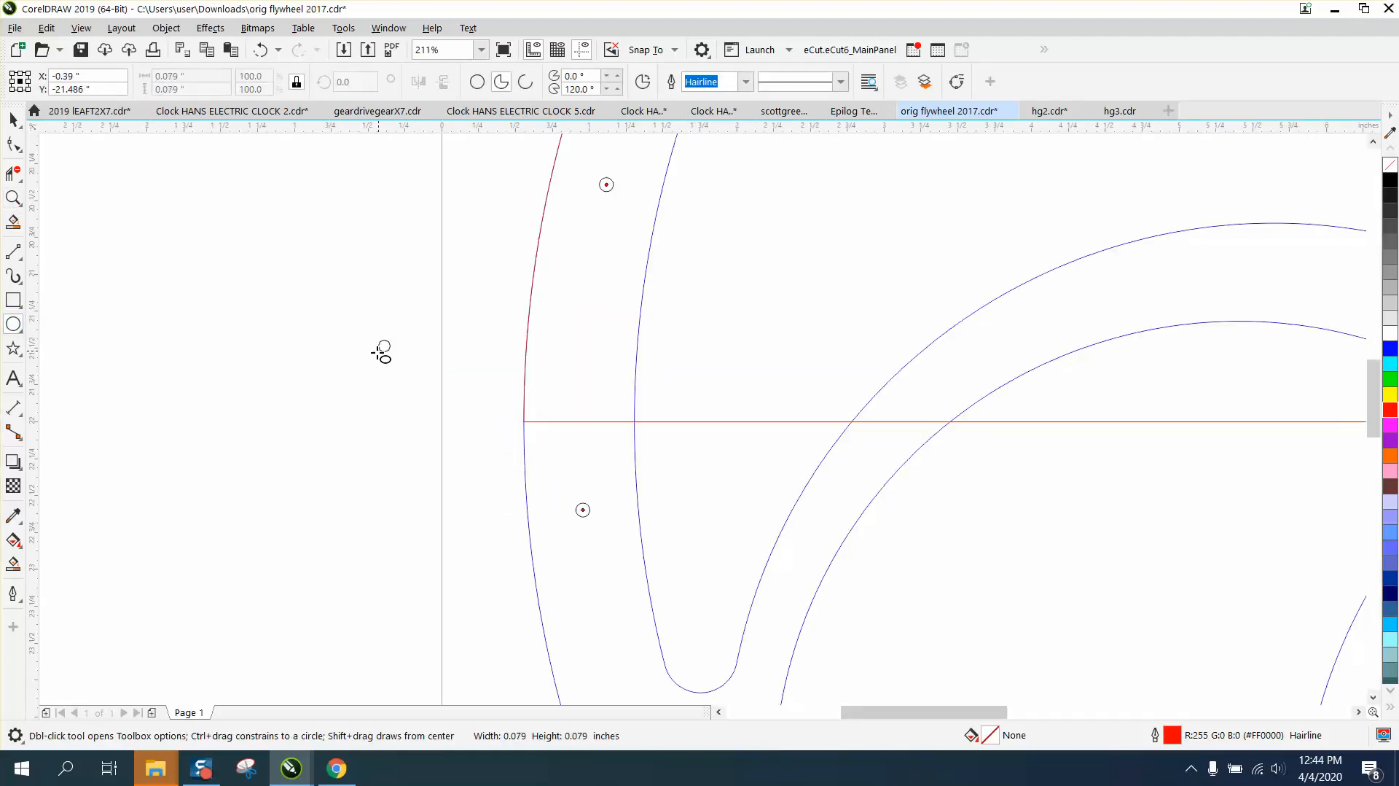
mouse_move(390, 341)
mouse_down()
mouse_move(364, 366)
mouse_move(525, 427)
mouse_up()
click(11, 121)
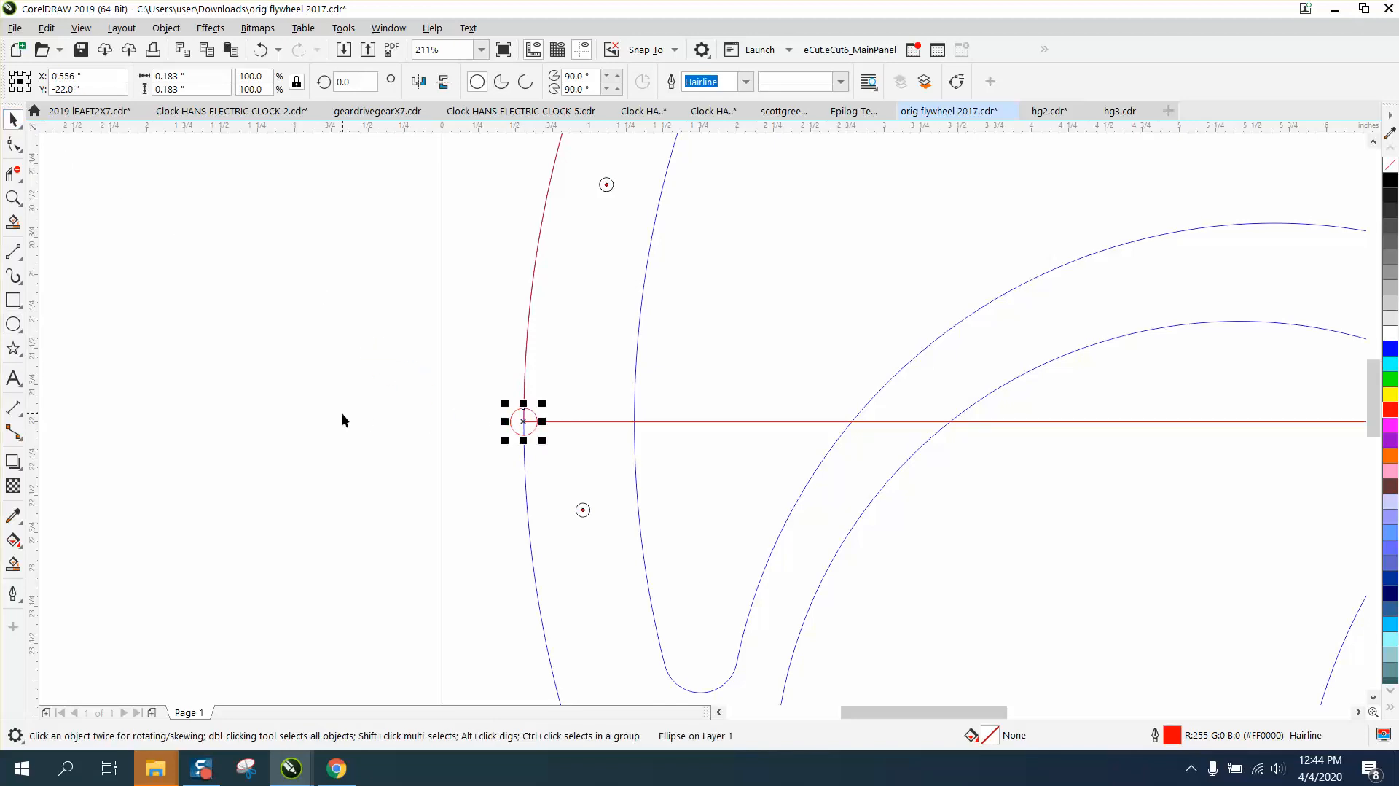
- Nudge the small circle 0.4 inch inward from the rim along the horizontal line
click(342, 421)
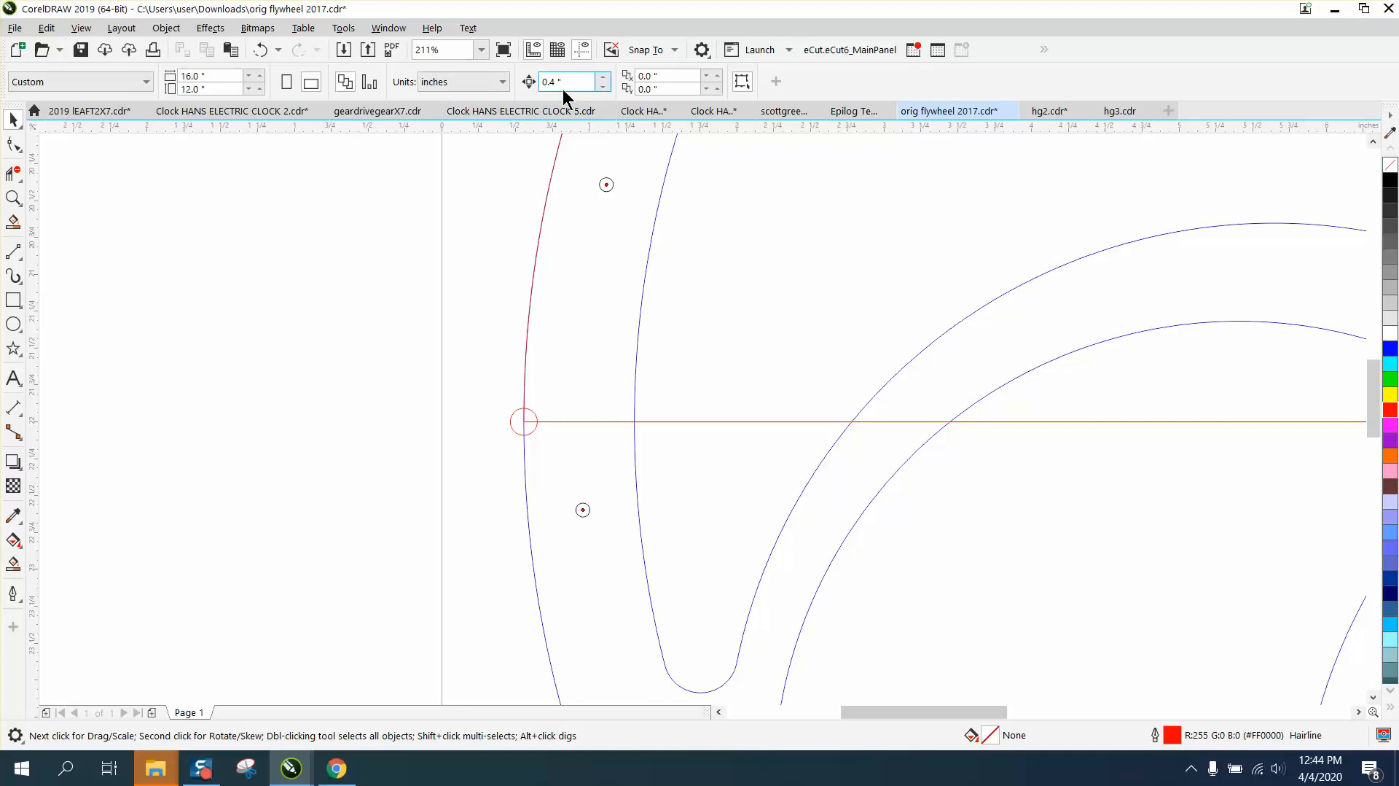
click(514, 411)
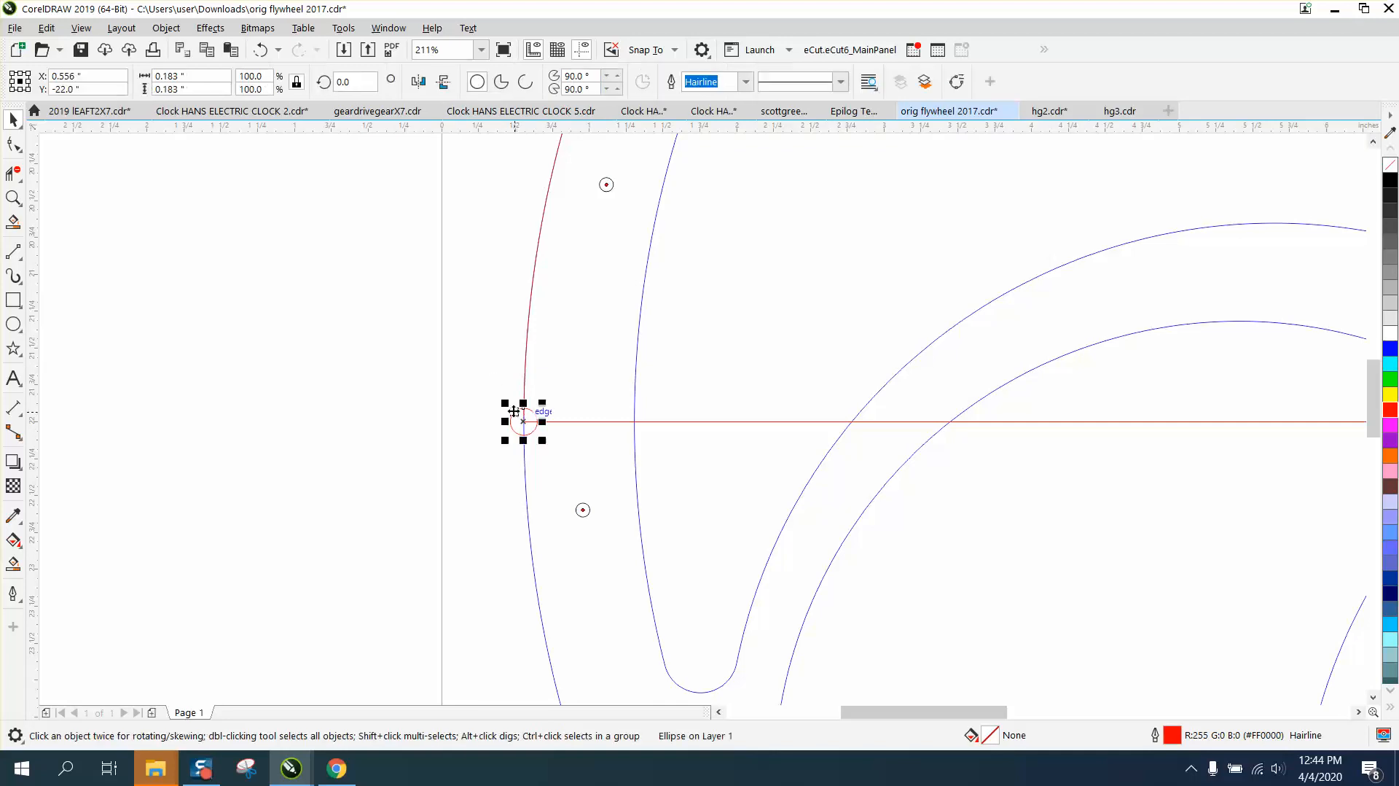
key(Right)
key(Right)
key(Right)
key(Right)
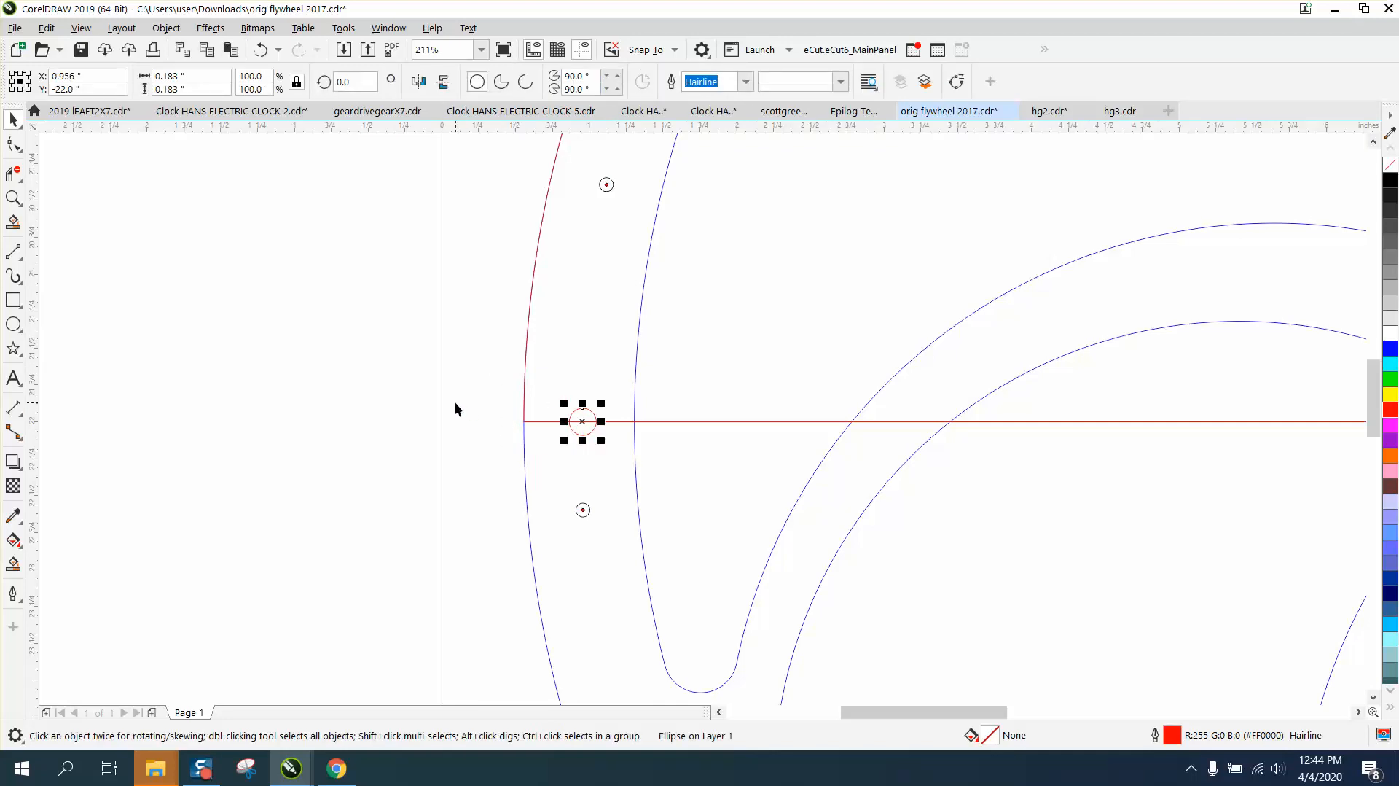
- Enlarge the small circle to about 0.28 inch and place a copy of it outside the wheel, left of the rim
drag(604, 403, 525, 422)
key(ctrl+z)
scroll(454, 439, down, 3)
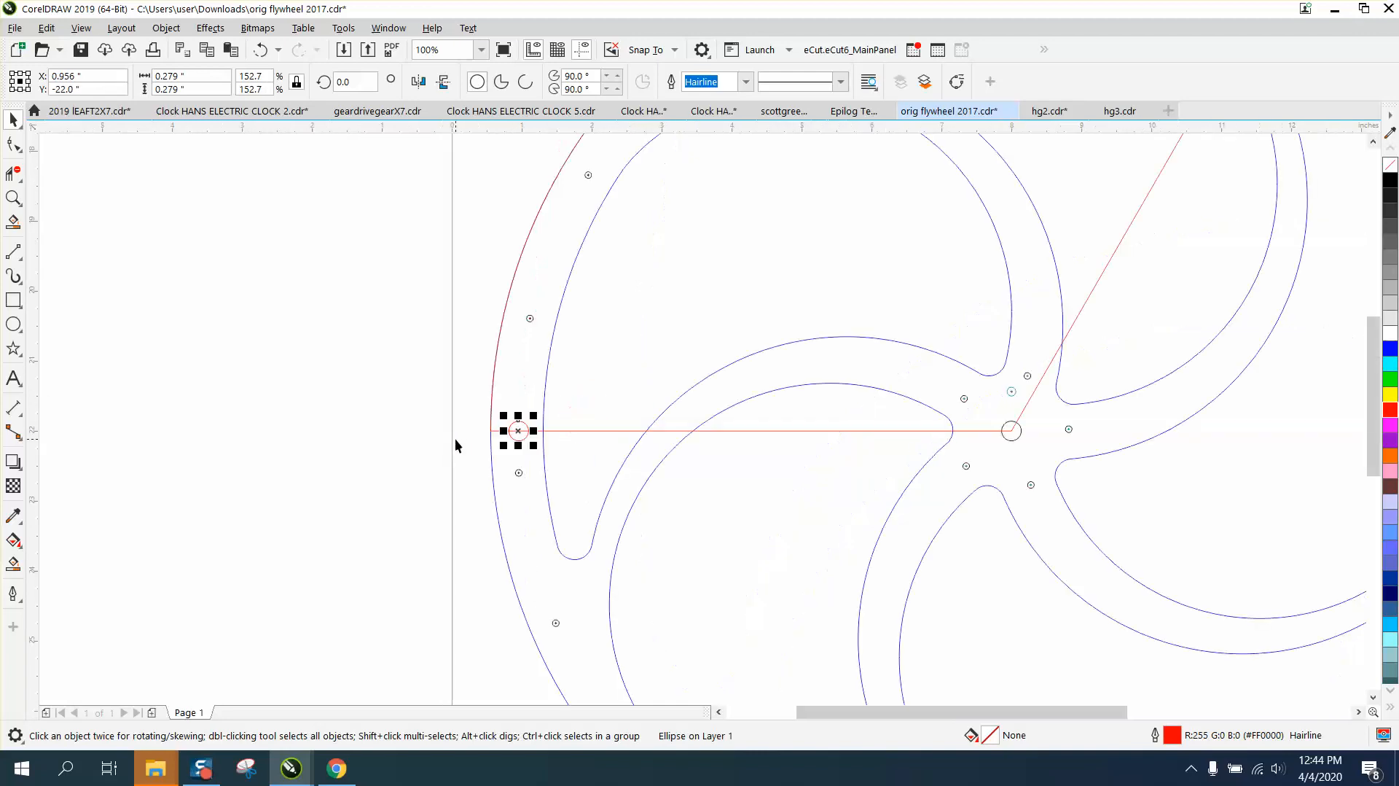
scroll(434, 460, down, 3)
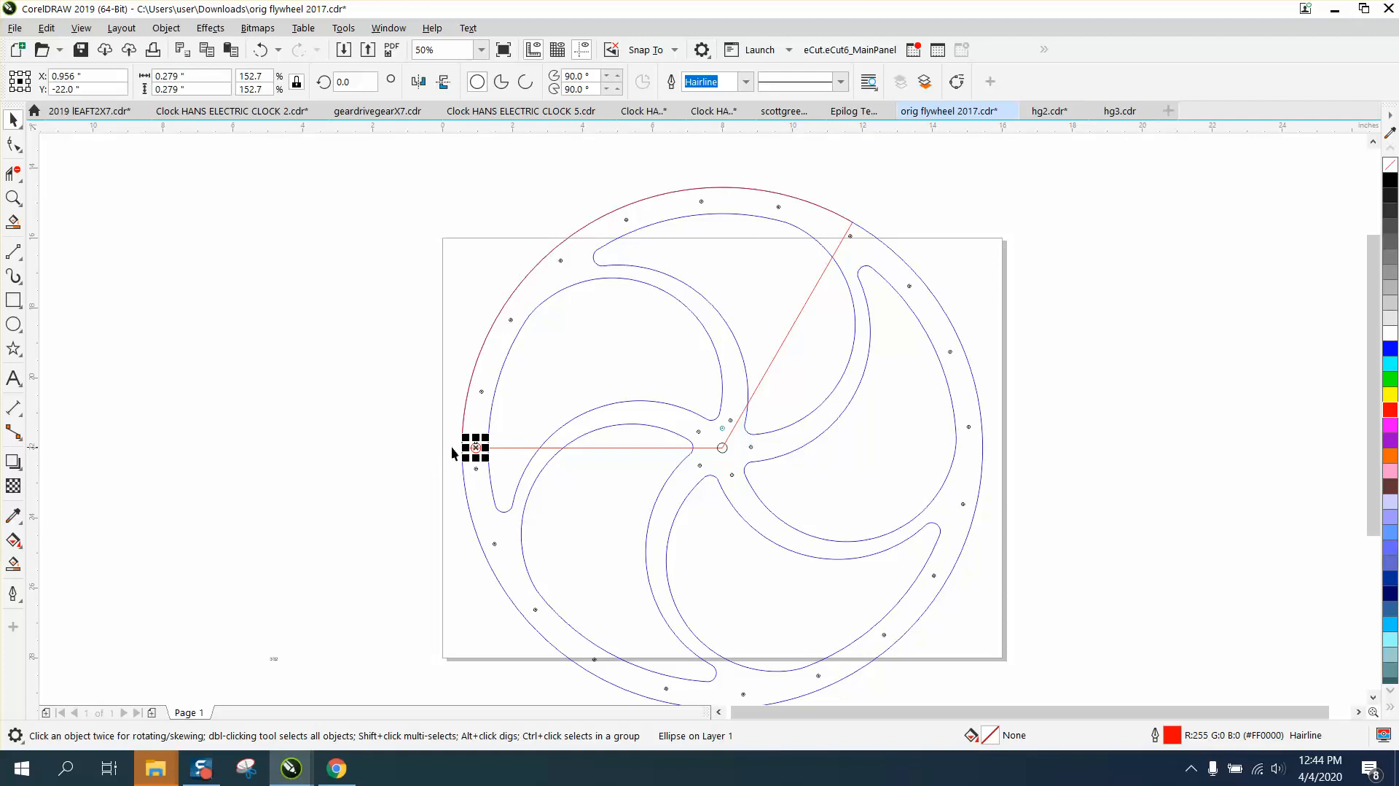
drag(474, 448, 378, 446)
scroll(393, 433, down, 1)
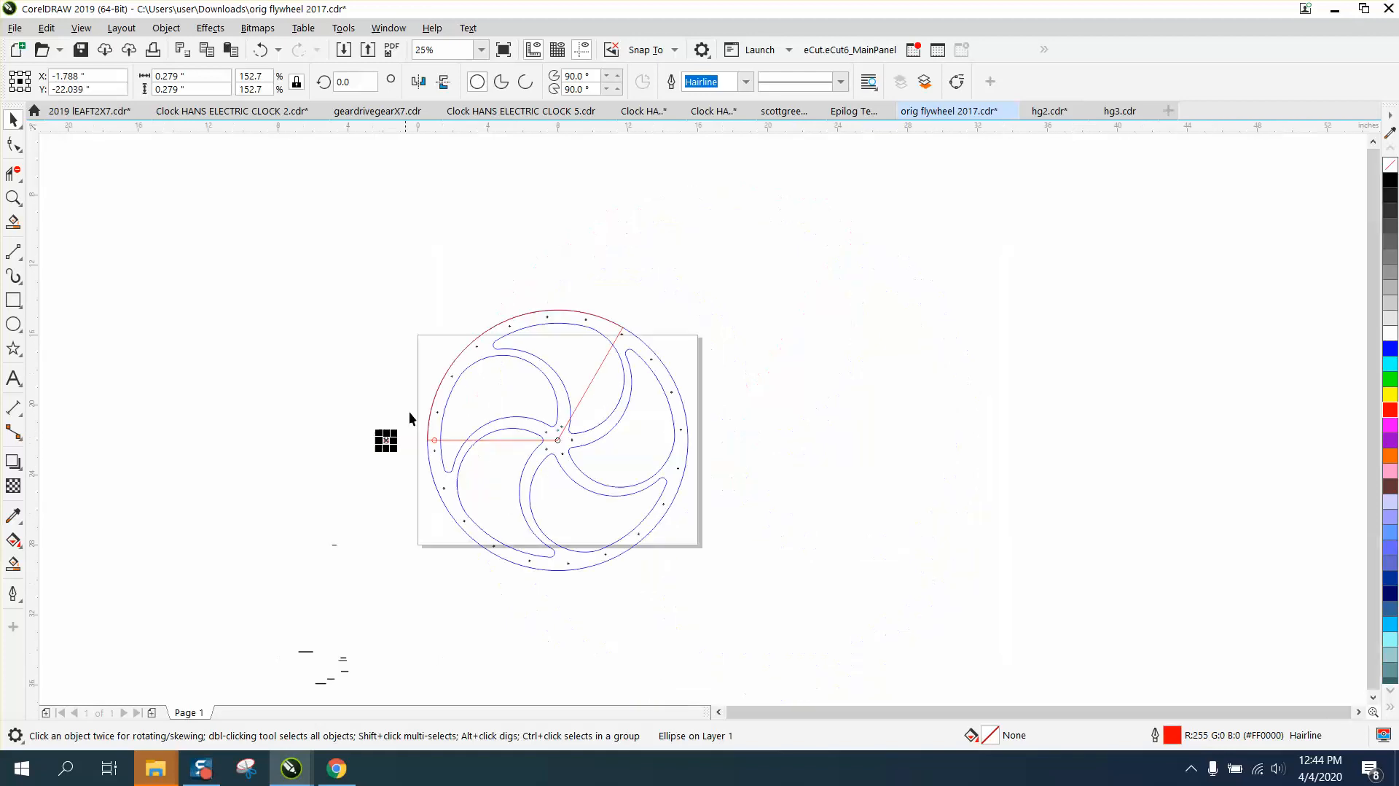
- Group all the flywheel objects together with the pie and its rim circle, leaving out the spare circle
drag(420, 286, 522, 492)
drag(752, 583, 752, 584)
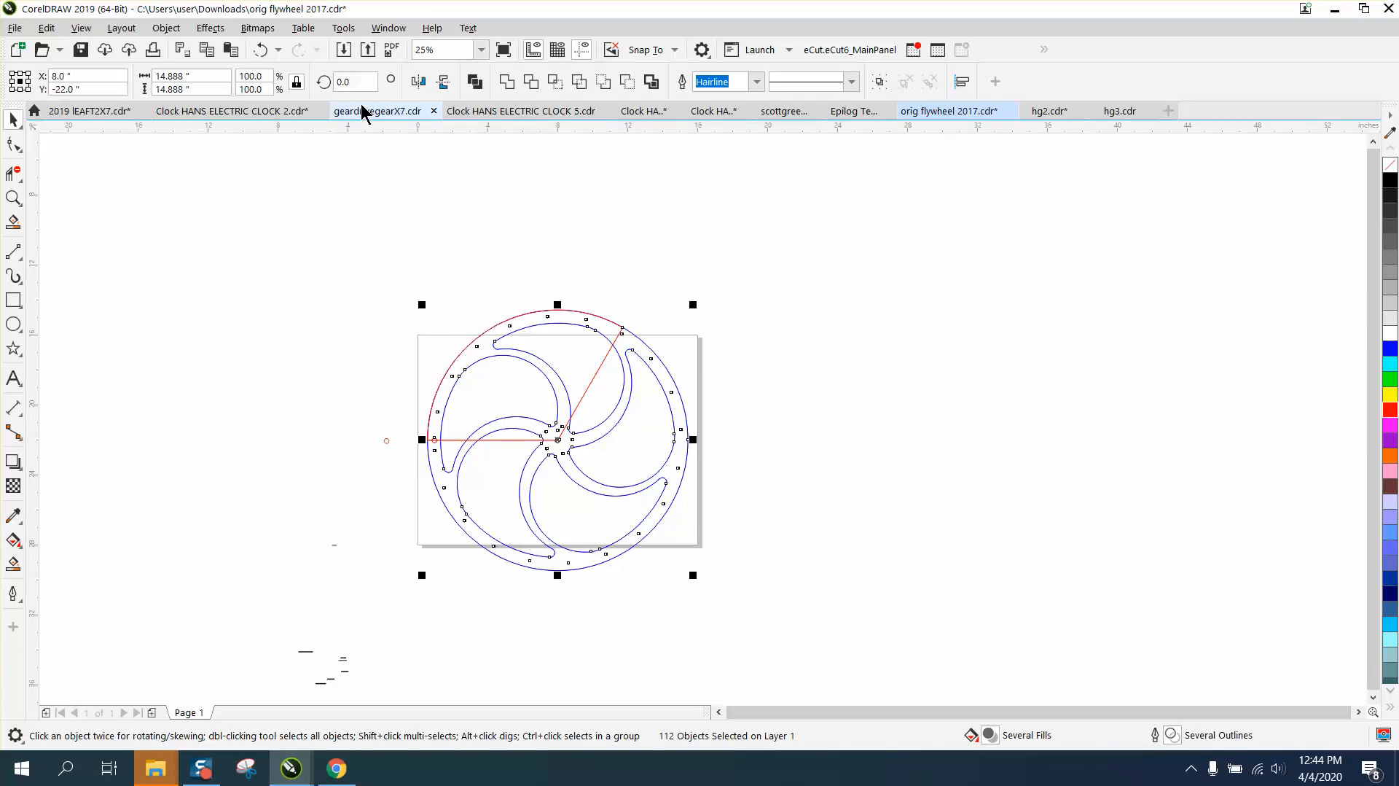
click(261, 50)
mouse_move(403, 280)
mouse_down()
mouse_move(493, 537)
mouse_move(797, 611)
mouse_up()
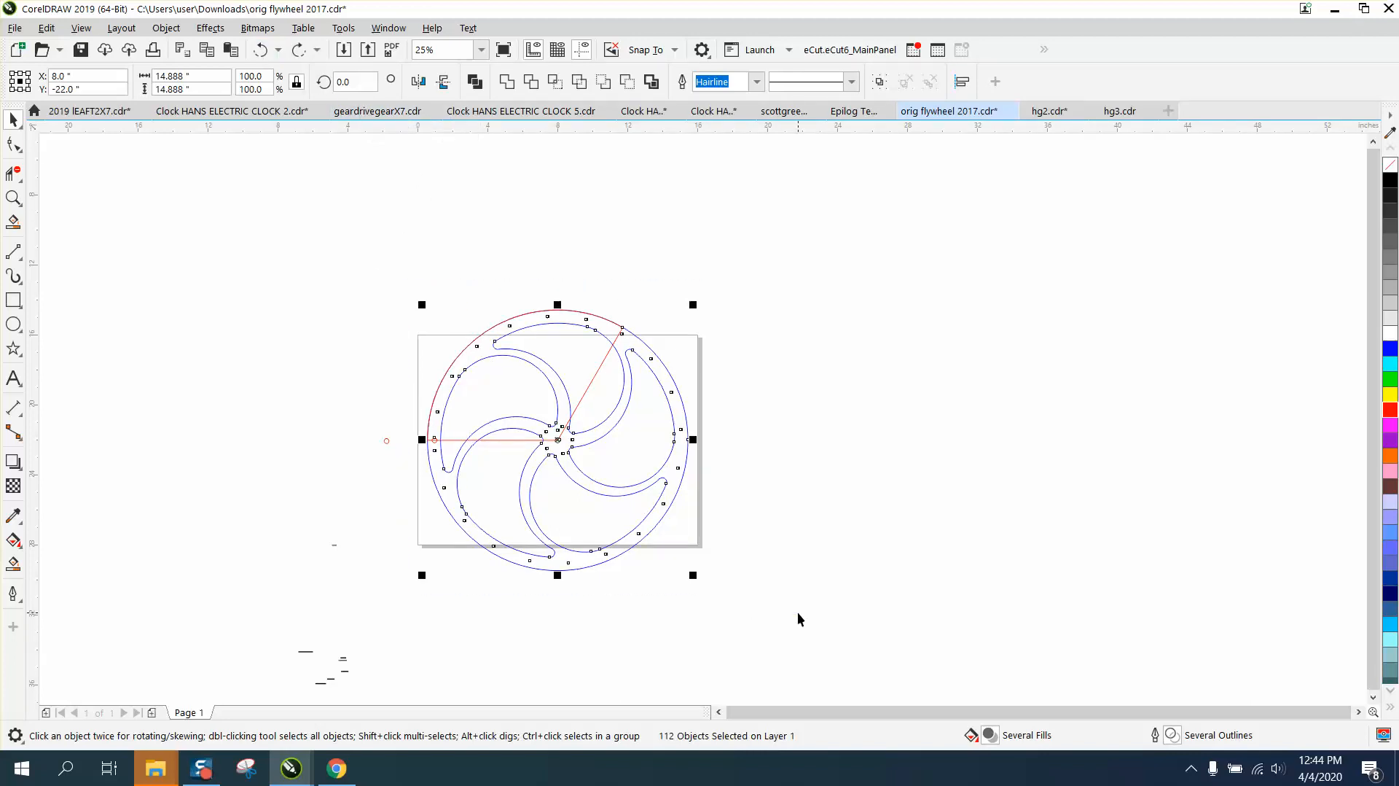
key(ctrl+g)
- Rotate the flywheel group by 120 degrees
double_click(350, 82)
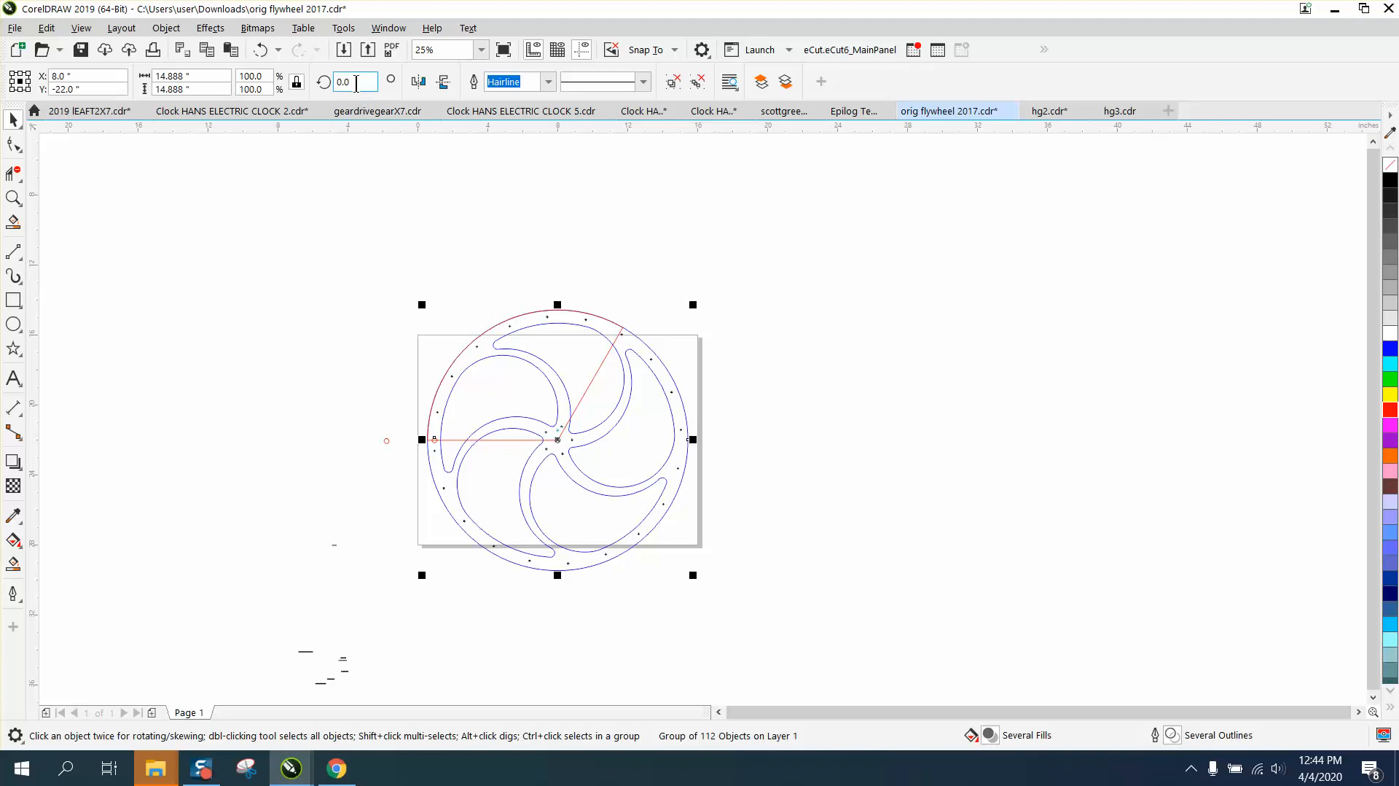
text(120)
key(Return)
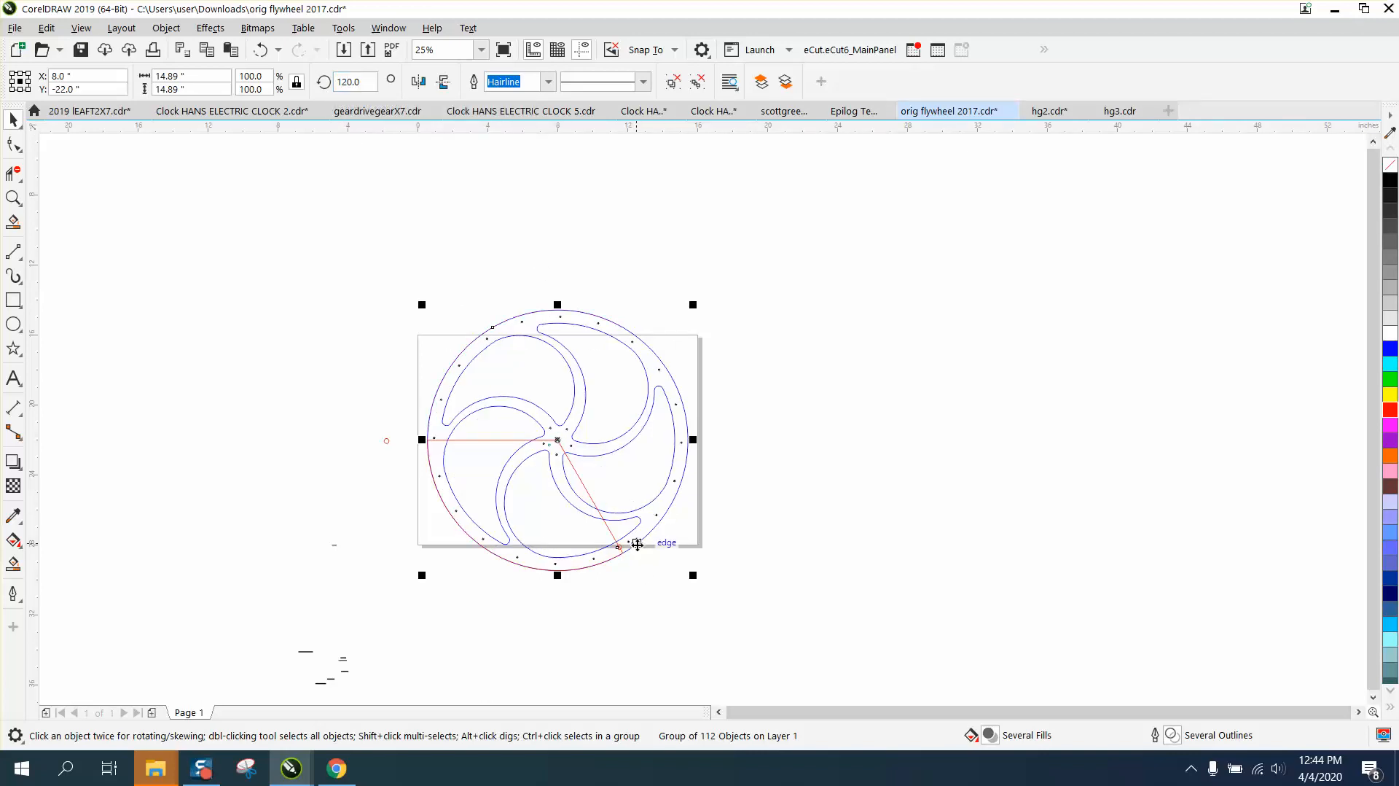
- Move the spare circle onto the rim end of the horizontal pie line and nudge it 0.4 inch inward
click(13, 197)
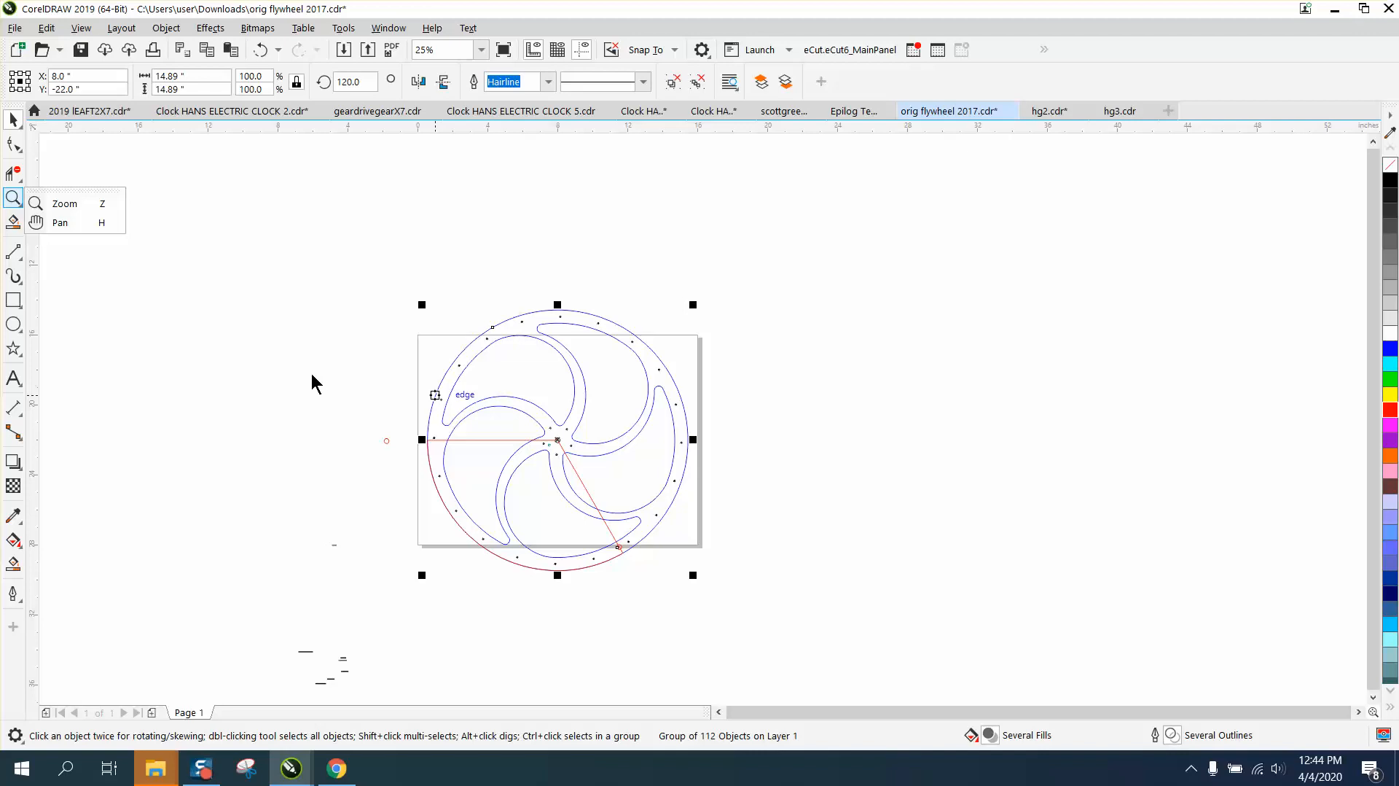
click(75, 204)
drag(360, 390, 645, 530)
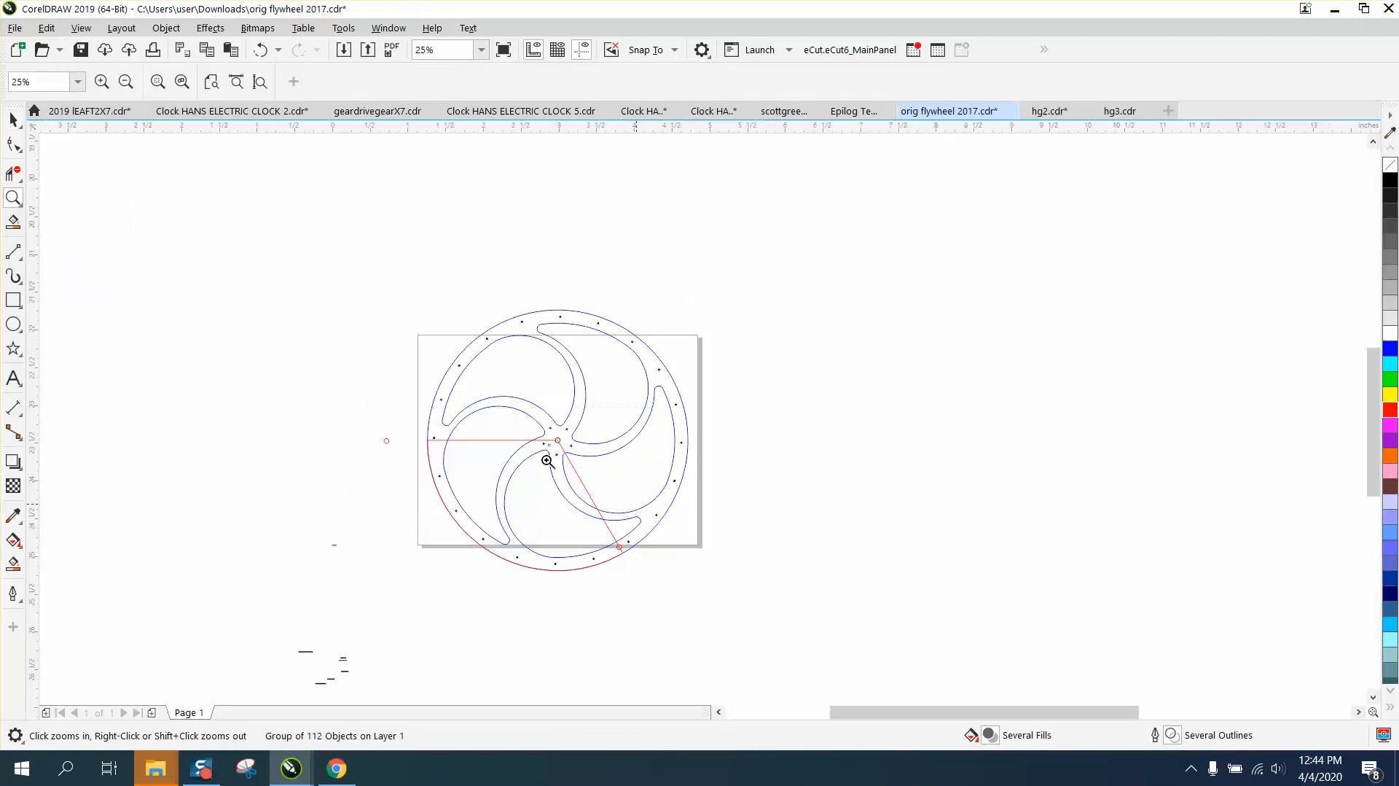
click(13, 118)
click(194, 330)
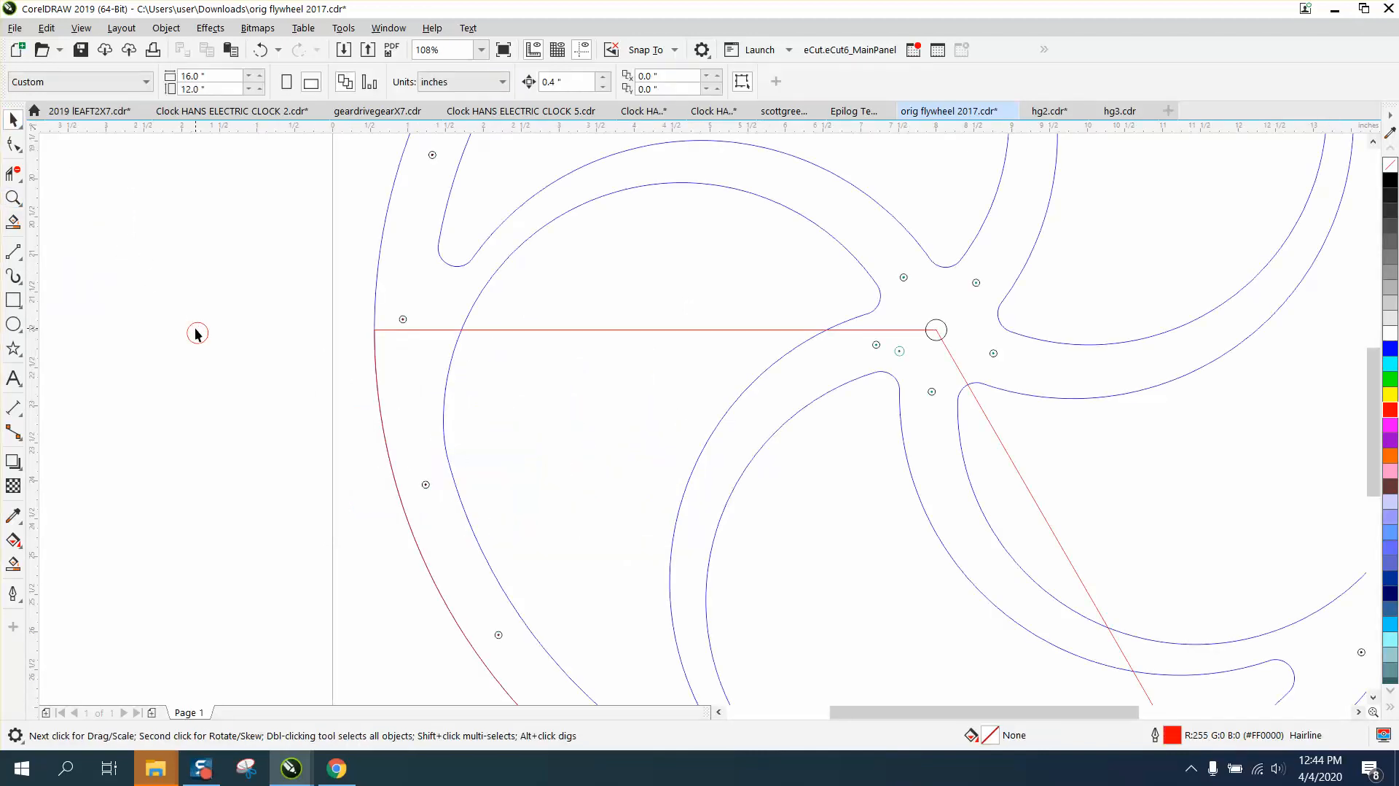
drag(204, 338, 374, 333)
key(Right)
key(Right)
key(Right)
key(Right)
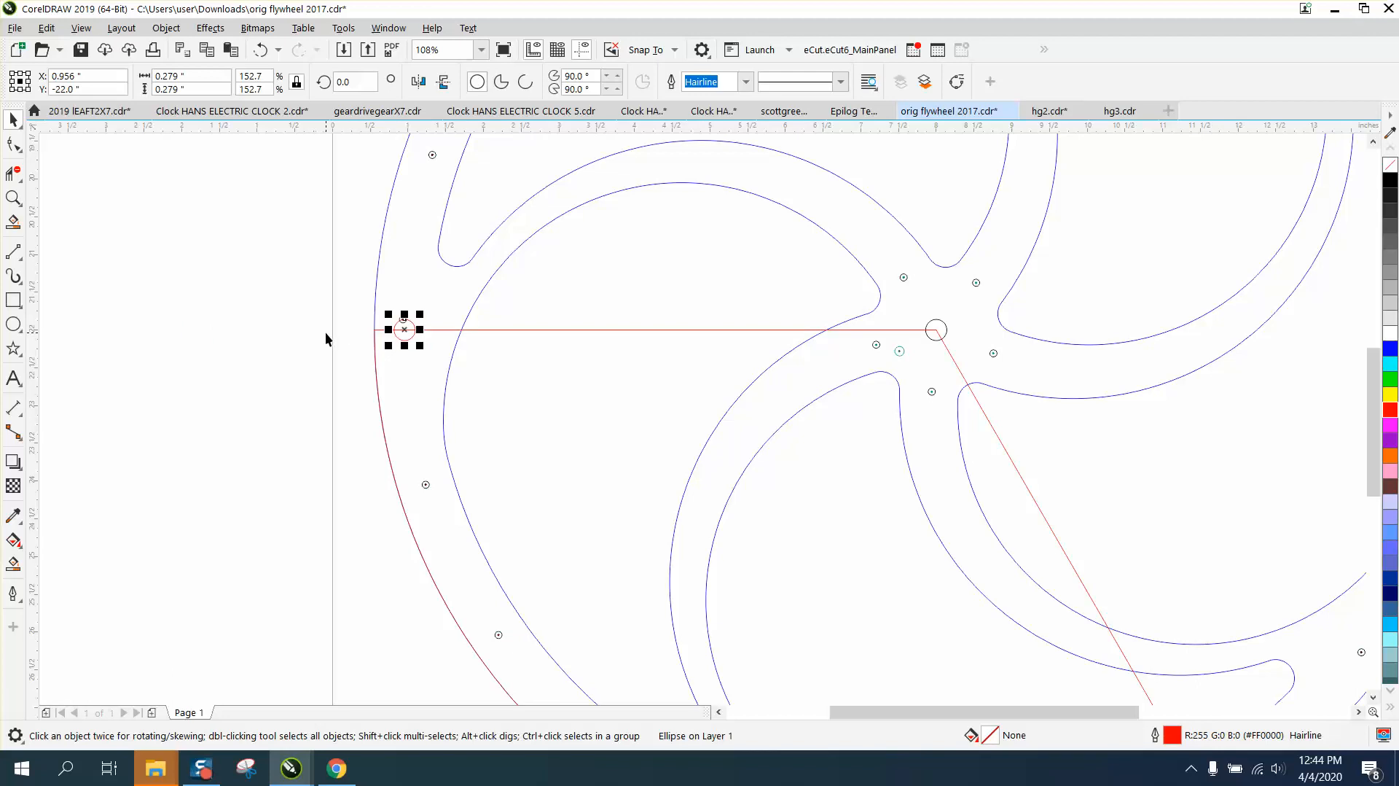
- Ungroup the rotated flywheel group into its separate objects
click(15, 201)
drag(350, 311, 477, 364)
right_click(495, 287)
right_click(495, 287)
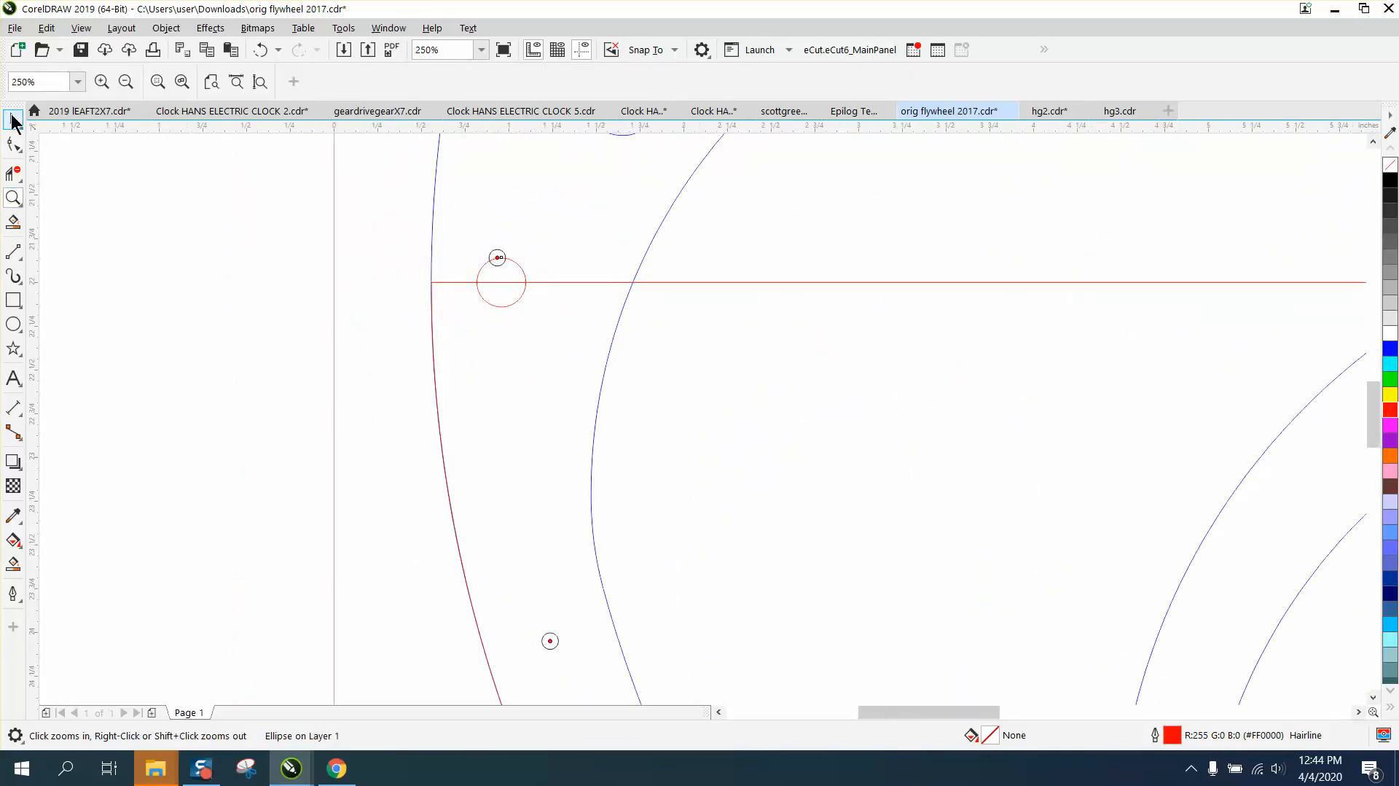
click(14, 119)
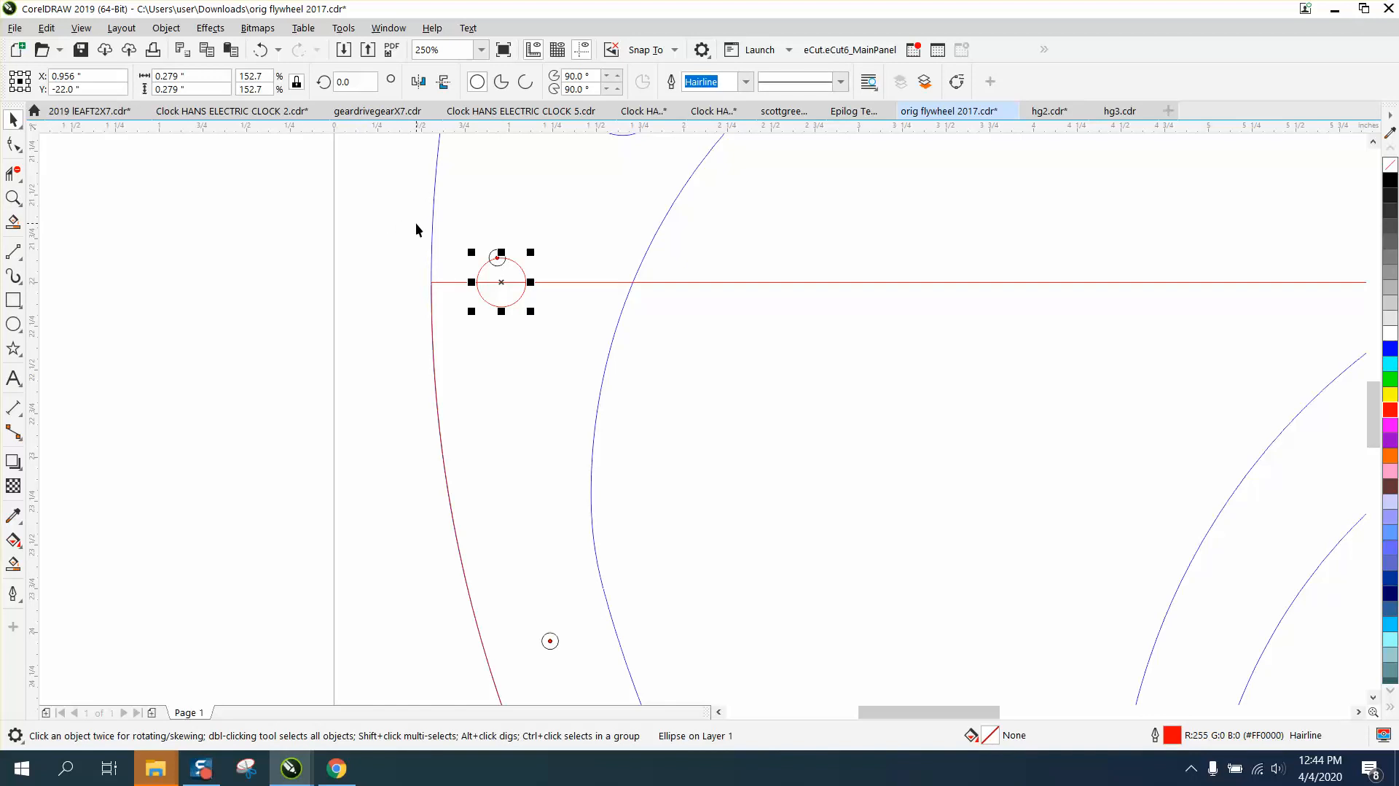
scroll(427, 232, down, 1)
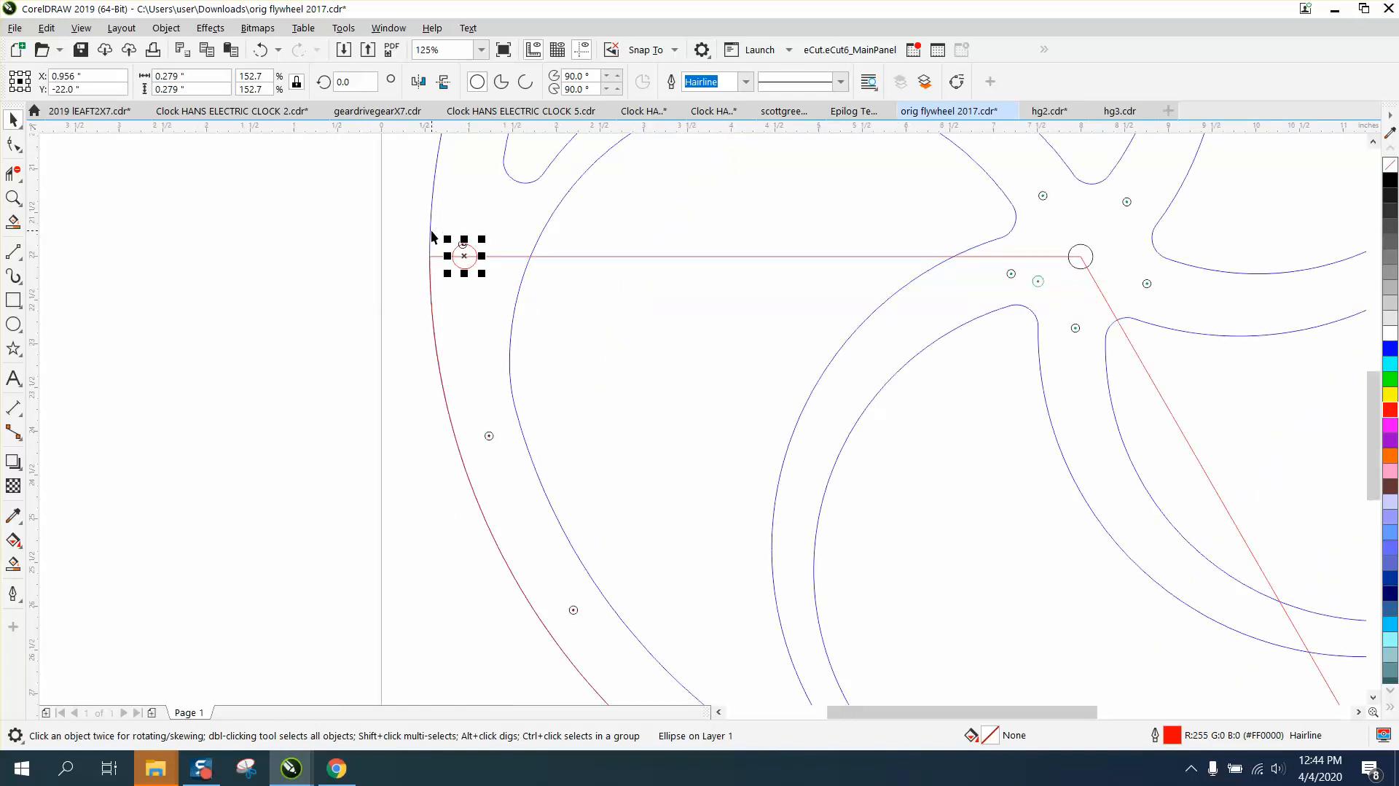
click(431, 234)
click(167, 28)
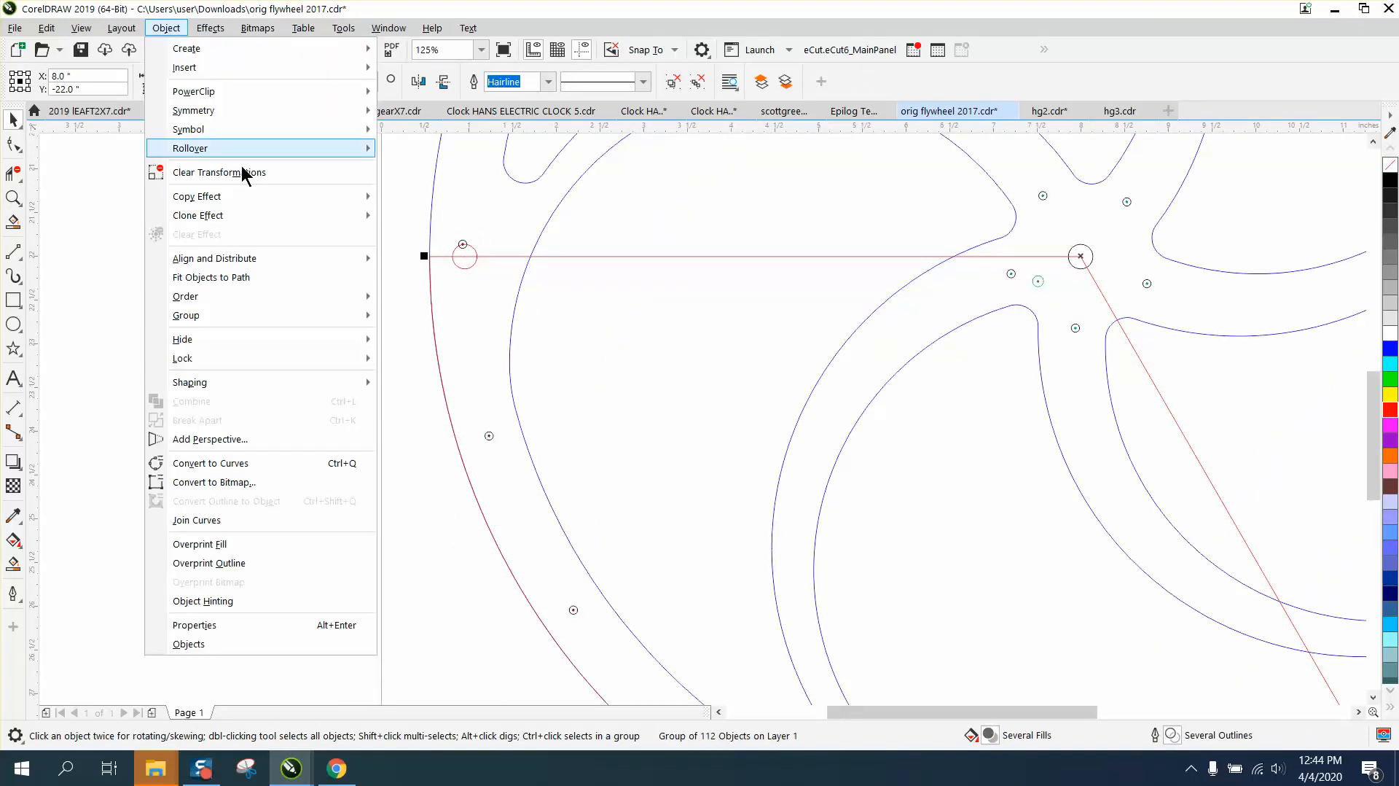
click(409, 336)
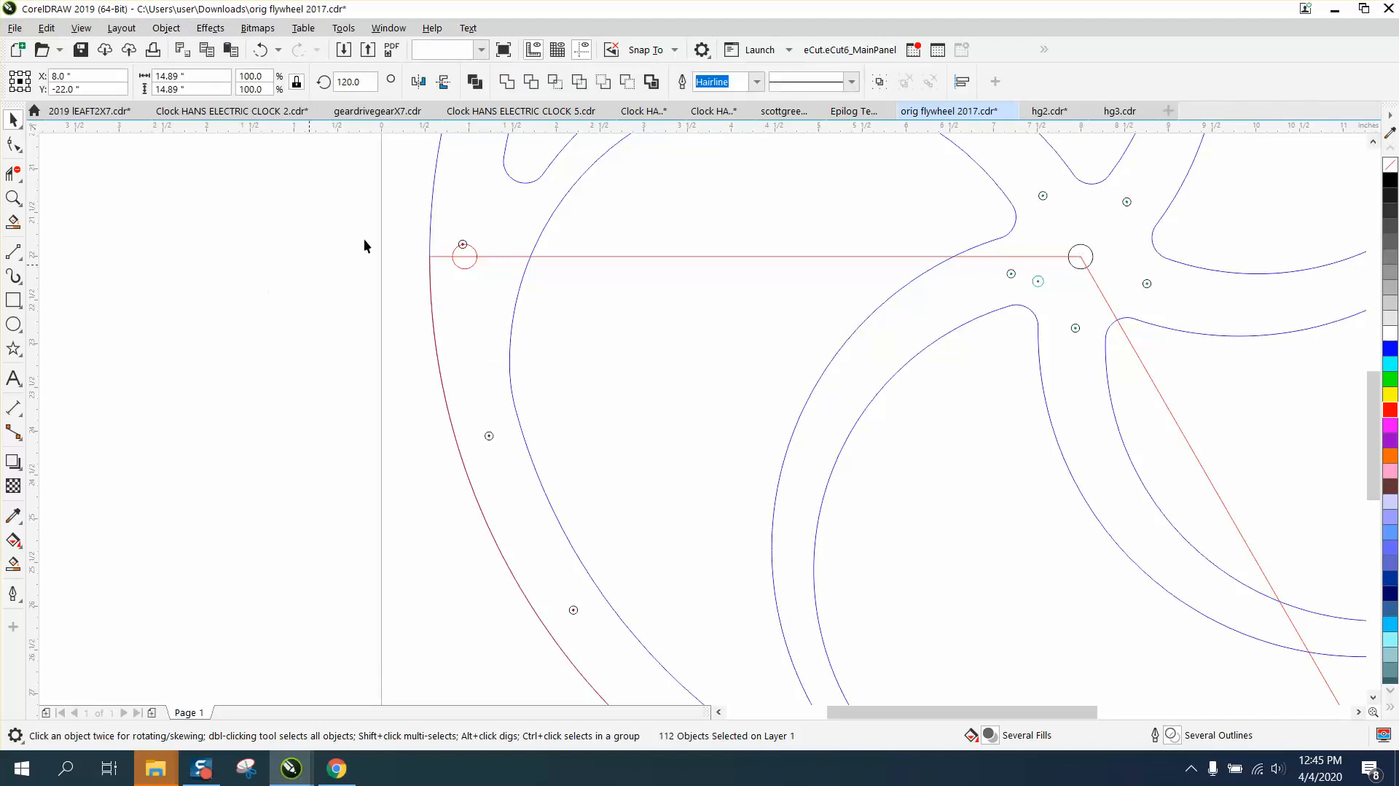
- Delete the small original hole that overlaps the new circle on the horizontal line
drag(442, 250, 480, 249)
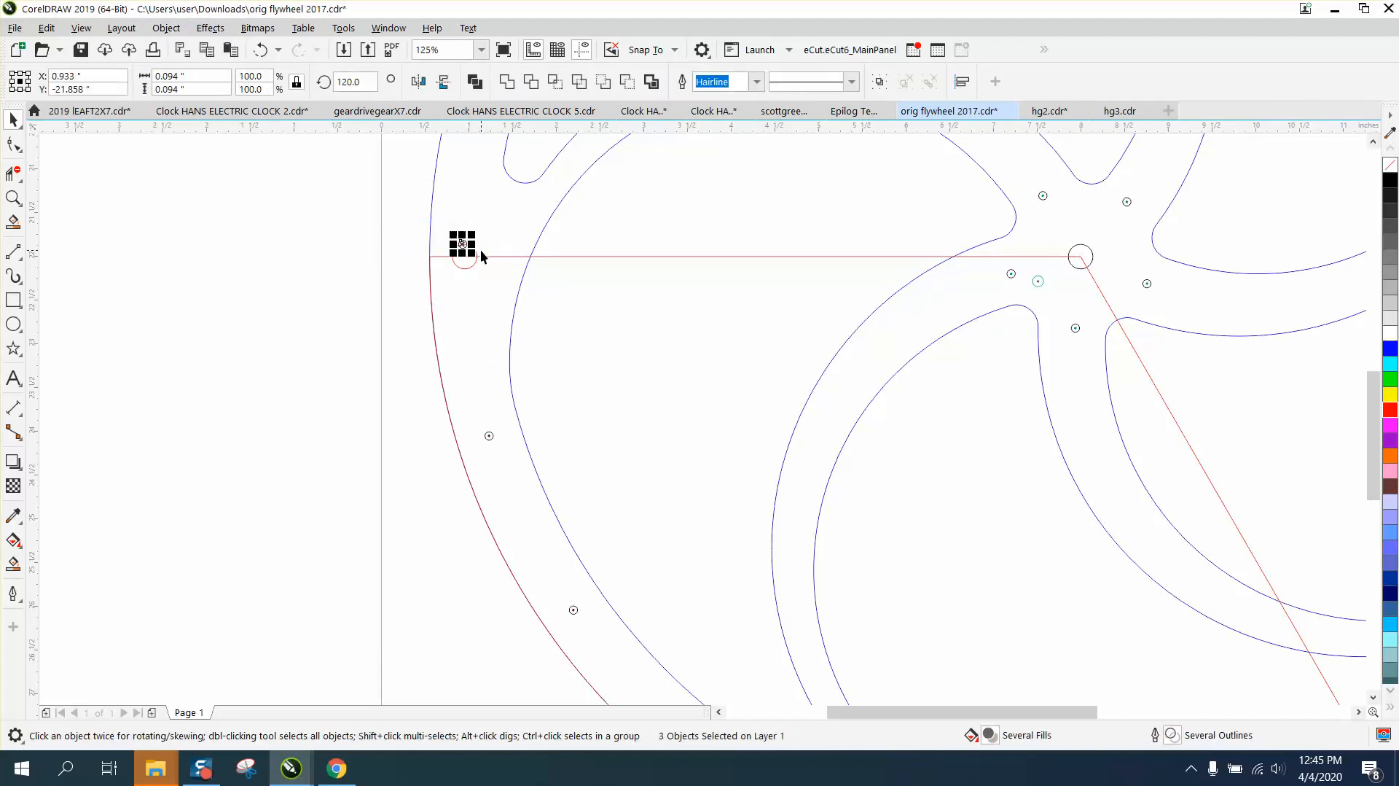
key(Delete)
scroll(419, 260, down, 2)
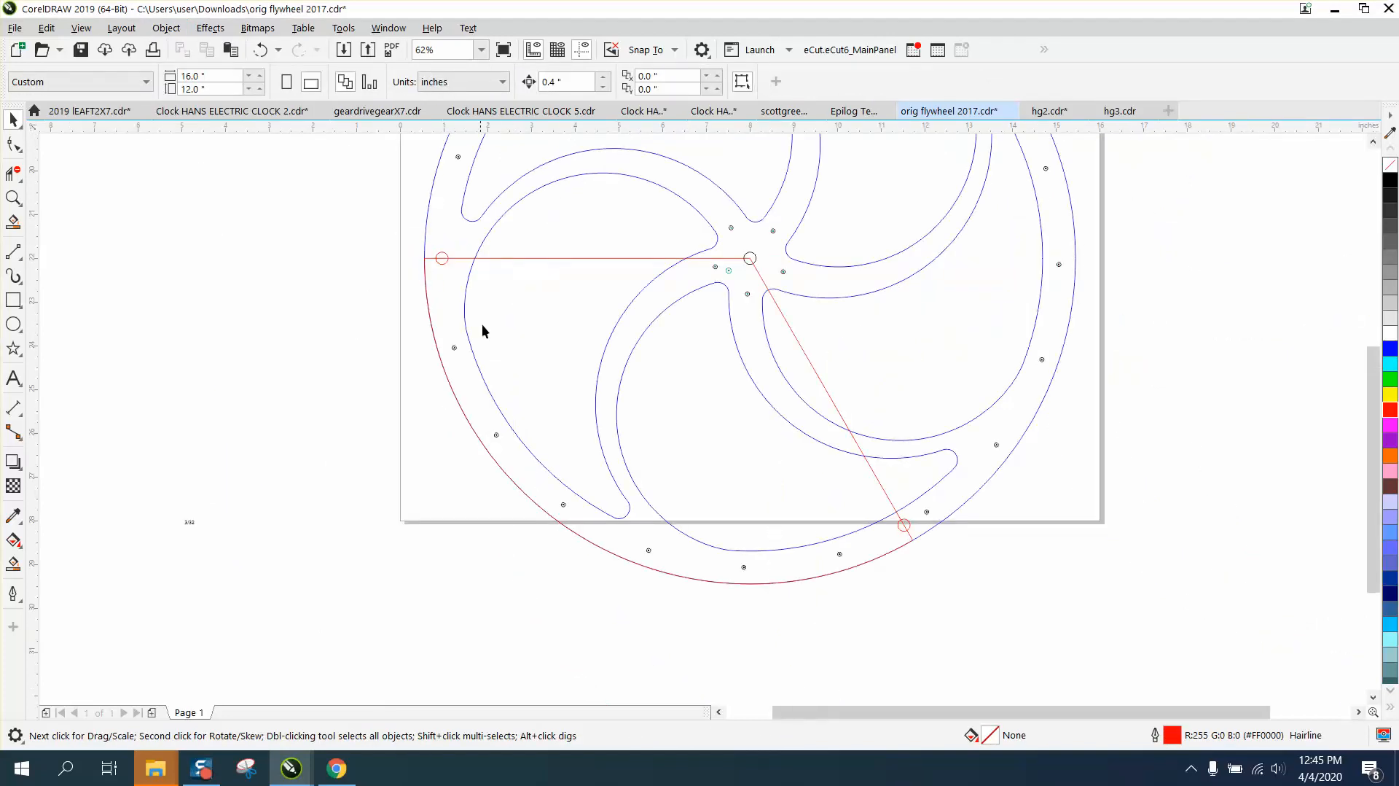
scroll(511, 333, down, 1)
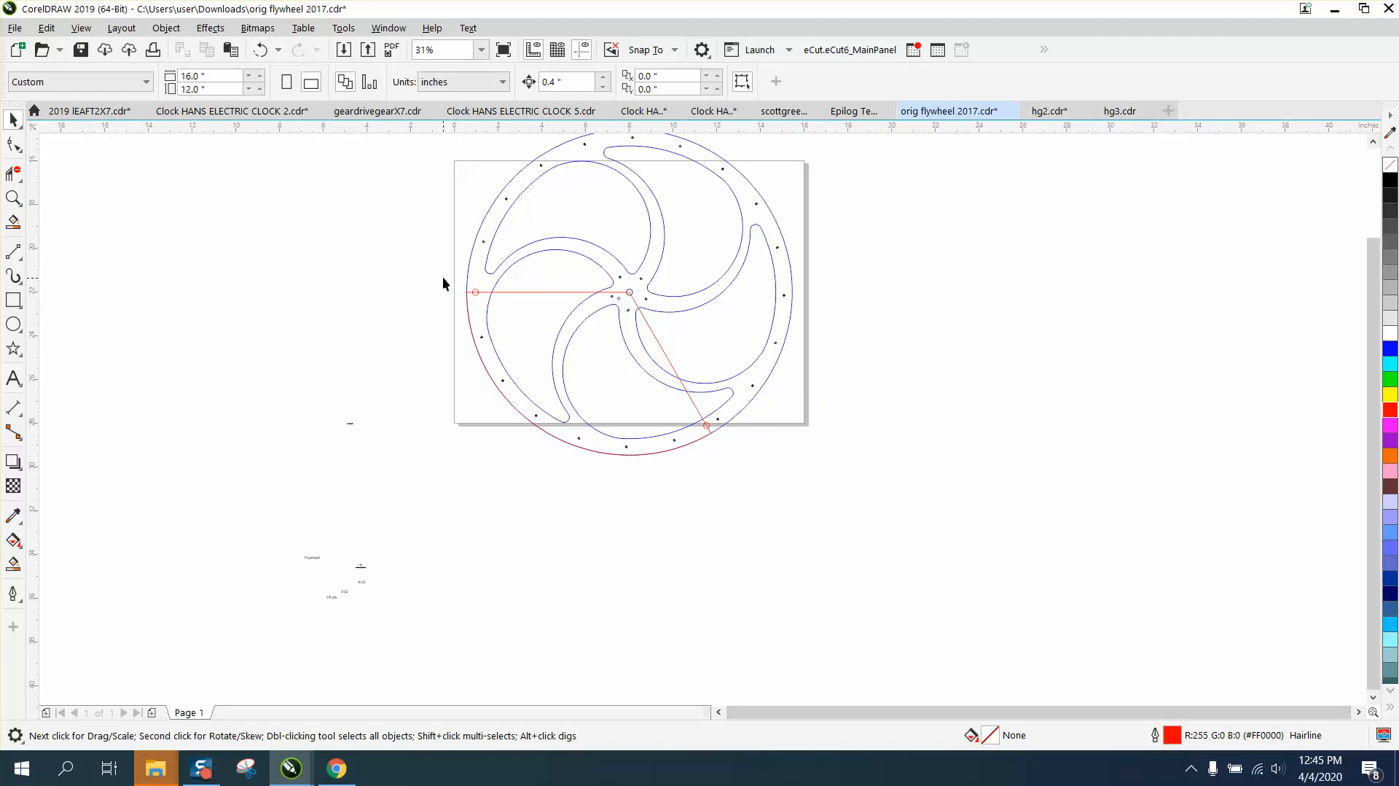
- Set the nudge distance to 18 inches and move the pie guide and its two rim circles that distance left, off the flywheel
drag(441, 274, 674, 457)
click(410, 353)
double_click(550, 81)
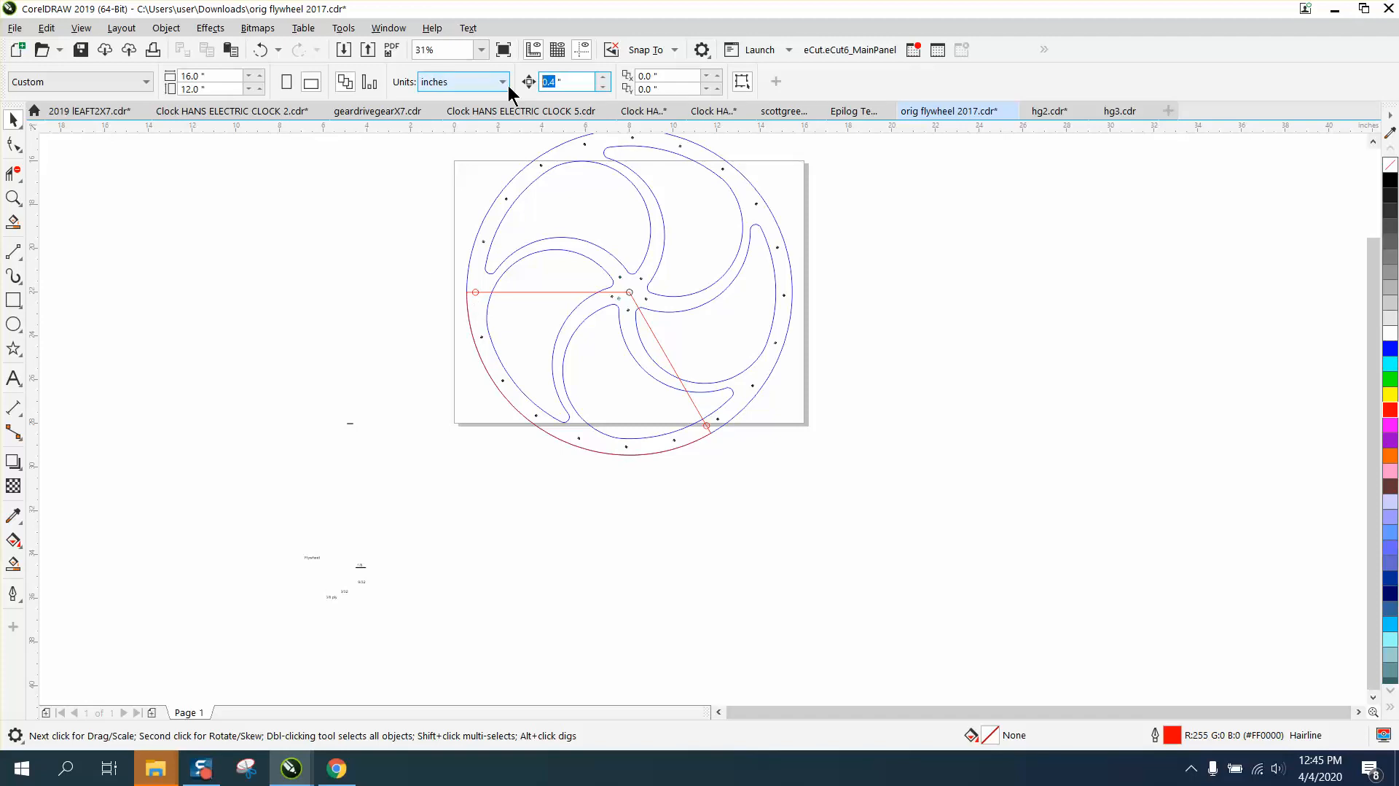
text(18)
key(Return)
click(561, 292)
key(Left)
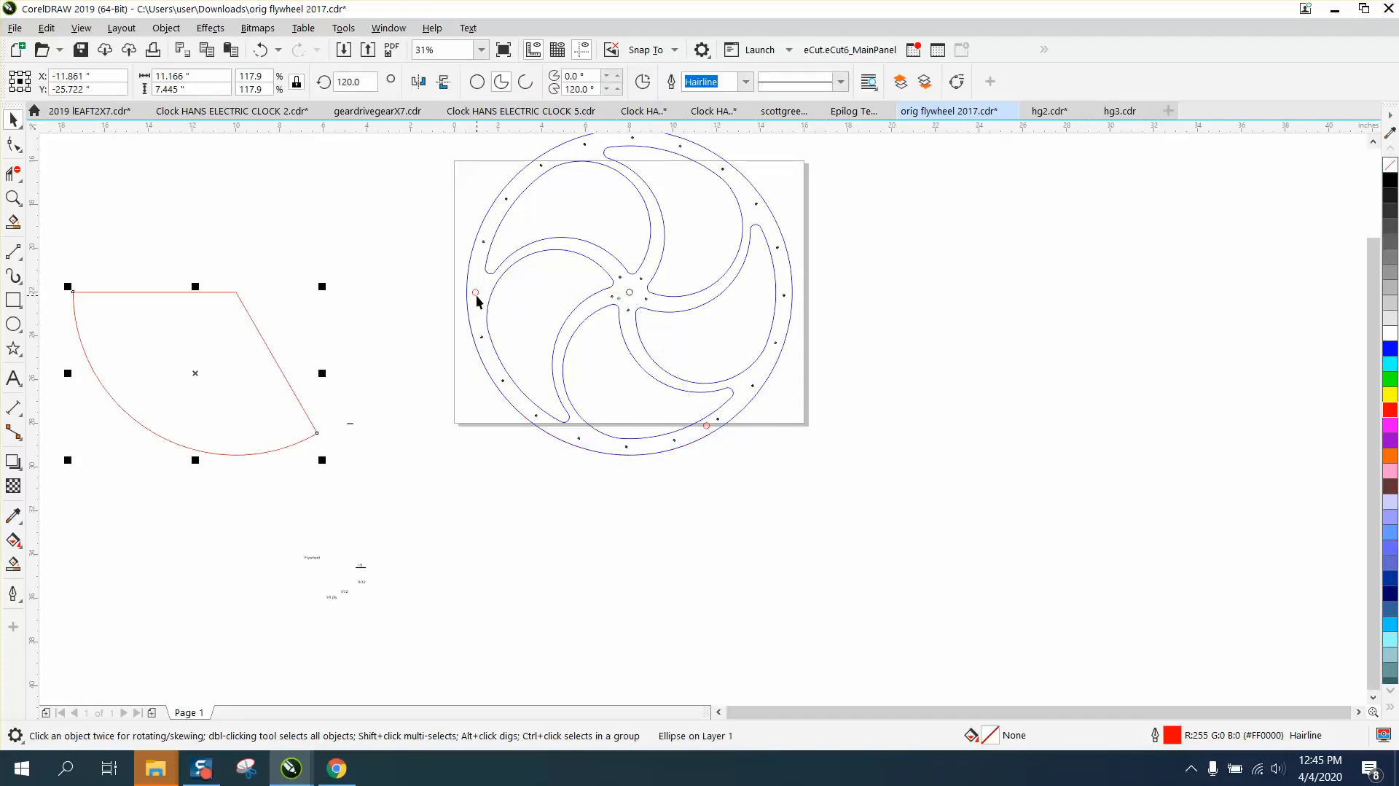
click(477, 296)
key(Left)
click(707, 427)
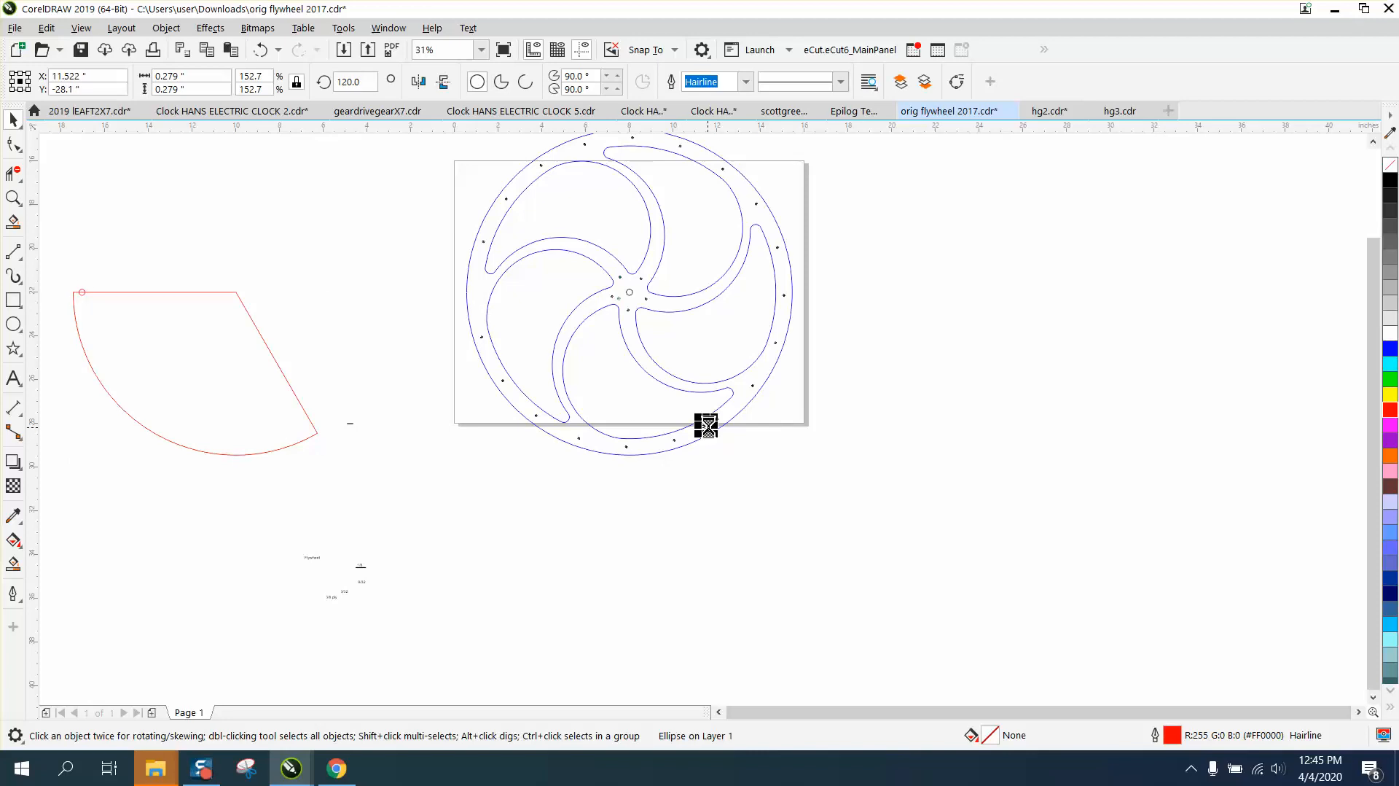
key(Left)
- Group the pie guide with its rim circles and move the group 18 inches right, back onto the flywheel
scroll(473, 206, down, 2)
drag(452, 157, 737, 373)
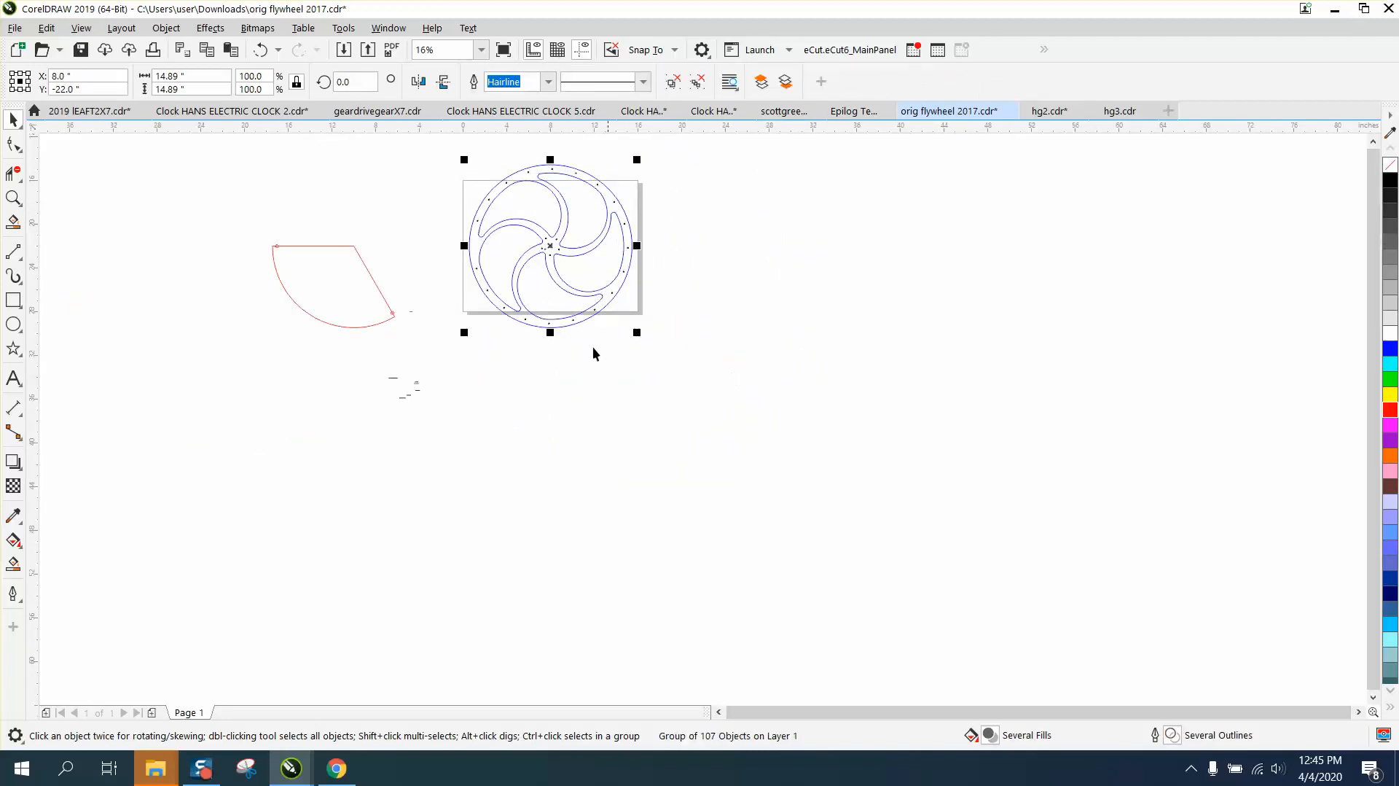
drag(254, 223, 417, 352)
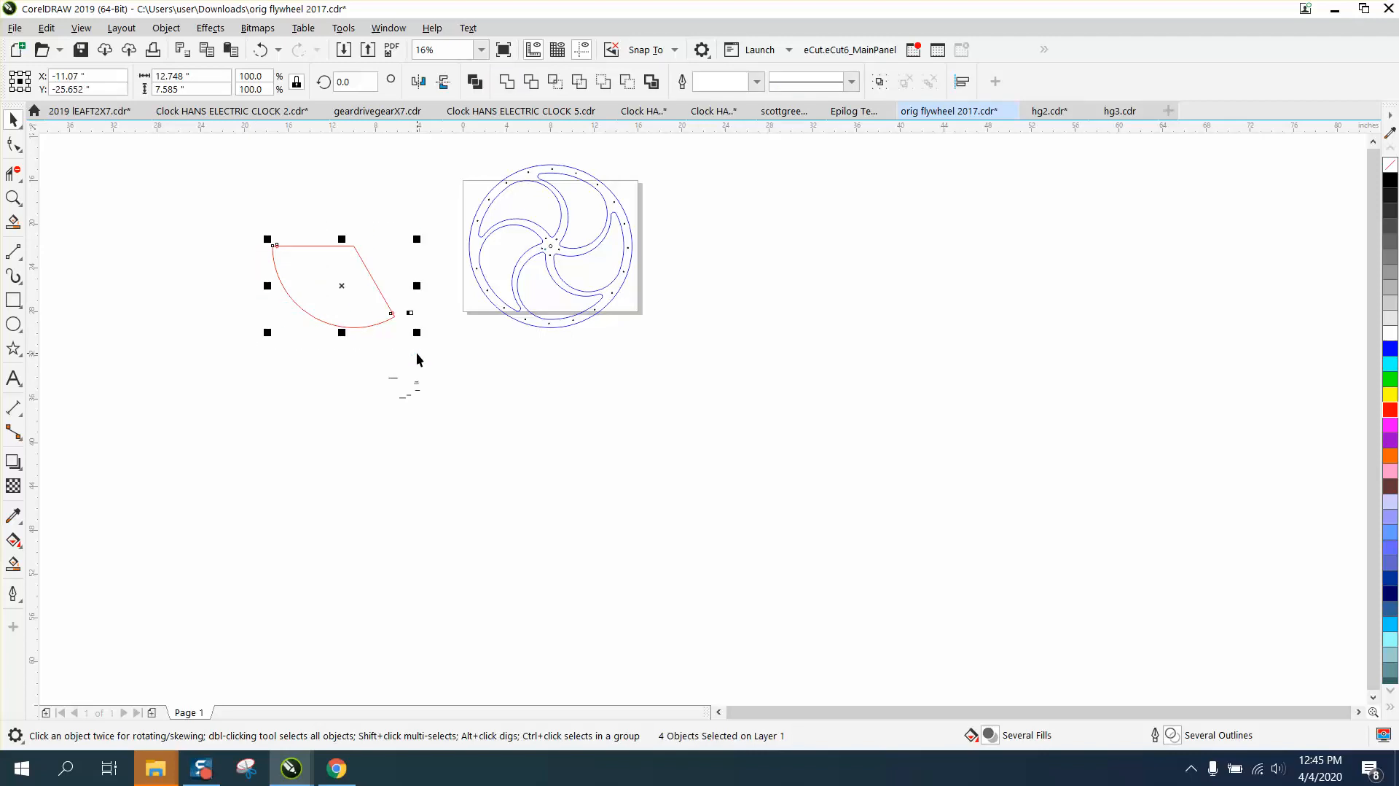
key(Right)
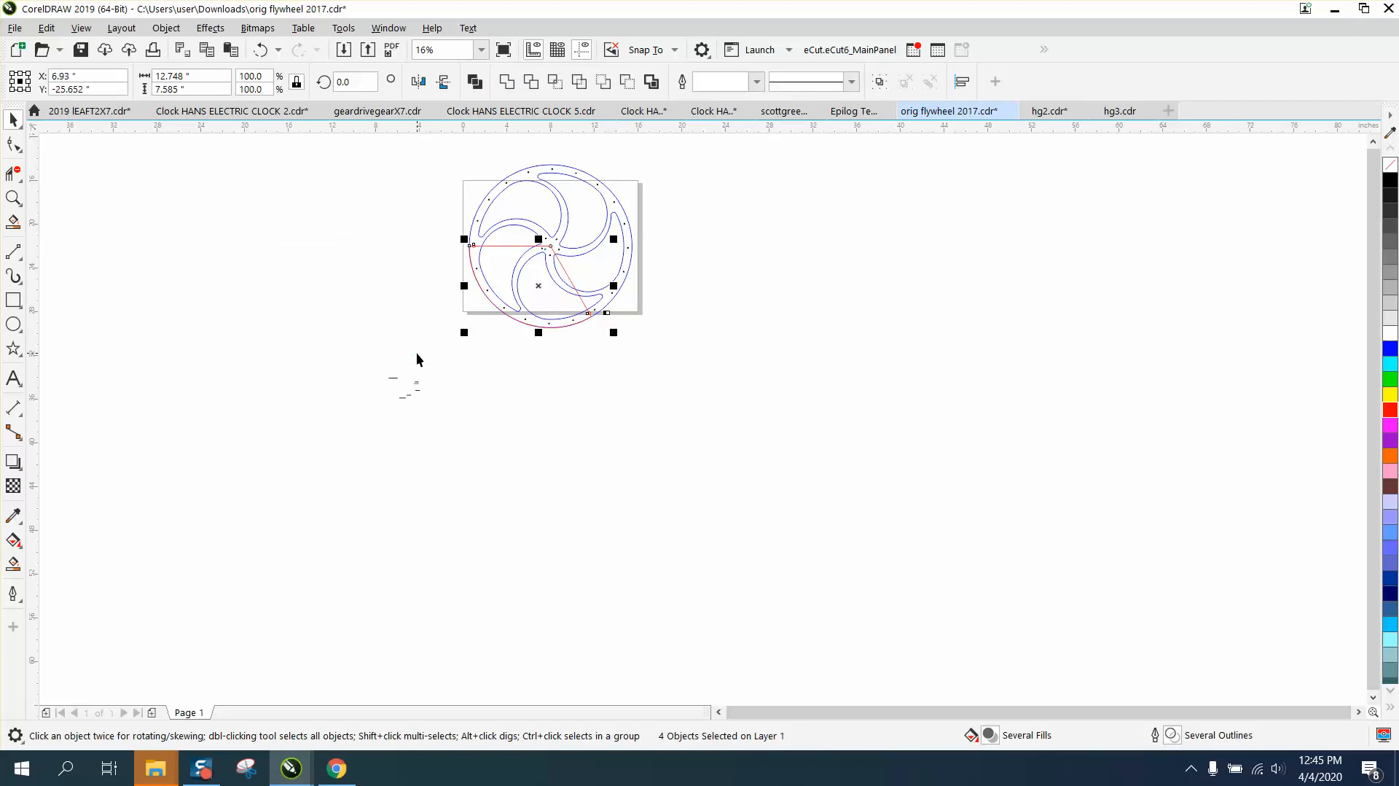
key(Left)
key(Down)
key(Up)
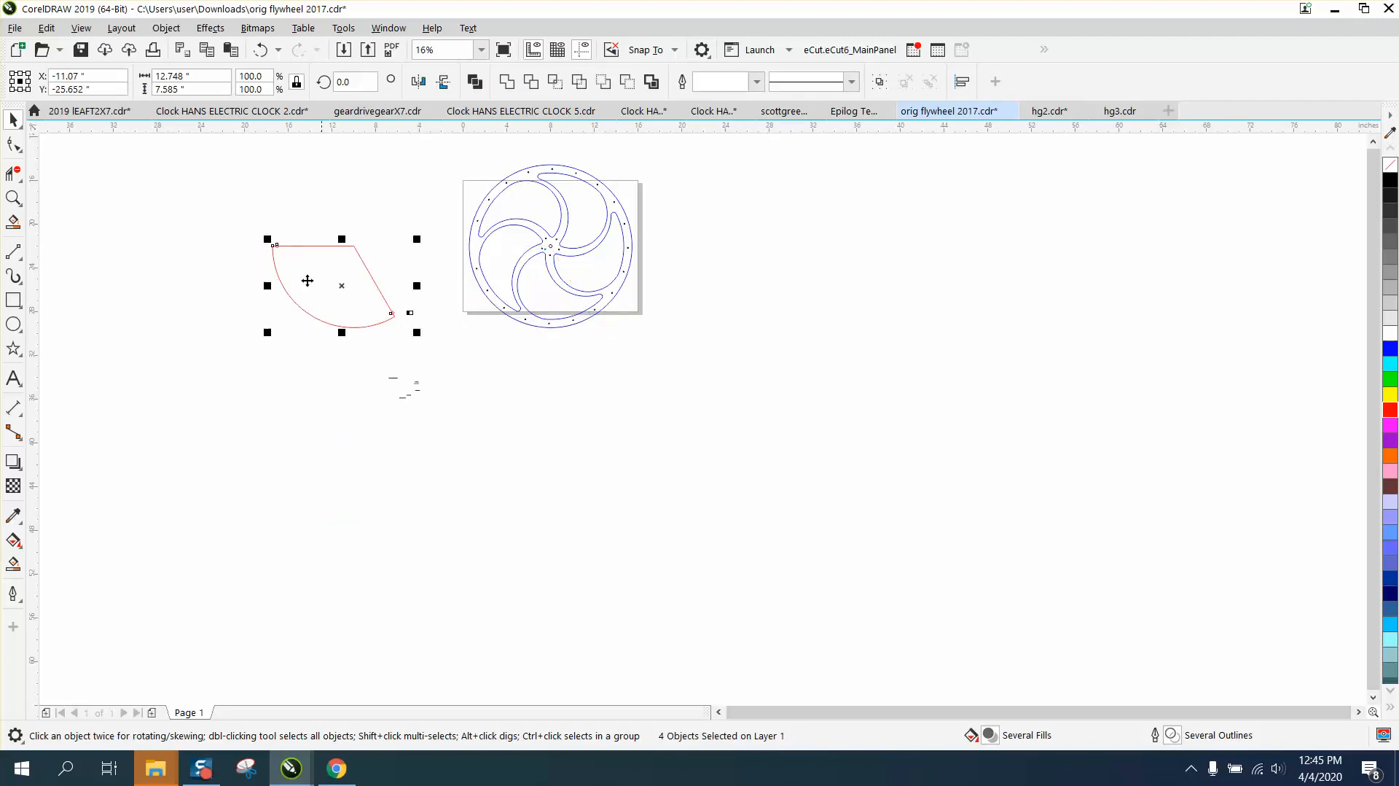
click(175, 32)
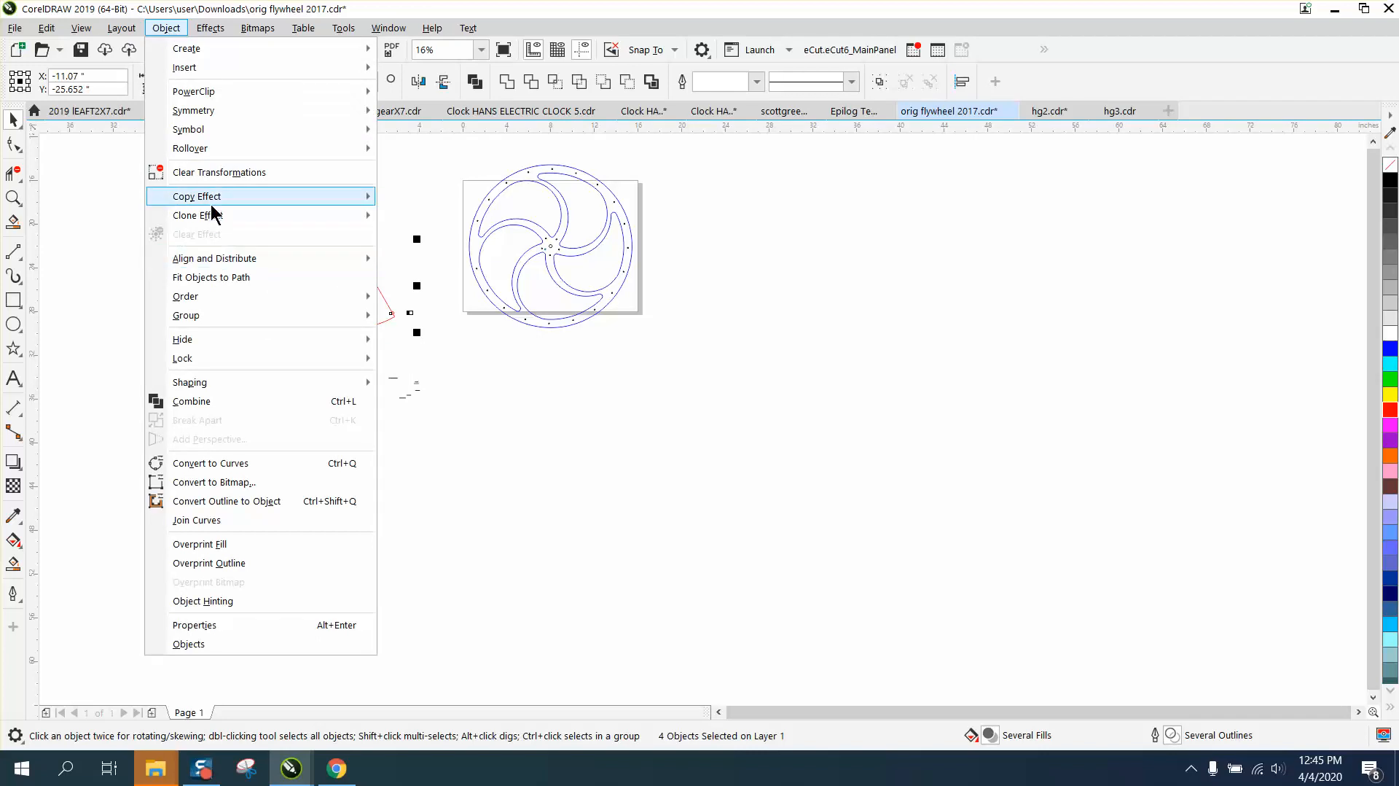
mouse_move(210, 323)
click(409, 319)
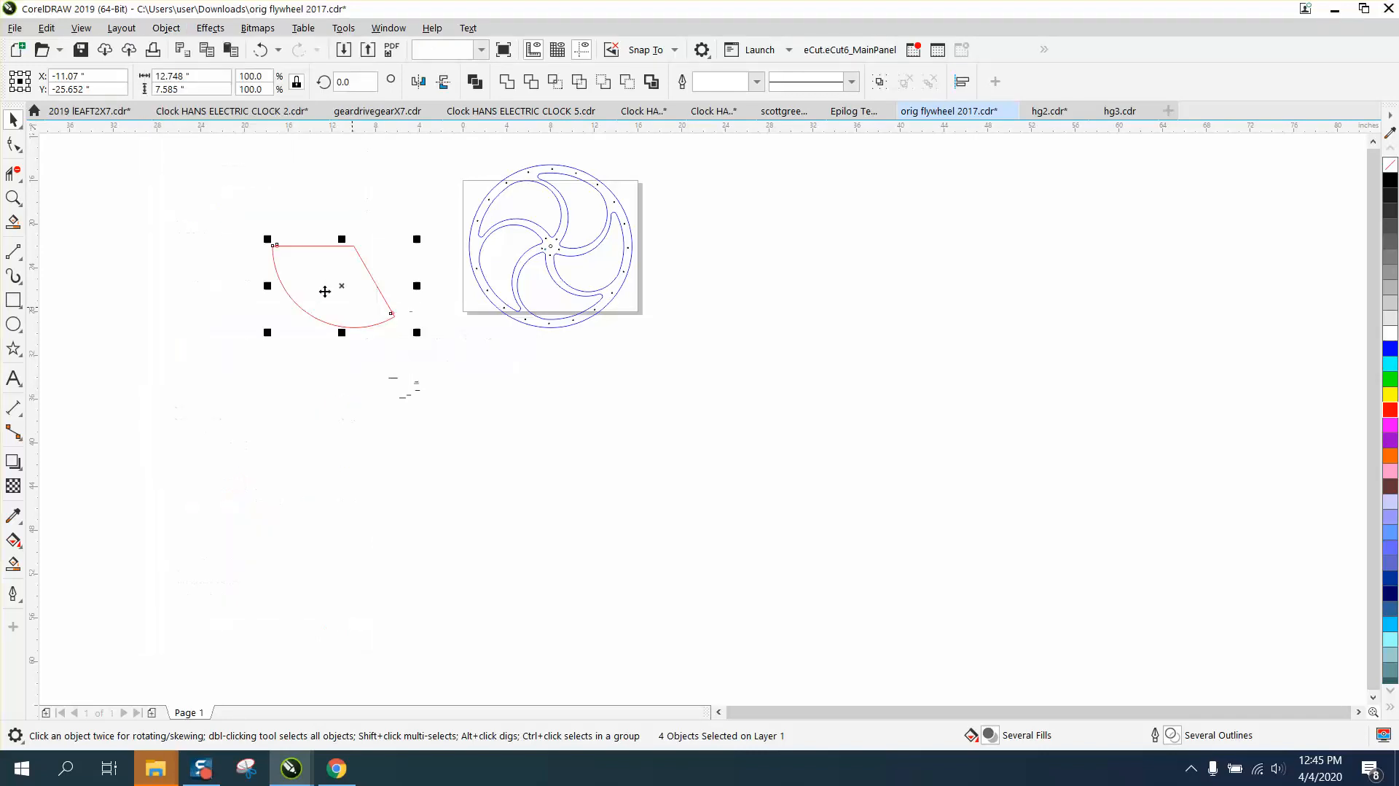
drag(244, 217, 418, 344)
key(Right)
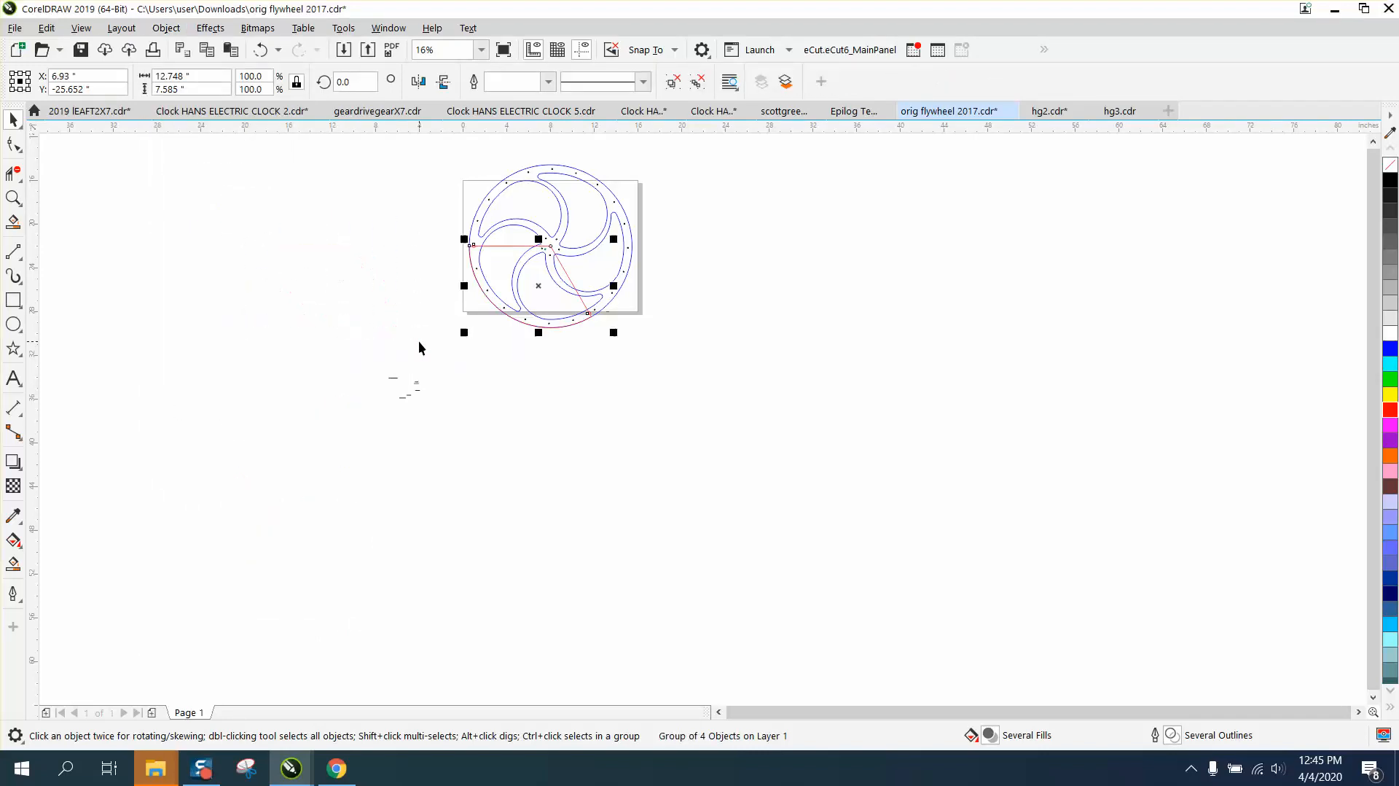
- Place the pie group's rotation center on the flywheel's center and rotate a copy of the group by 120 degrees
click(13, 197)
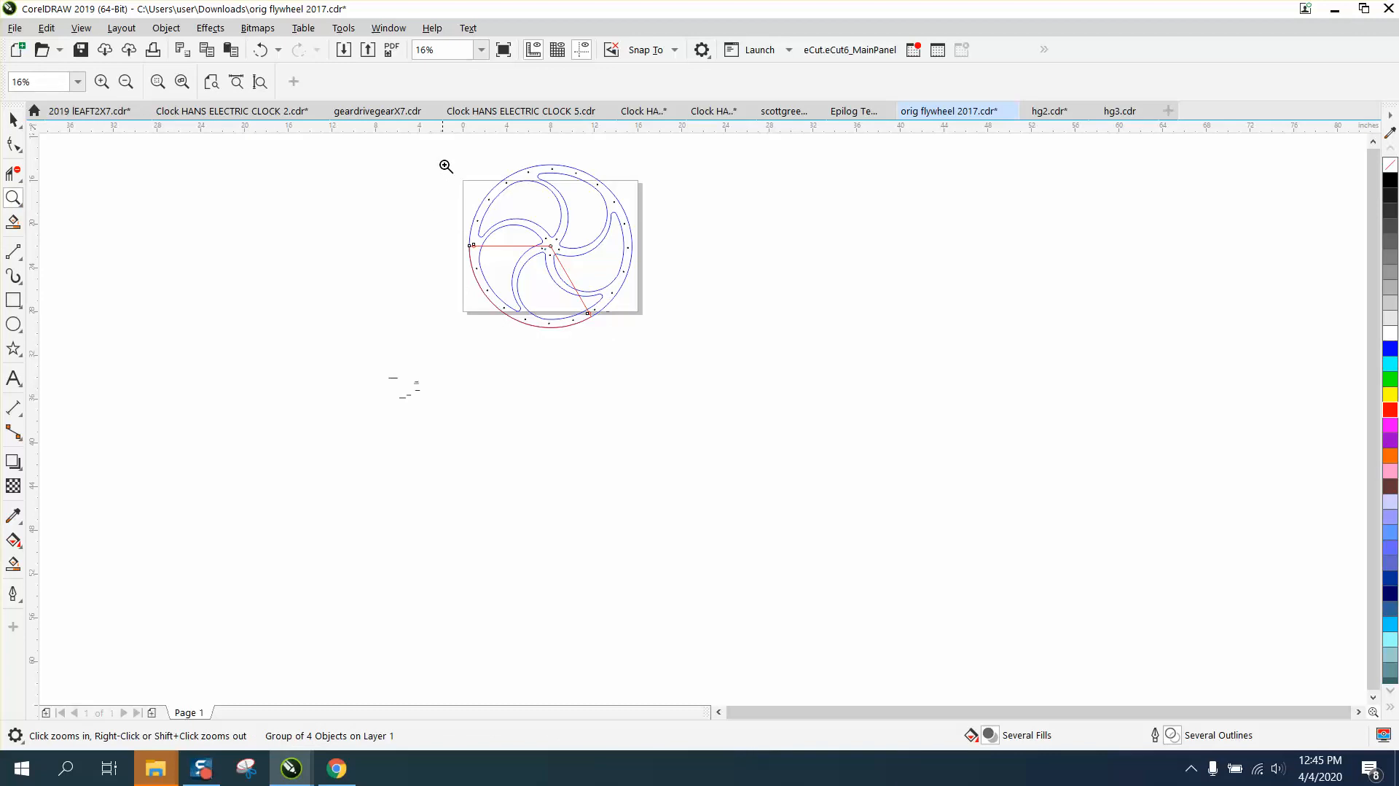
drag(442, 161, 692, 352)
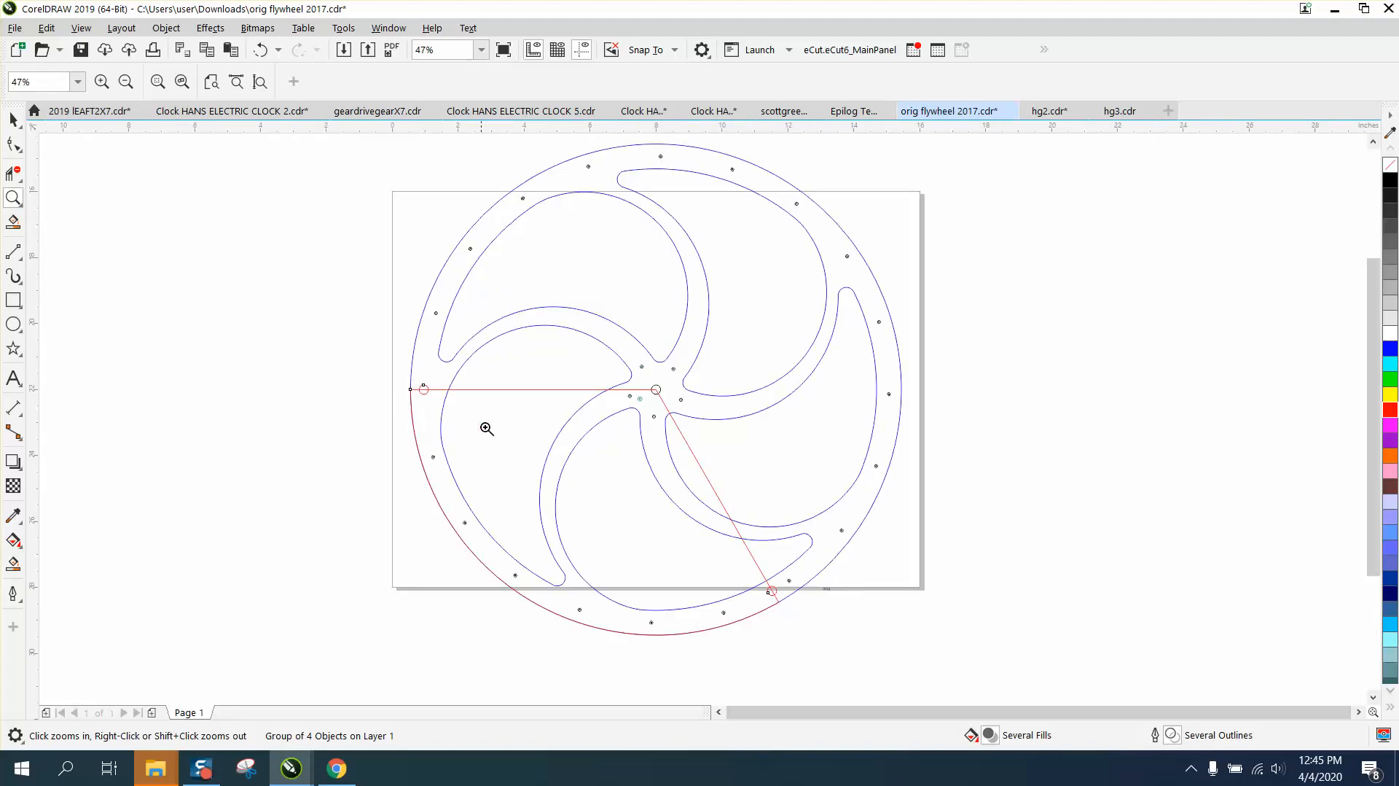
click(13, 119)
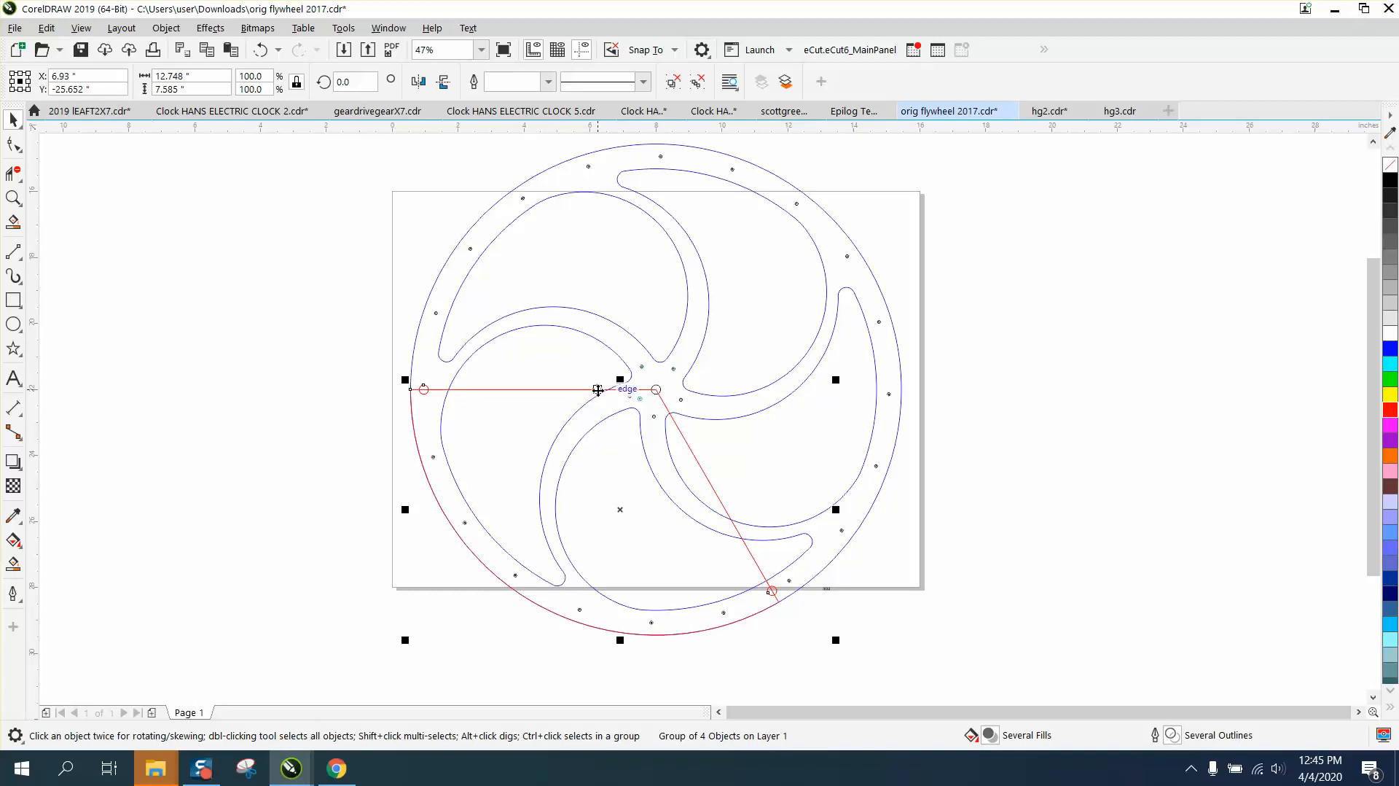
click(621, 519)
click(622, 513)
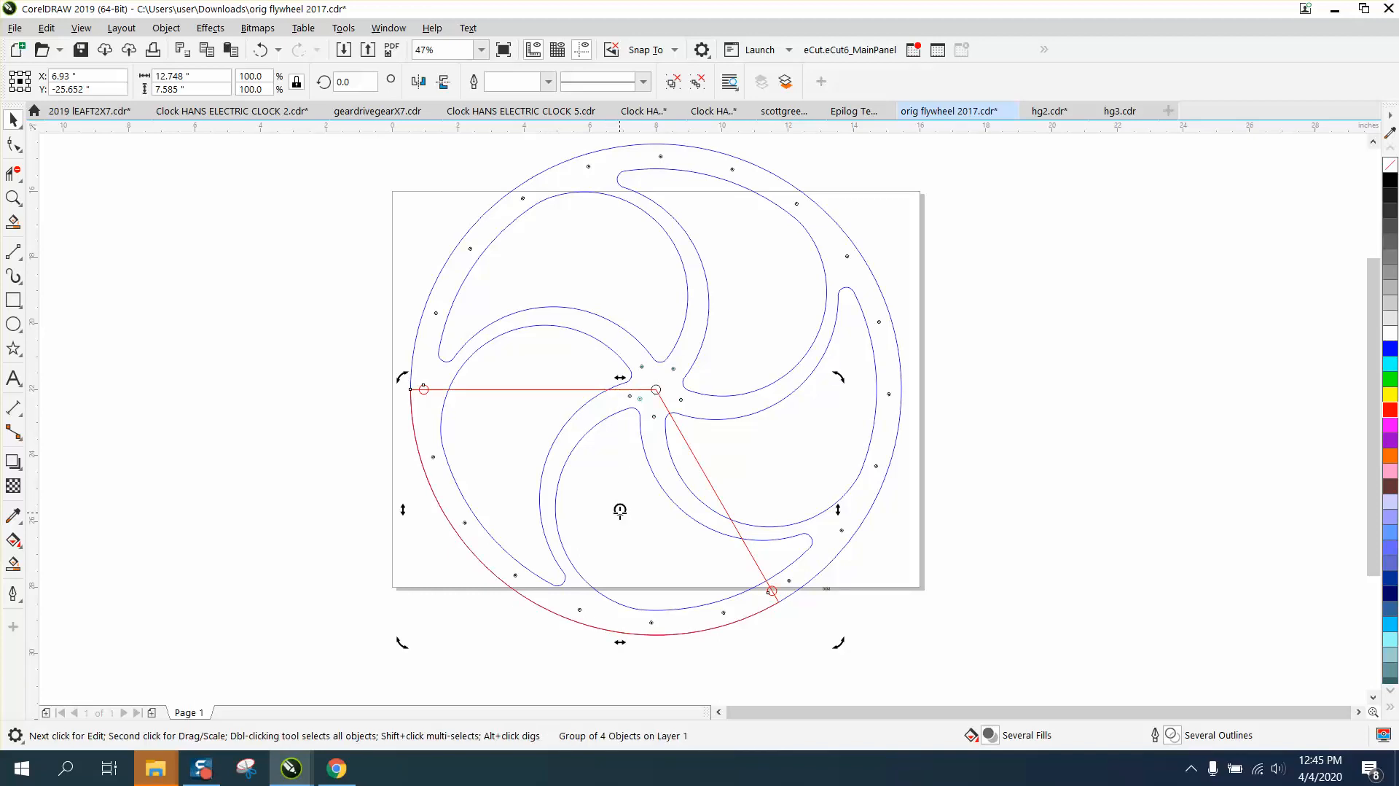
drag(621, 509, 656, 389)
click(342, 81)
text(120)
key(Return)
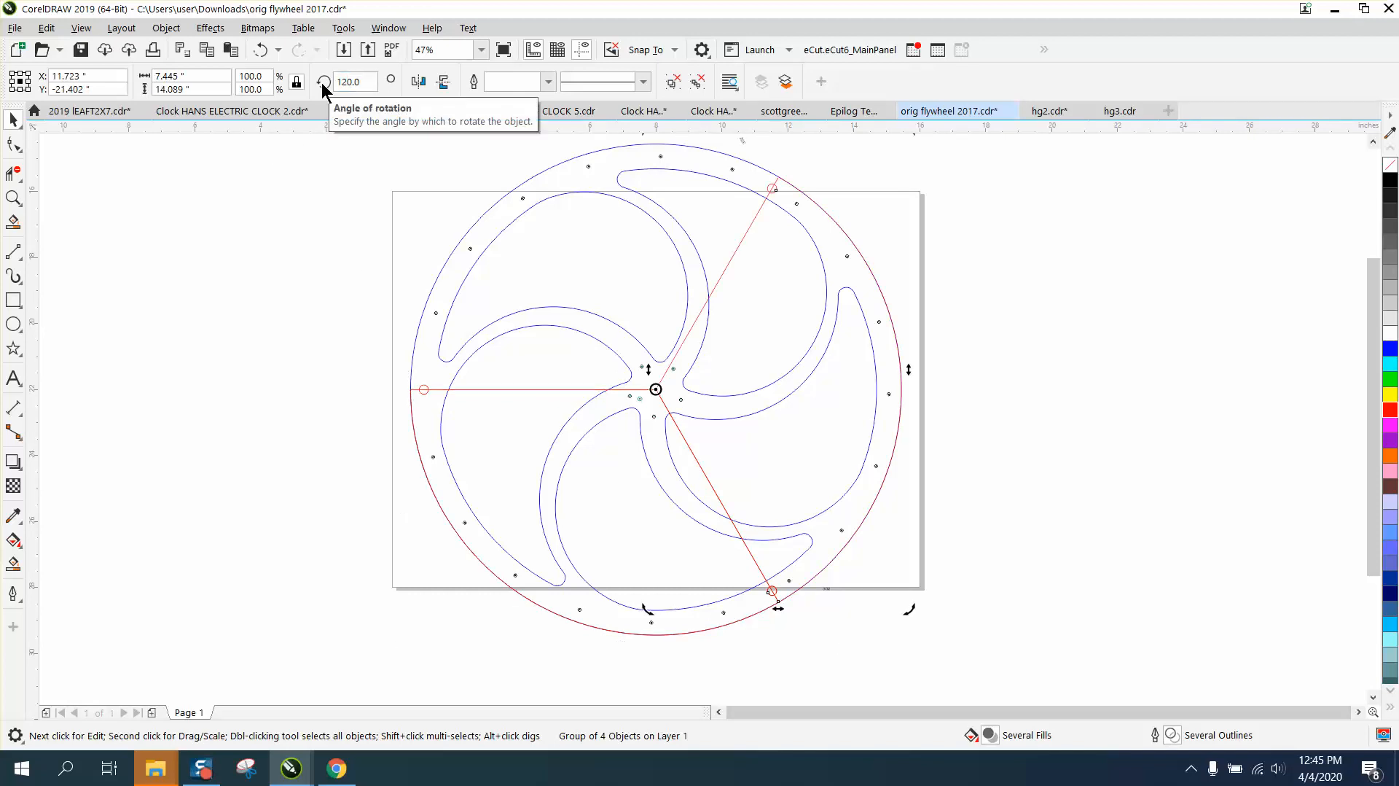
- Rotate another copy of the pie group to 240 degrees about the flywheel's center to complete the three-part guide
click(14, 198)
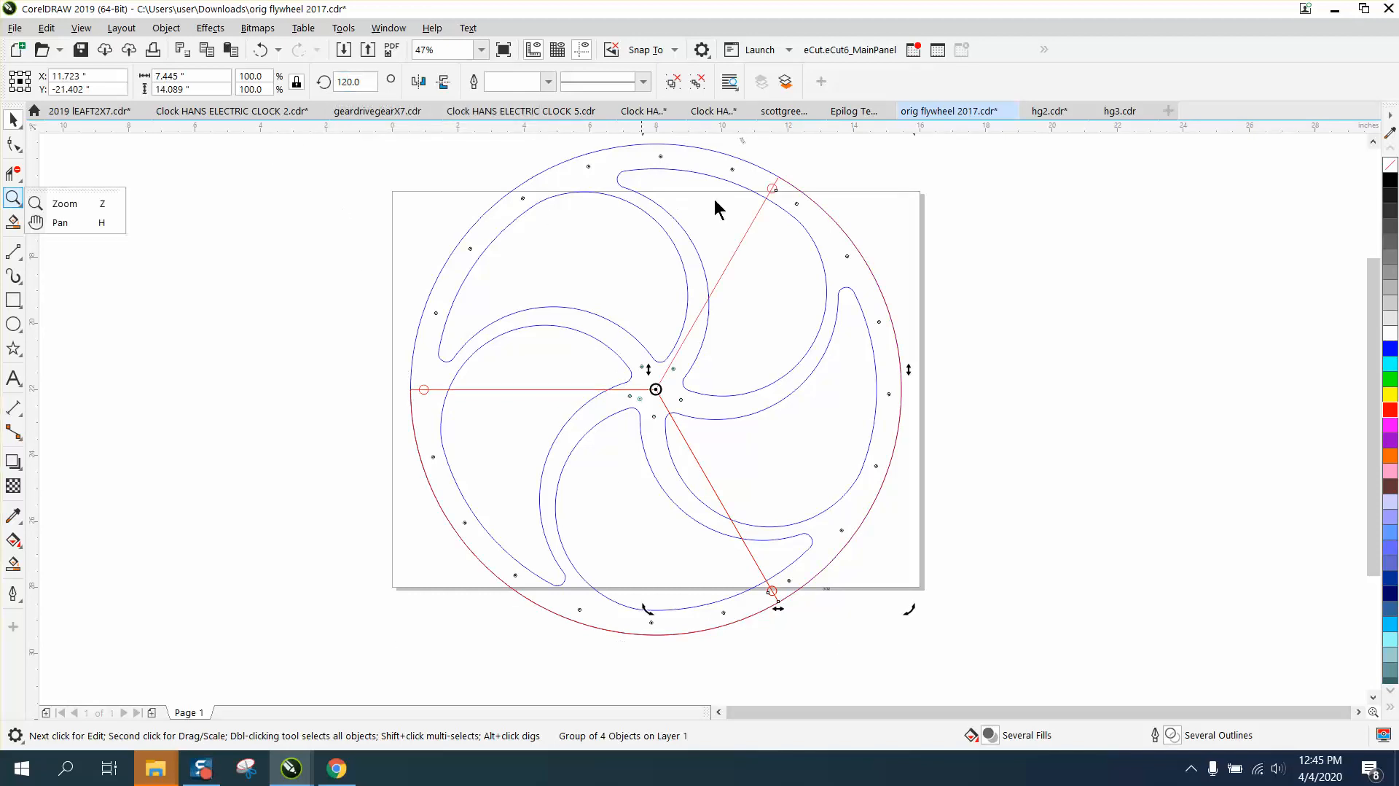
click(109, 204)
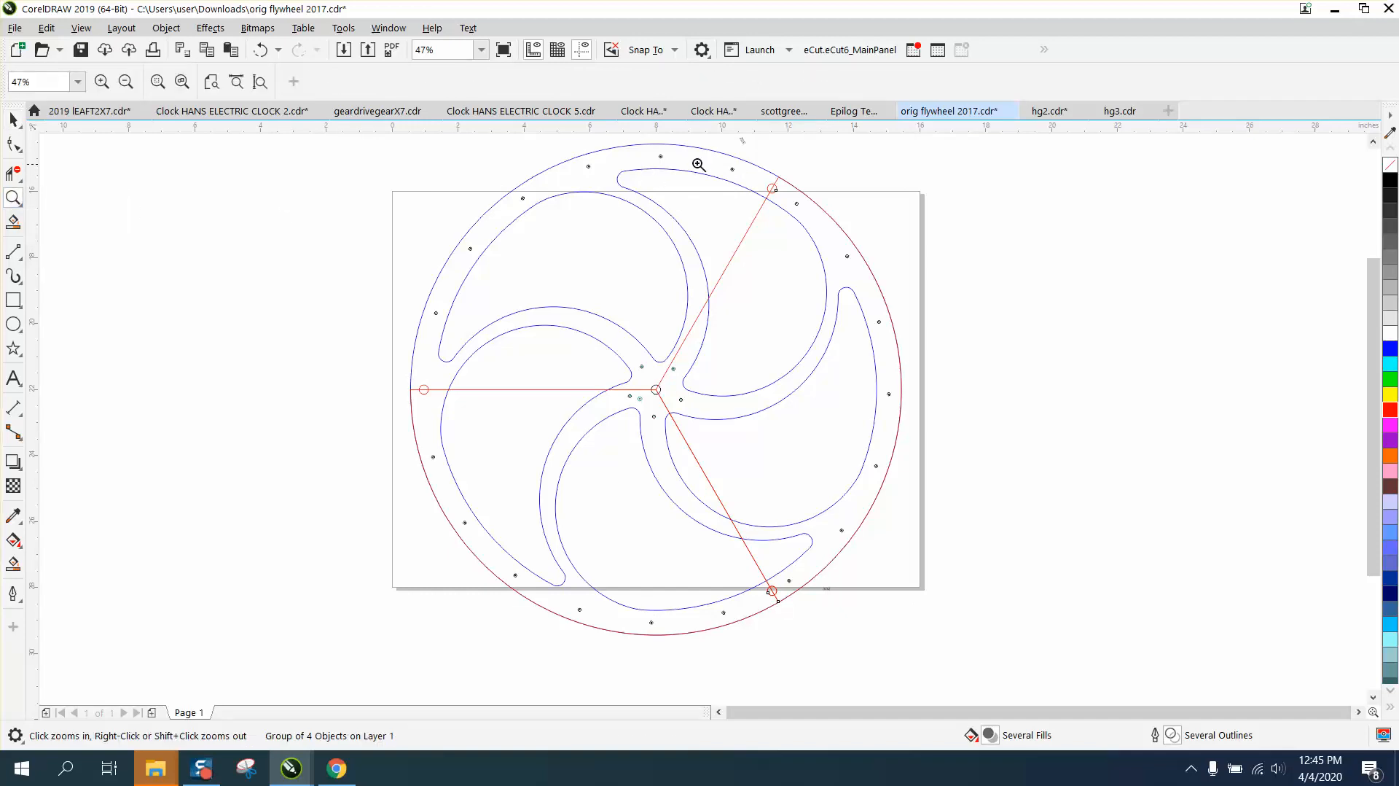
drag(742, 158, 815, 195)
scroll(744, 216, down, 6)
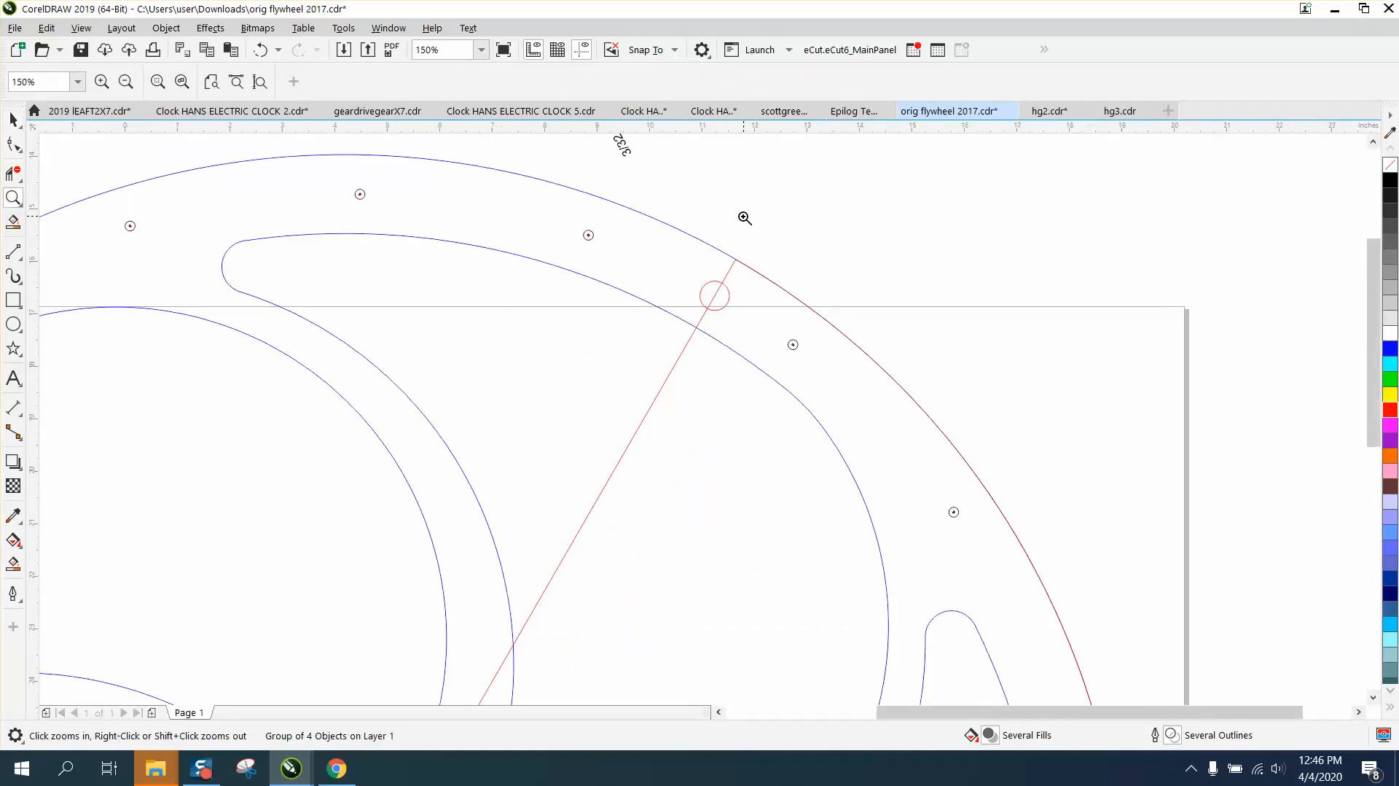
click(14, 121)
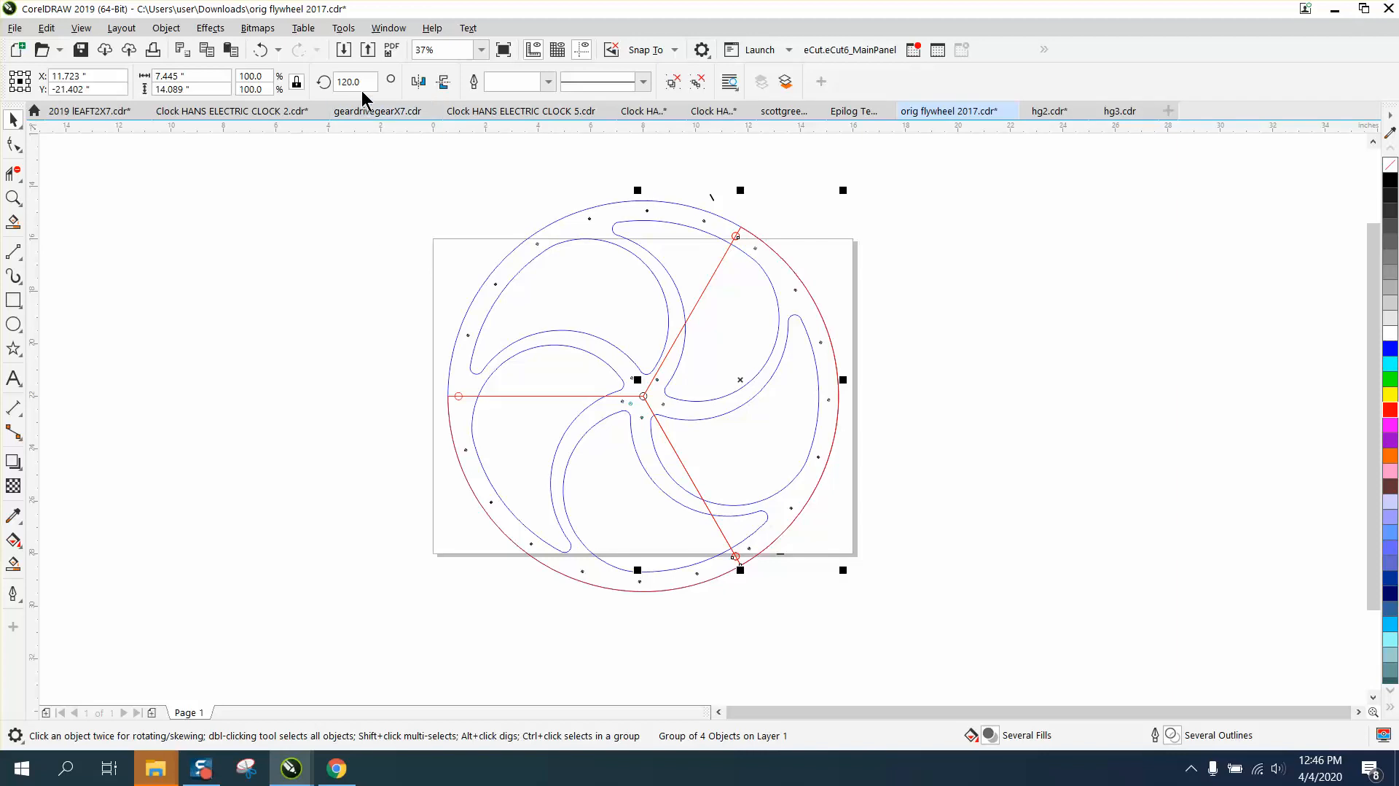
drag(368, 82, 332, 84)
text(120)
key(Return)
click(644, 399)
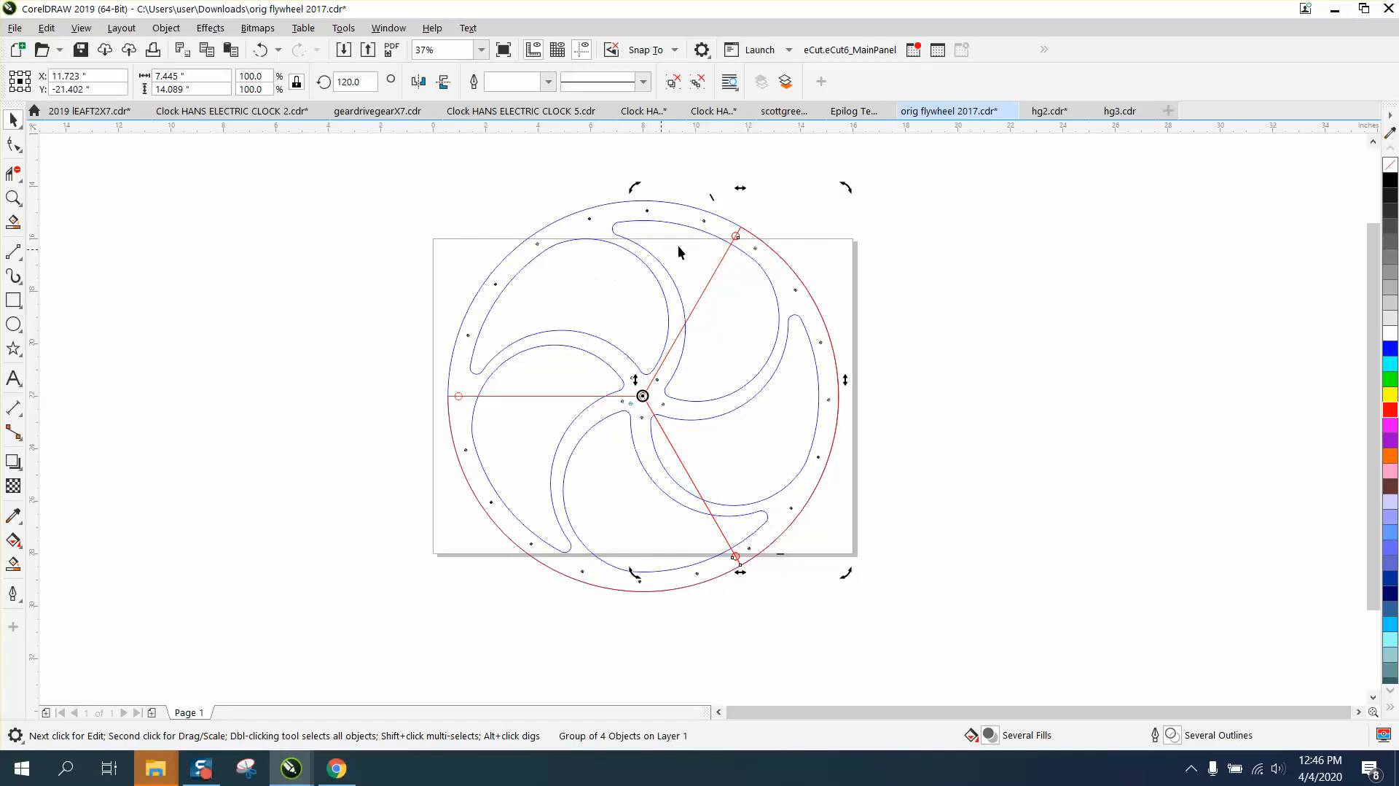
click(349, 81)
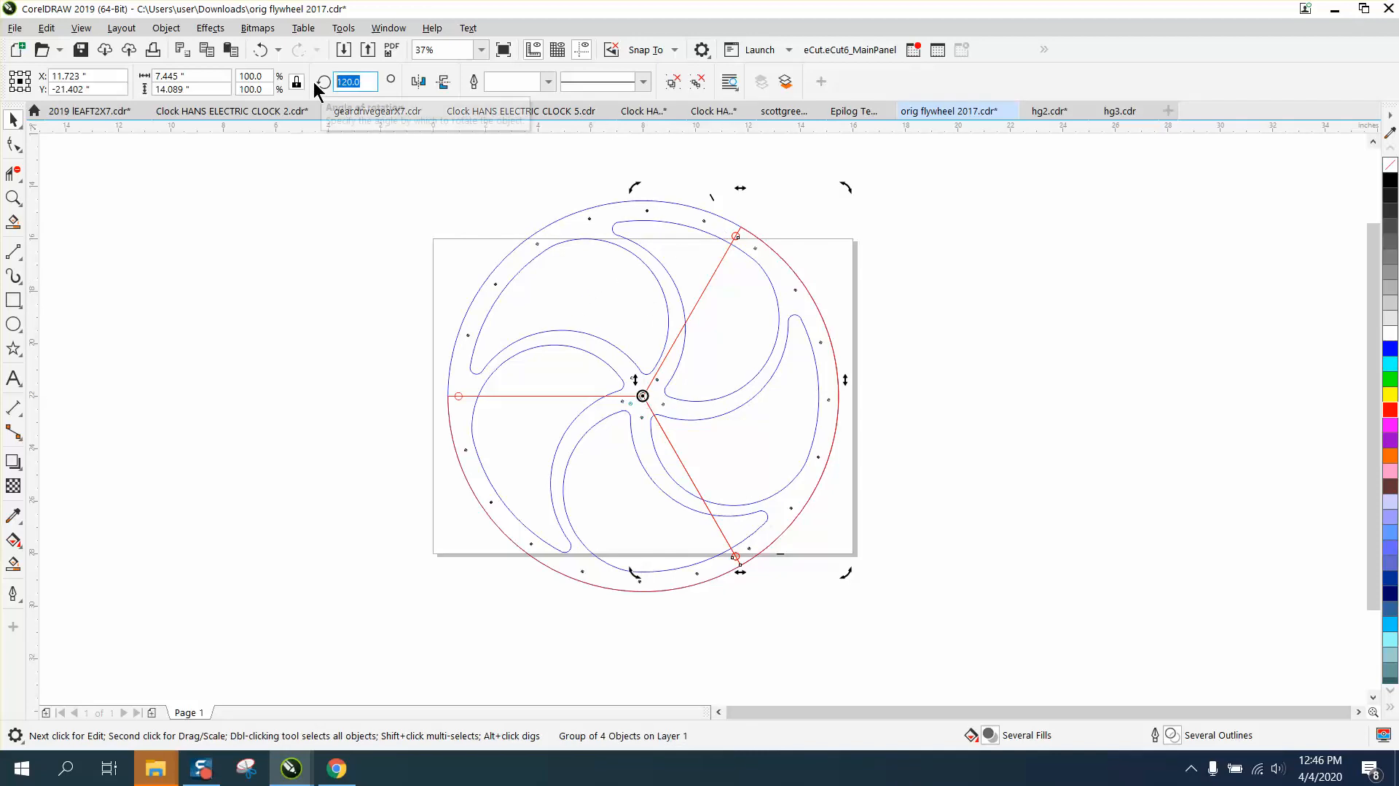
text(240)
key(Return)
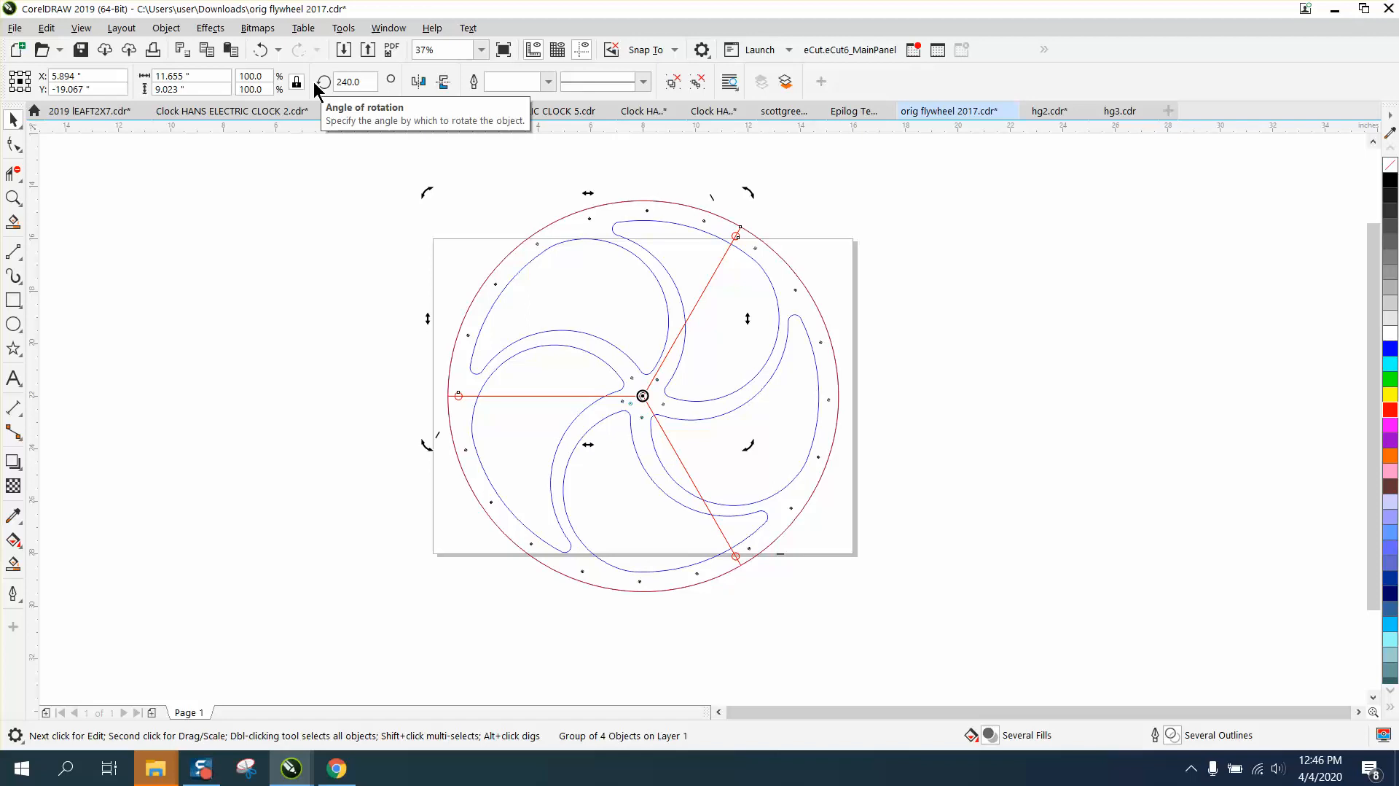
click(942, 296)
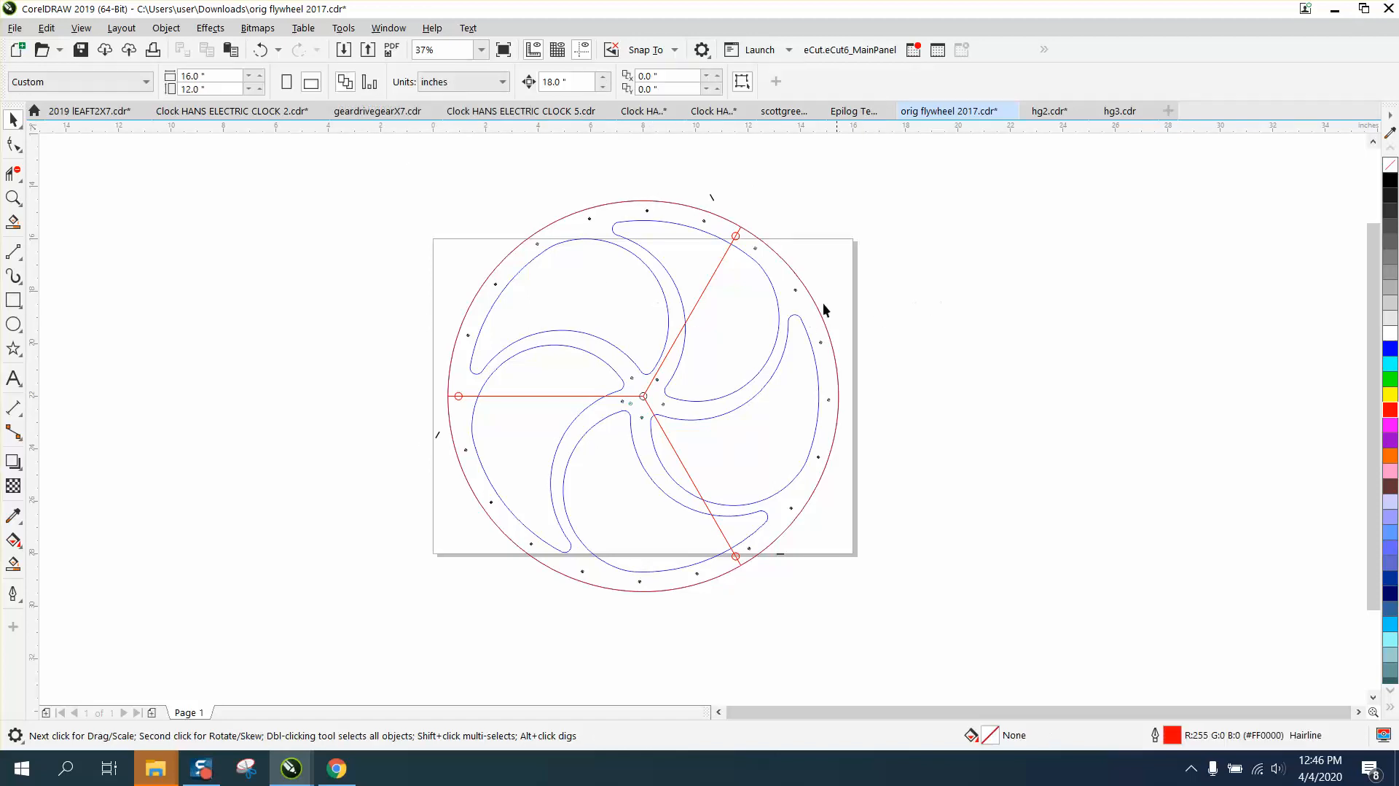
- Use Virtual Segment Delete to remove the upper-right circle's upper-left half and the guide line segment inside that circle
click(13, 197)
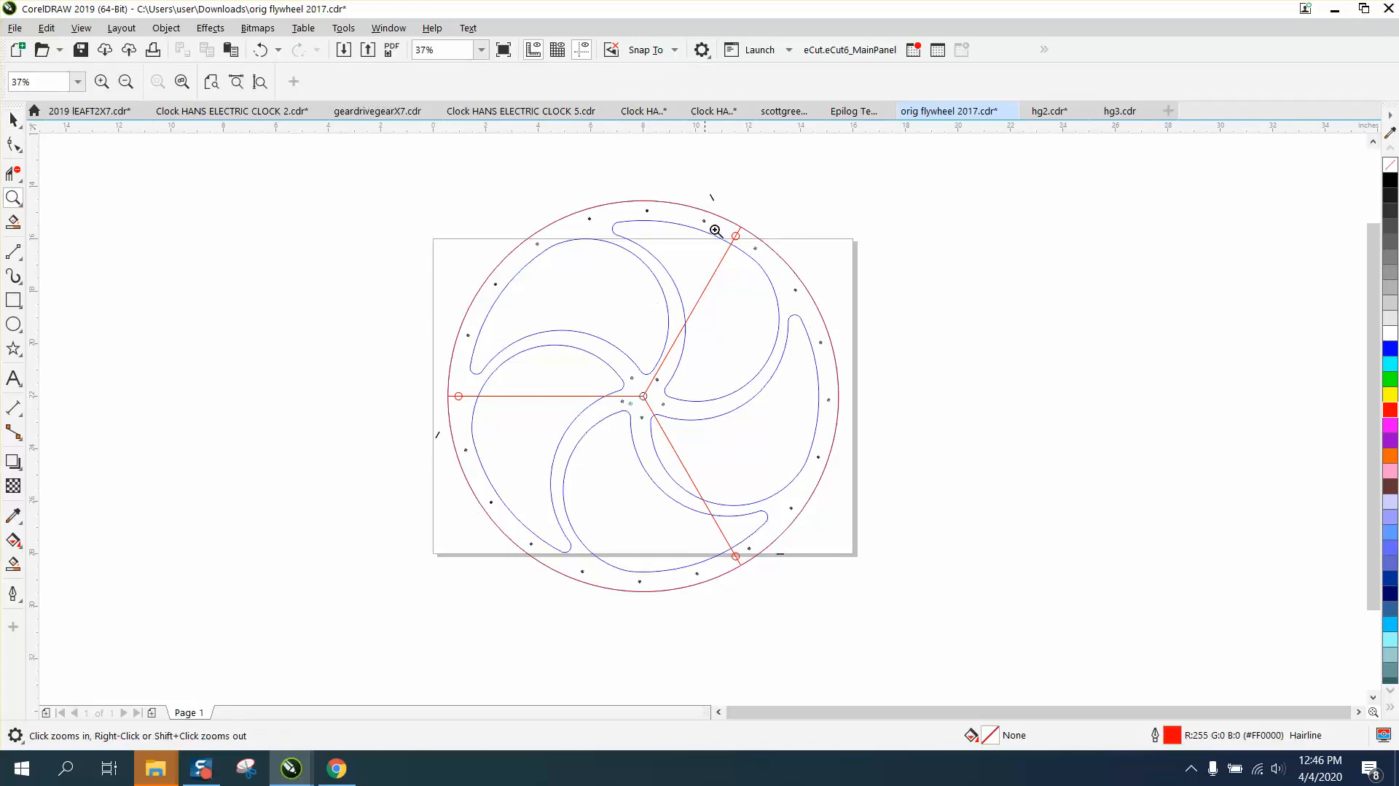
click(794, 281)
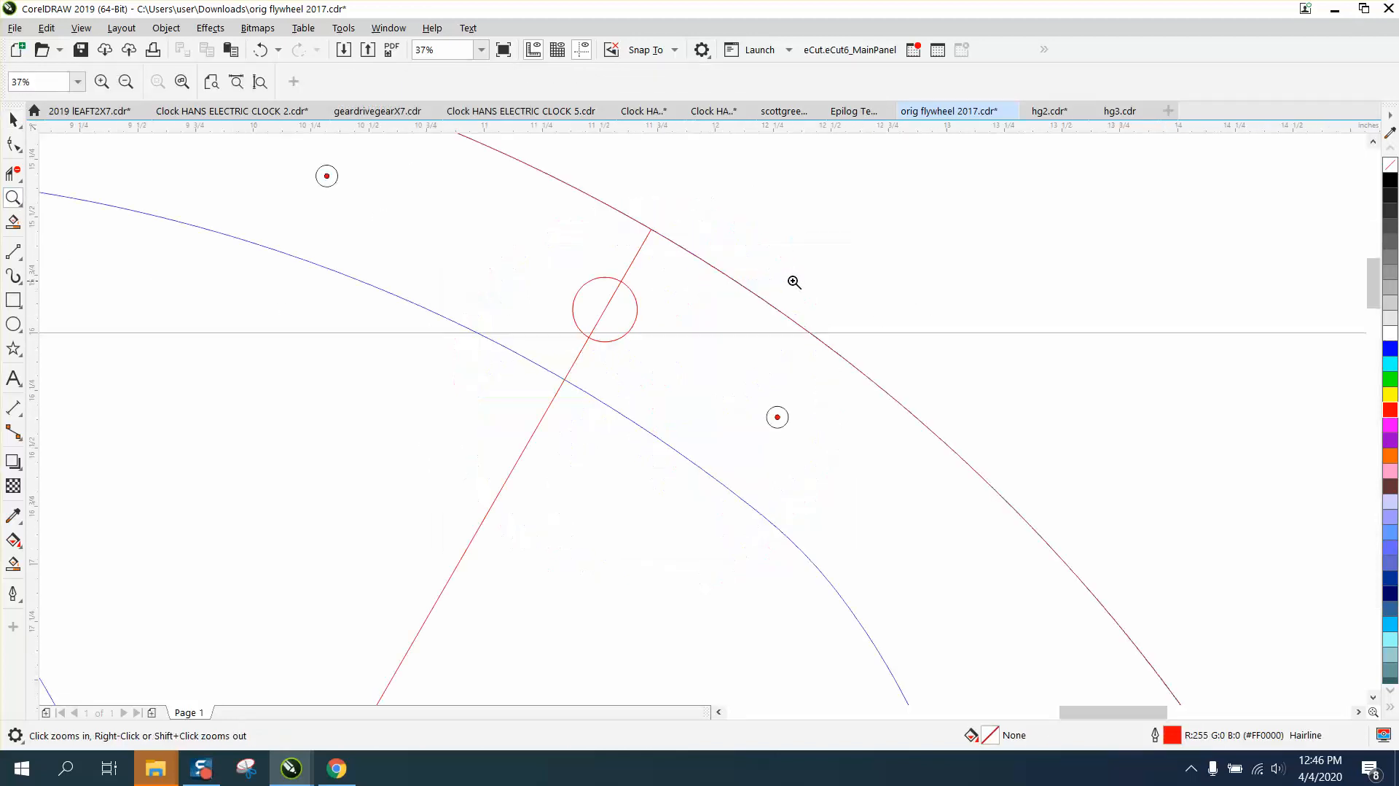
click(18, 172)
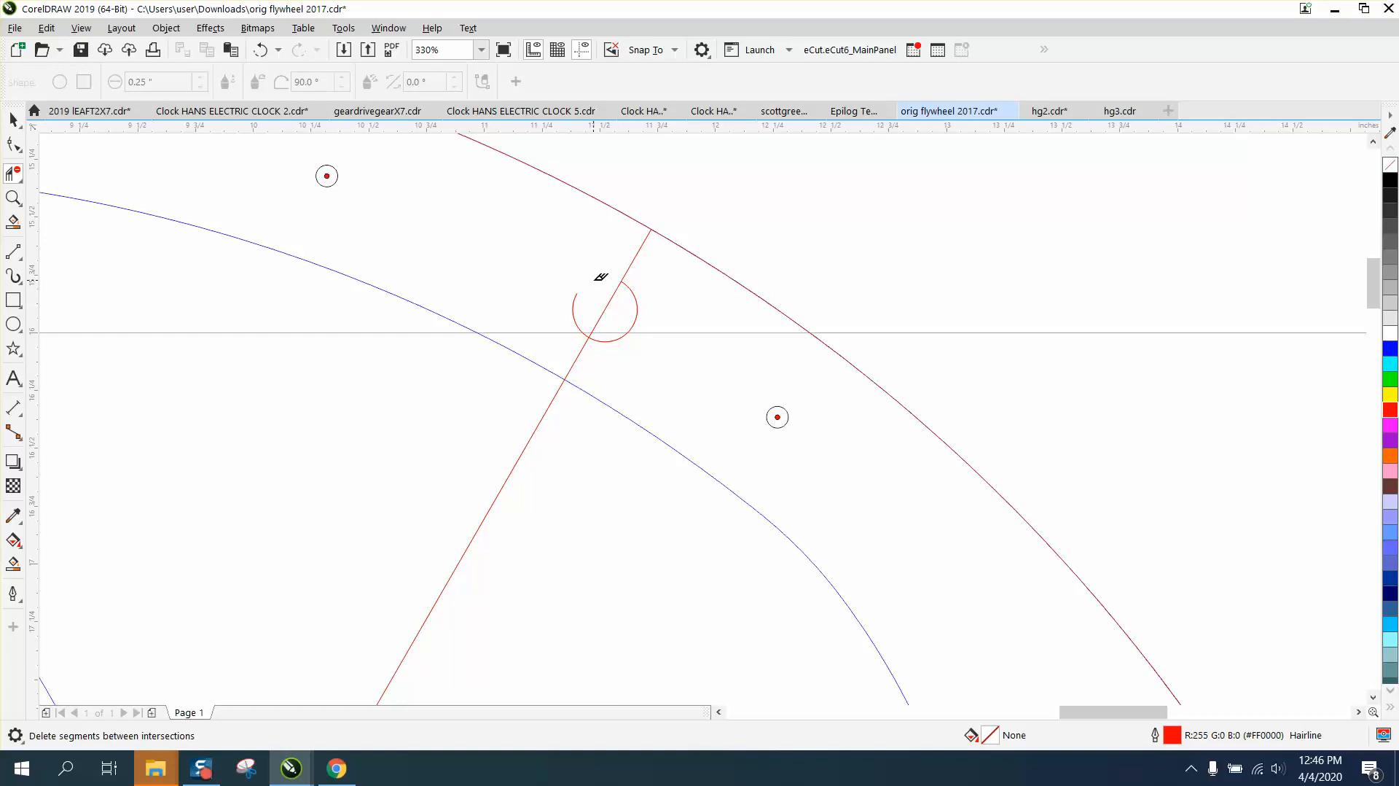
click(577, 297)
click(610, 297)
scroll(638, 314, down, 3)
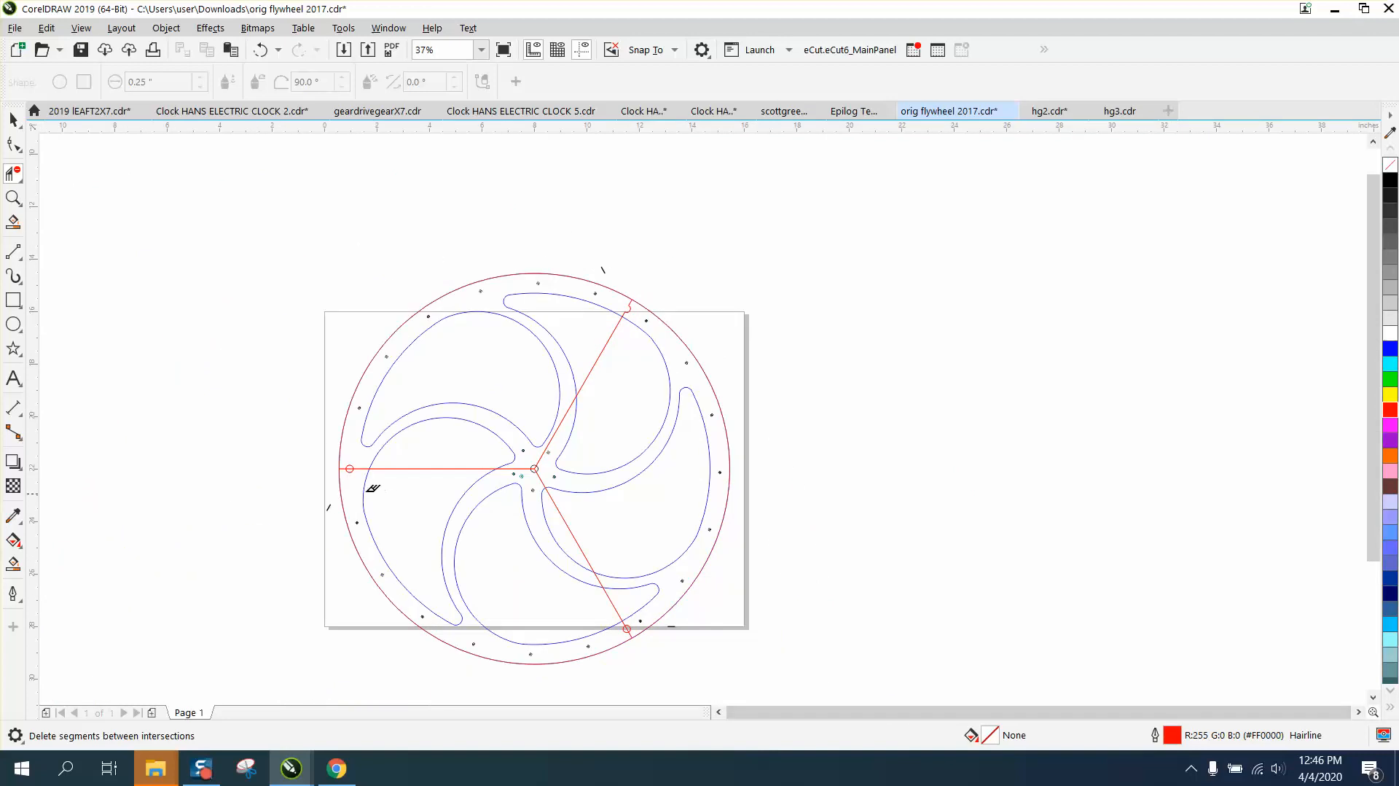
- Delete the guide line segments inside the circles on the horizontal and lower-right lines, along with half of each circle
click(13, 197)
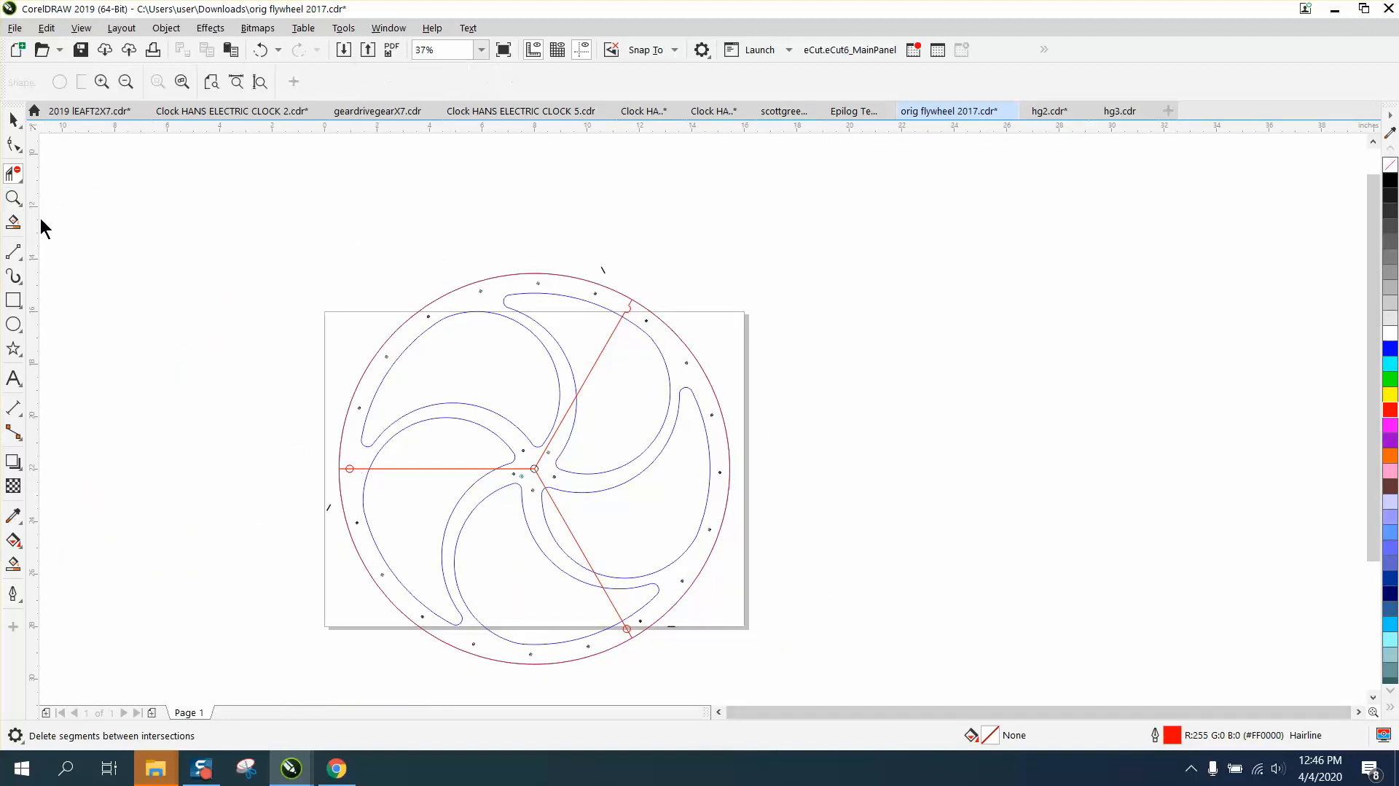
drag(325, 473, 424, 516)
click(13, 173)
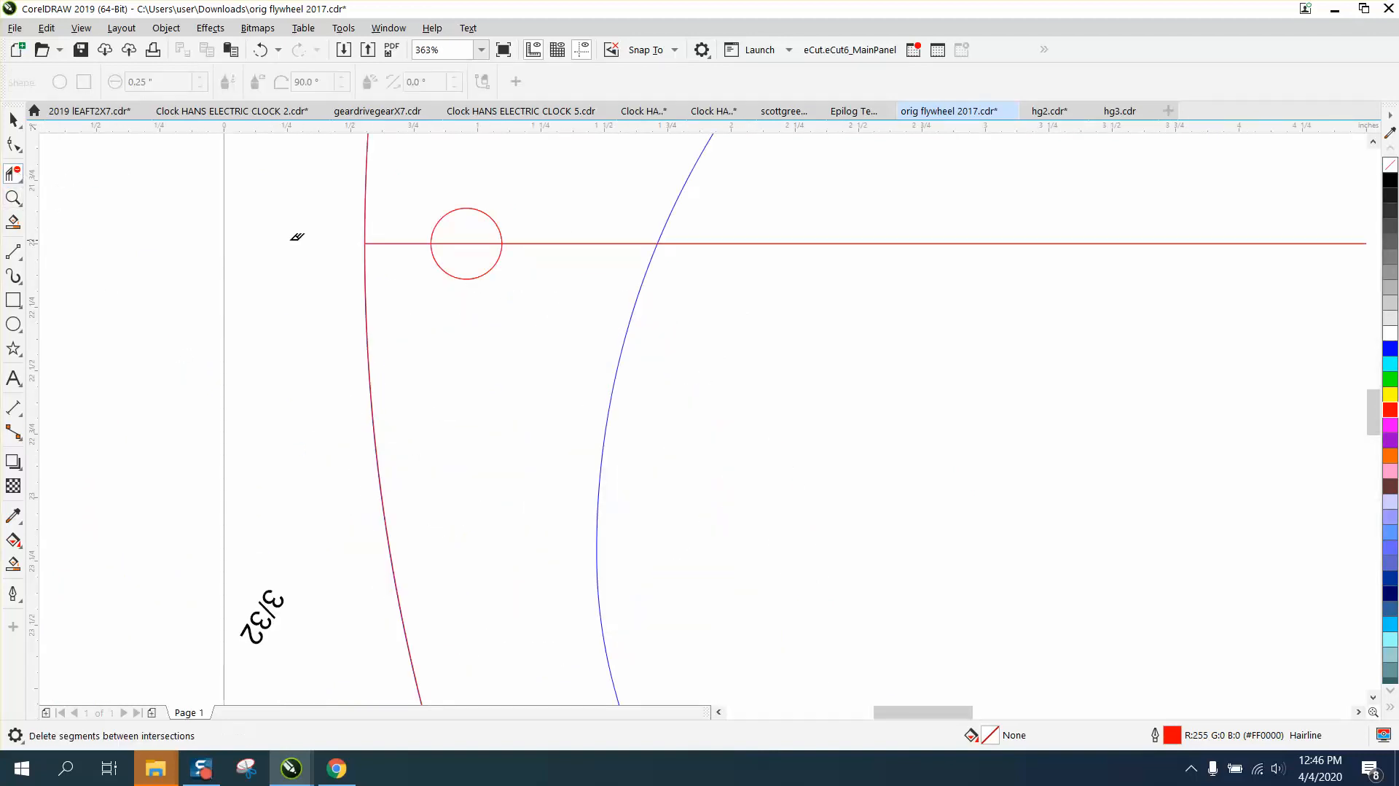
click(470, 241)
click(472, 274)
click(451, 274)
scroll(399, 266, down, 6)
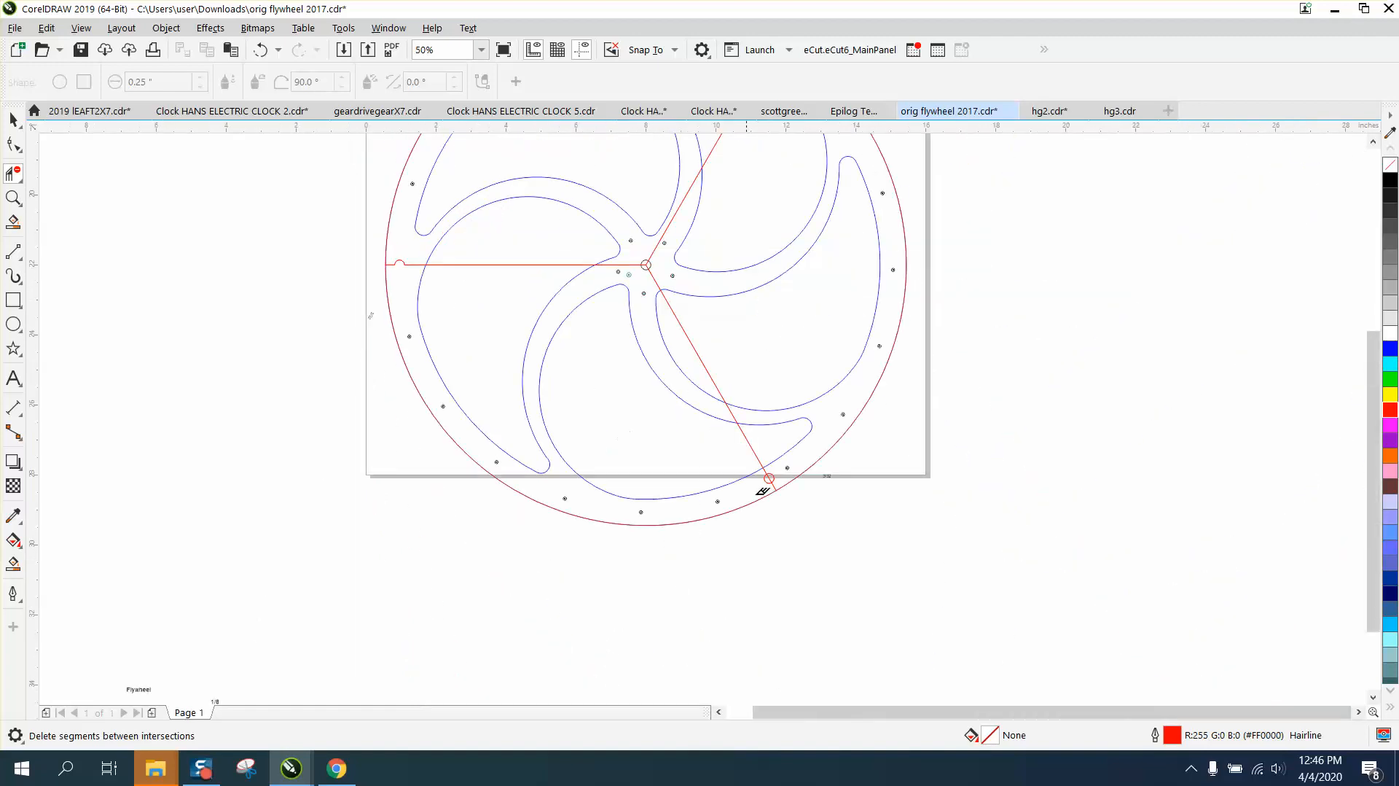
click(771, 473)
scroll(774, 481, down, 2)
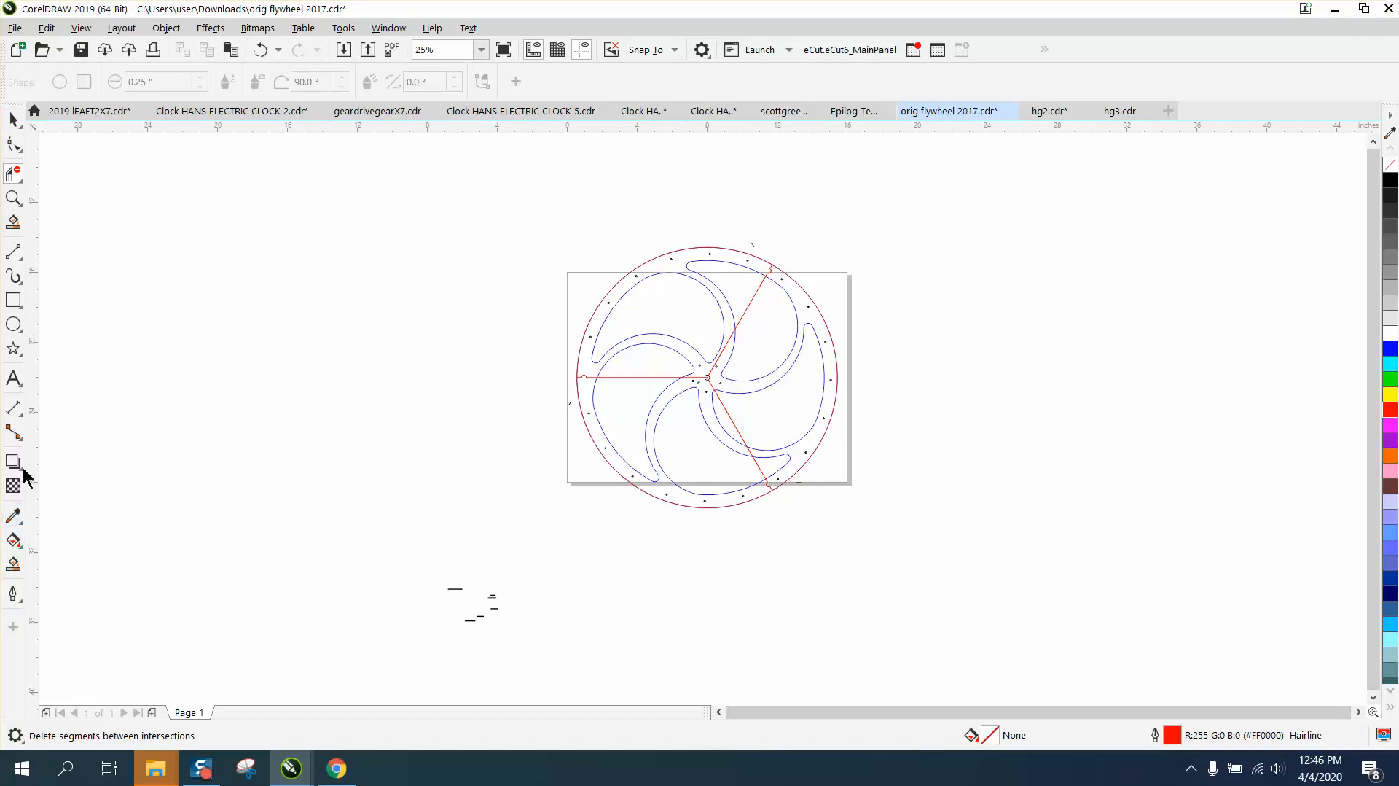
- Smart-fill the flywheel's upper-left and lower-left thirds with black and move each filled piece 18 inches left
click(13, 119)
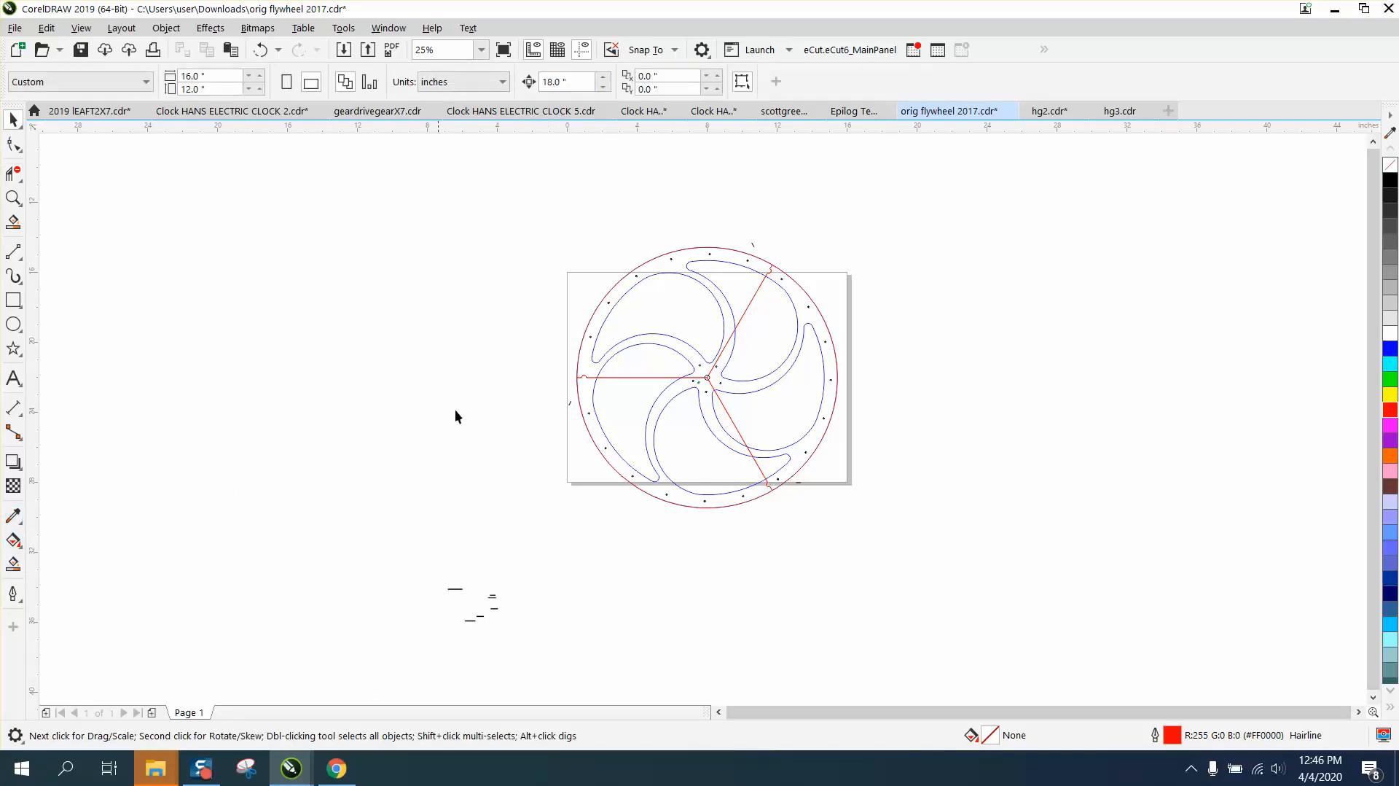
click(13, 543)
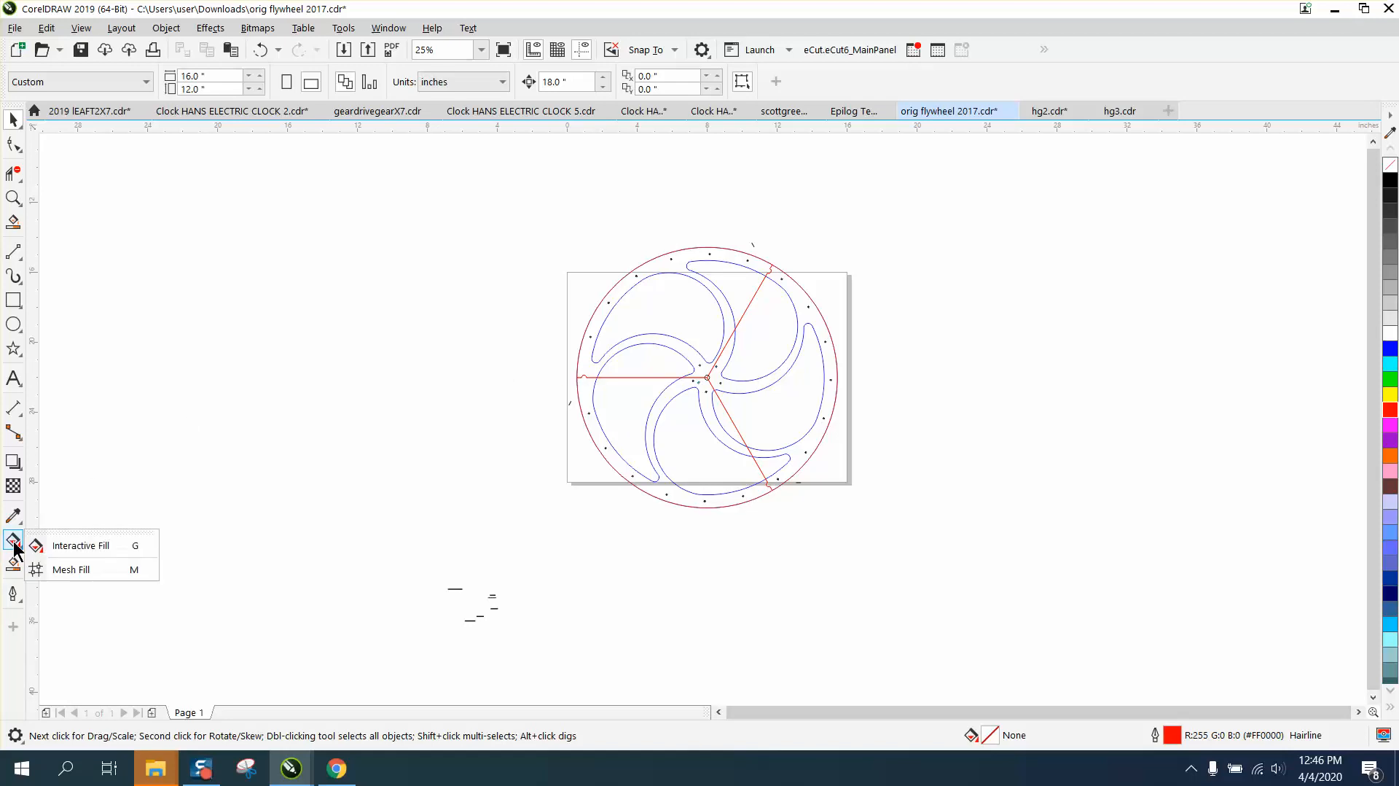
click(71, 544)
click(592, 372)
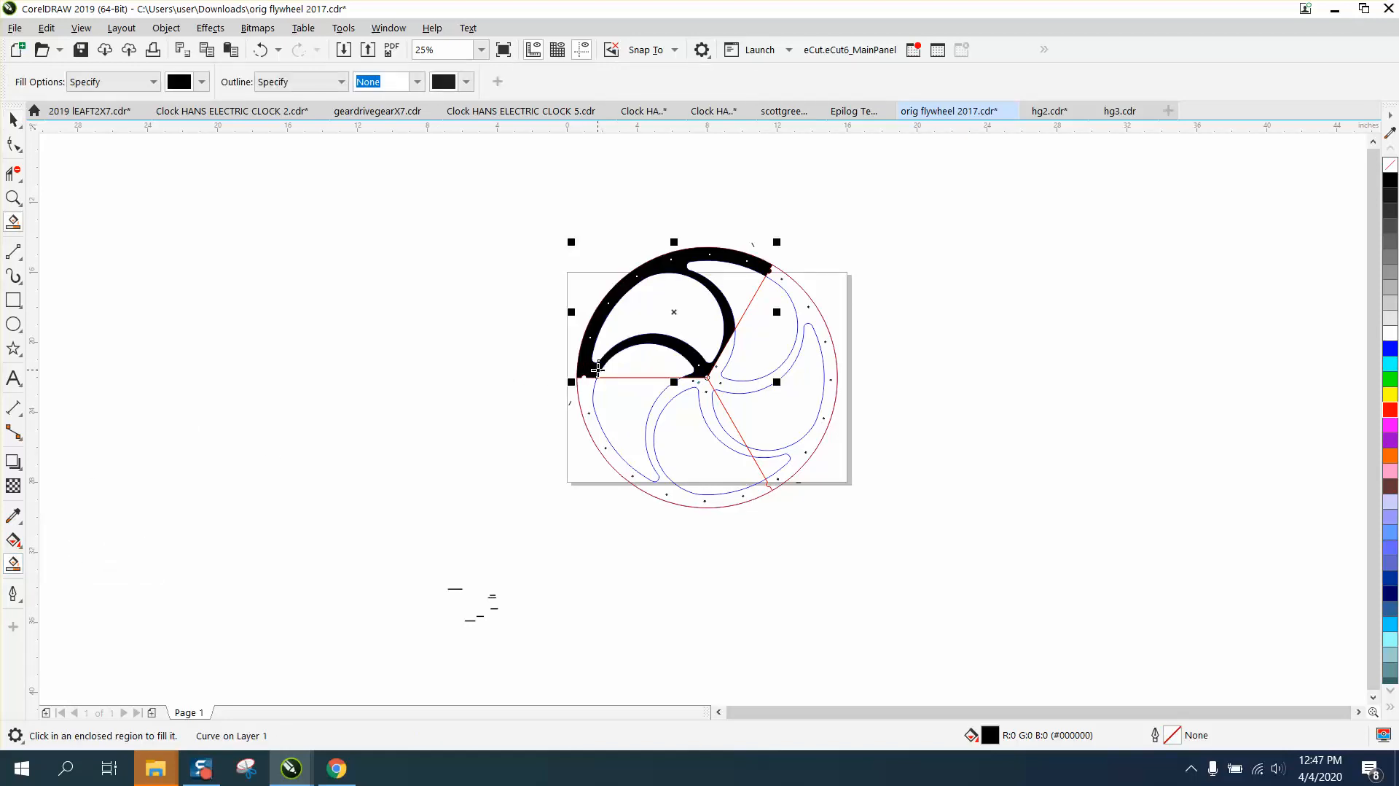
key(shift+Left)
click(604, 442)
key(shift+Left)
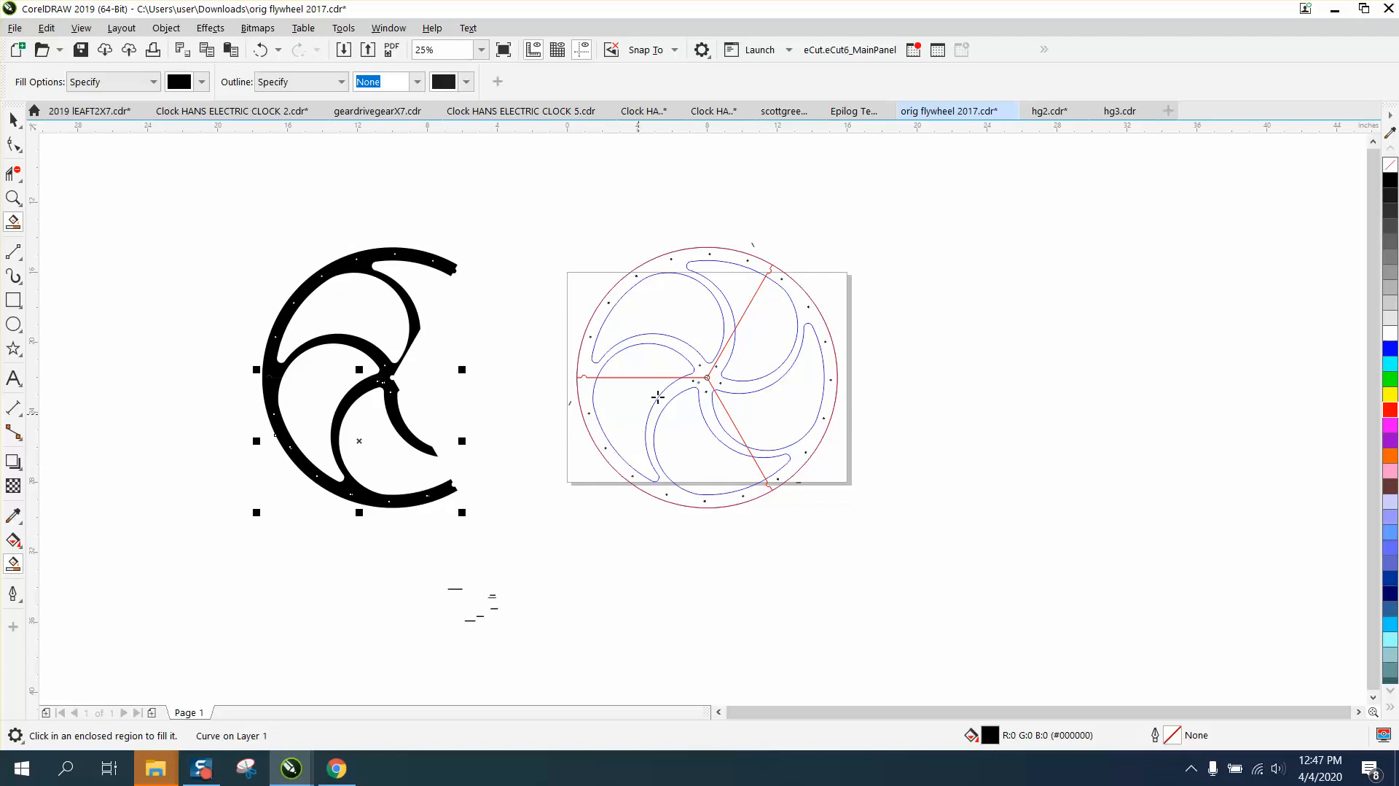
- Smart-fill the flywheel's right third, move it beside the other two pieces, and give all three no fill and a black outline
click(800, 306)
key(shift+Left)
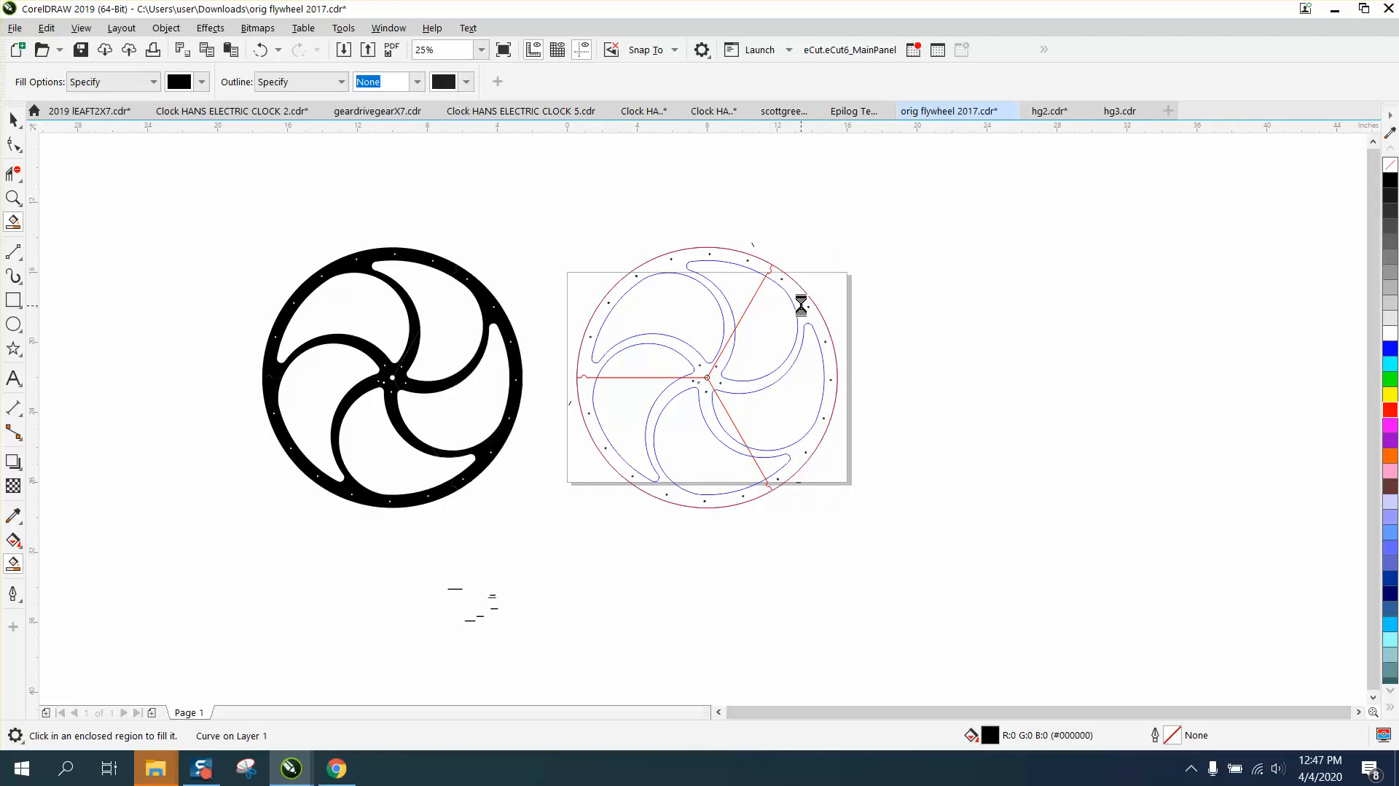
click(13, 119)
drag(184, 211, 547, 519)
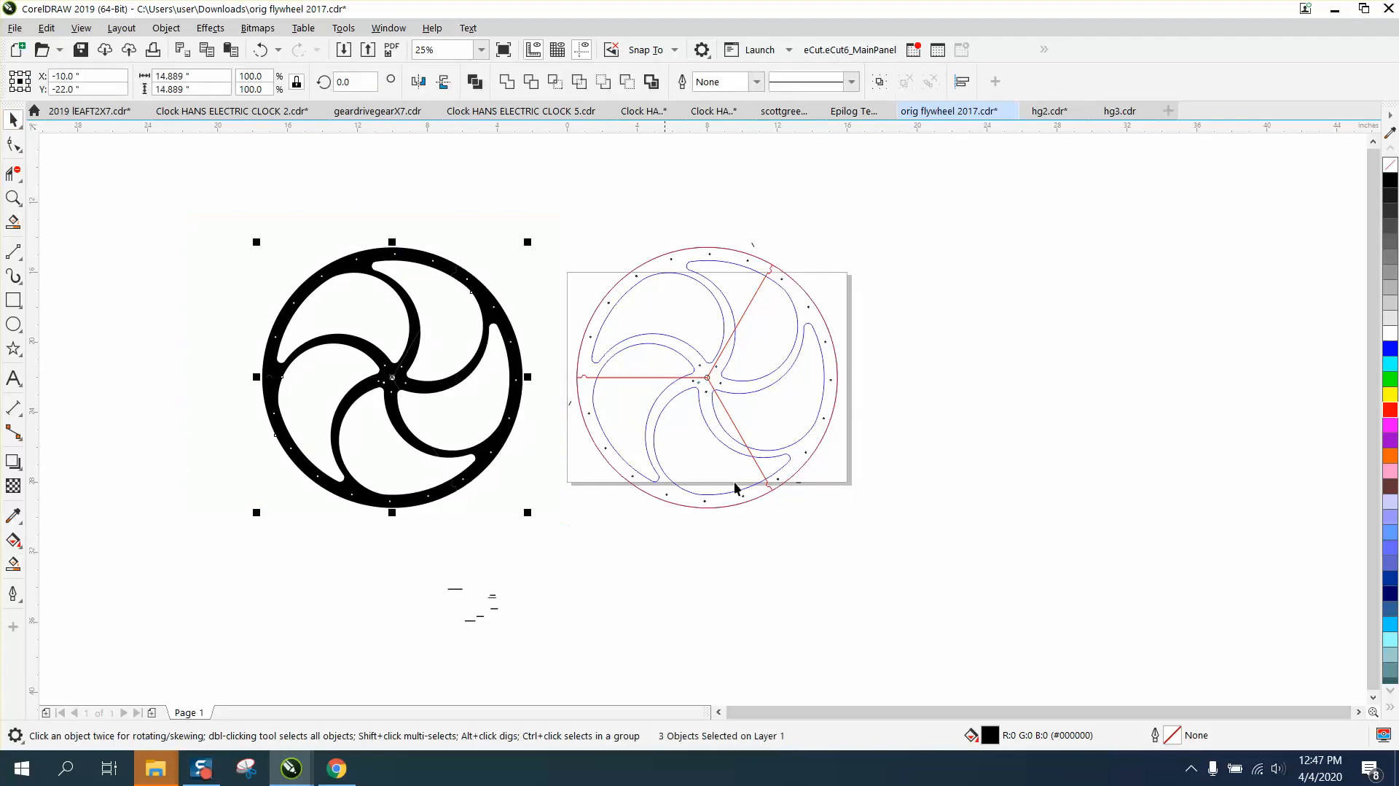
click(1390, 165)
right_click(1390, 182)
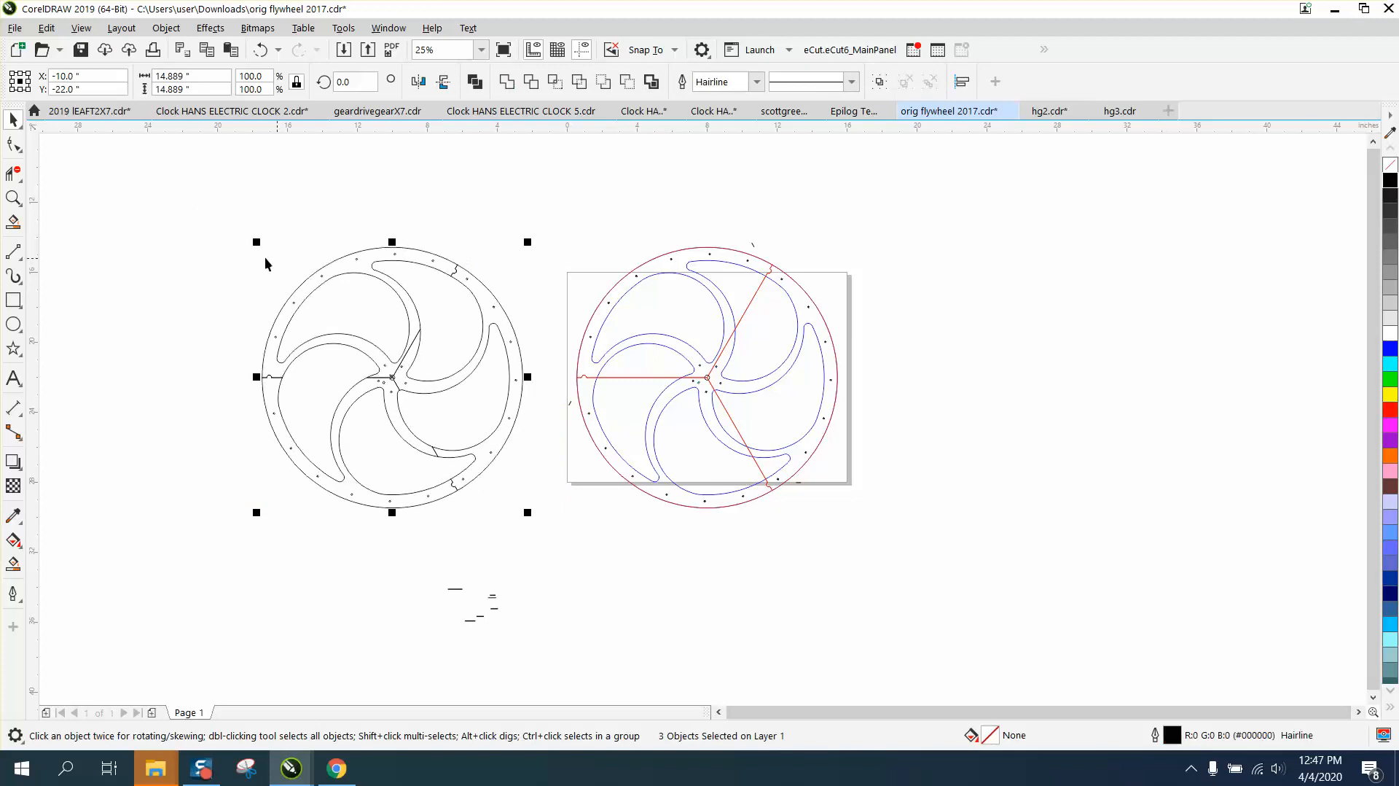
- Examine the half-circle tab in the upper-right rim and the guide line cutting through the upper spoke near the hub
click(14, 198)
drag(431, 243, 510, 302)
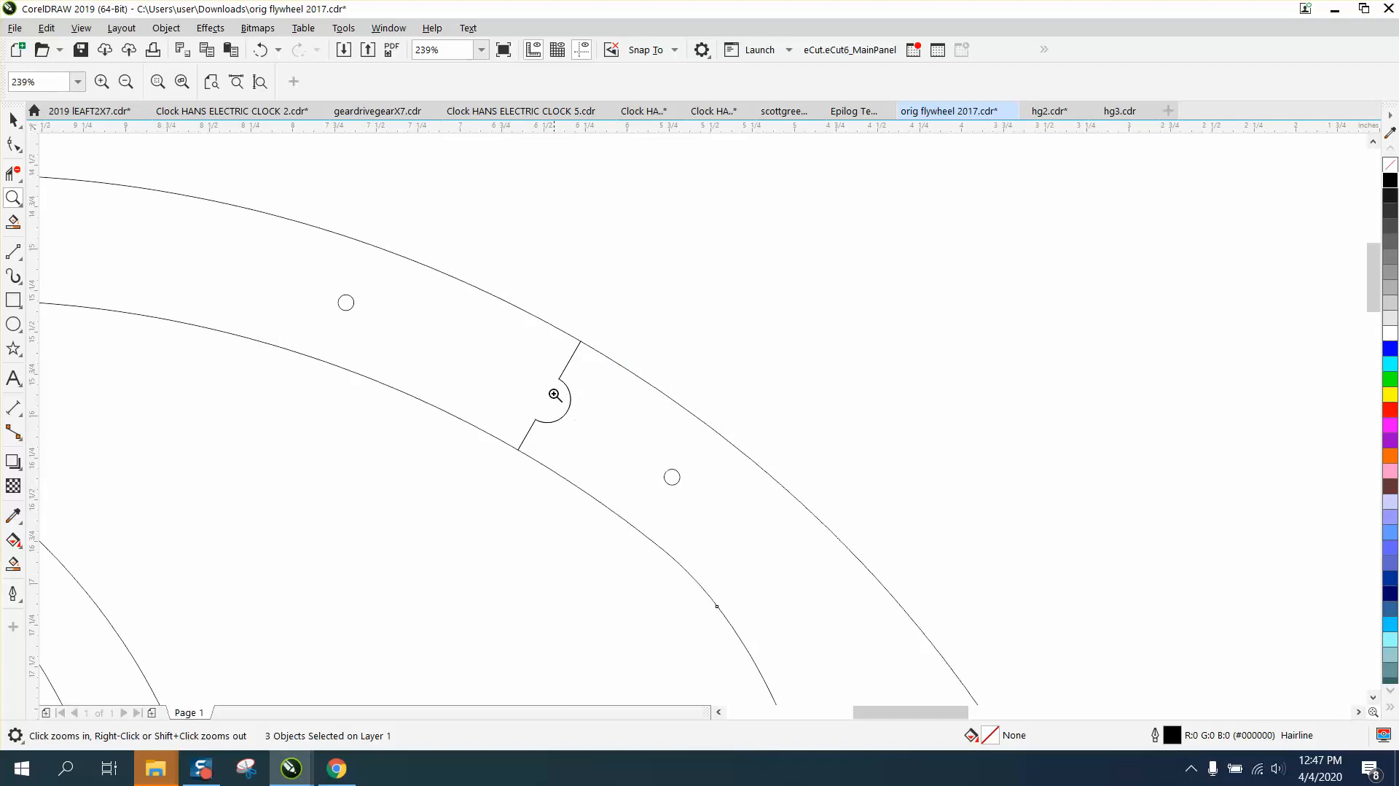
scroll(550, 391, down, 2)
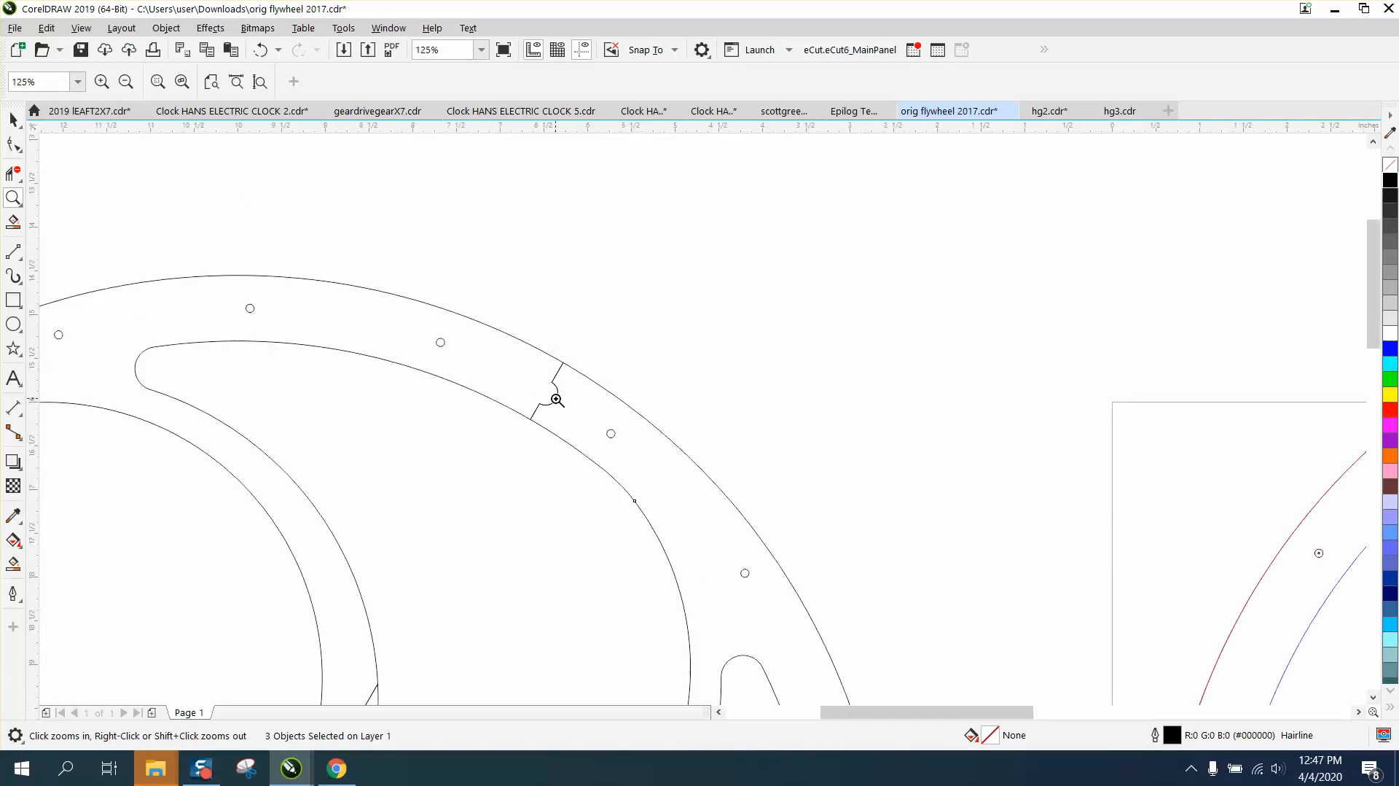
scroll(525, 364, down, 3)
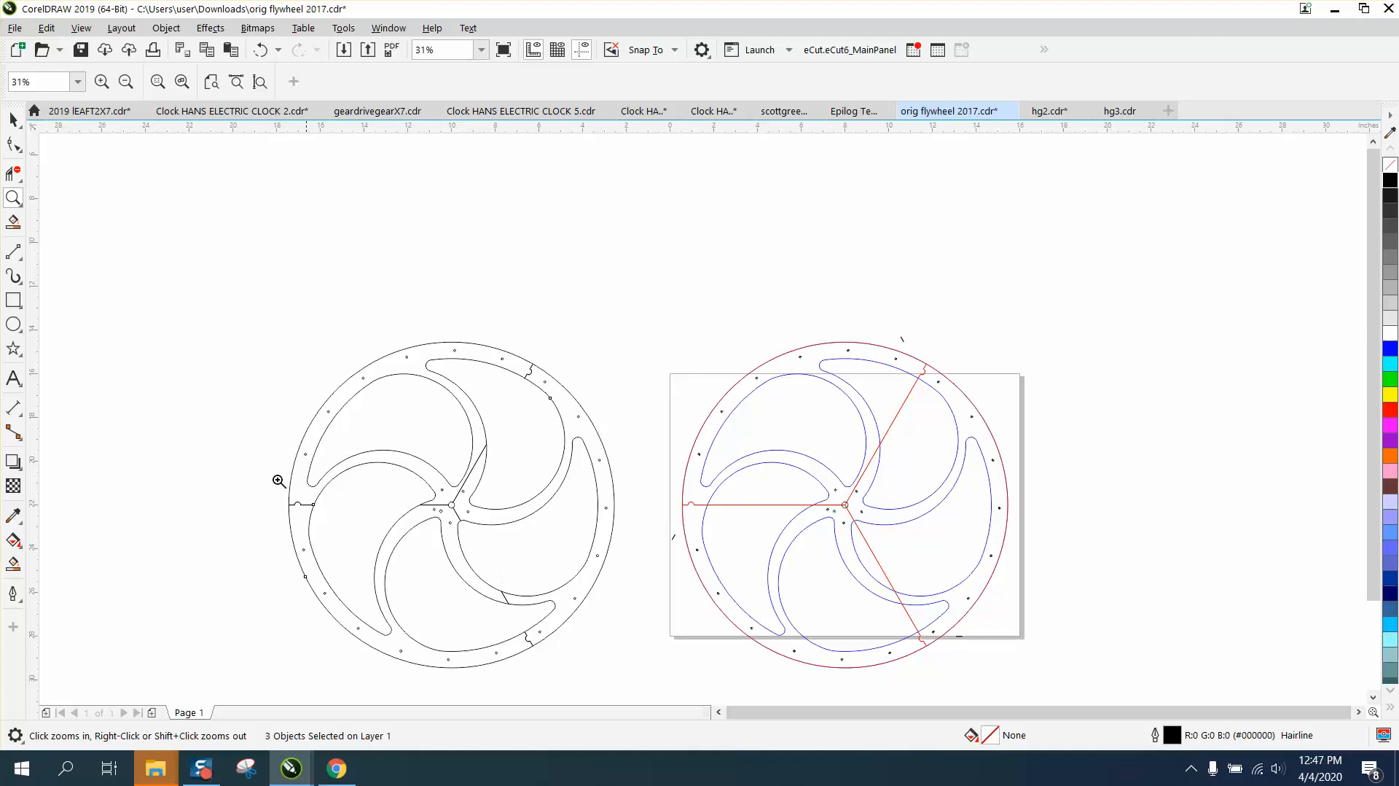
drag(439, 444, 515, 503)
scroll(474, 563, down, 2)
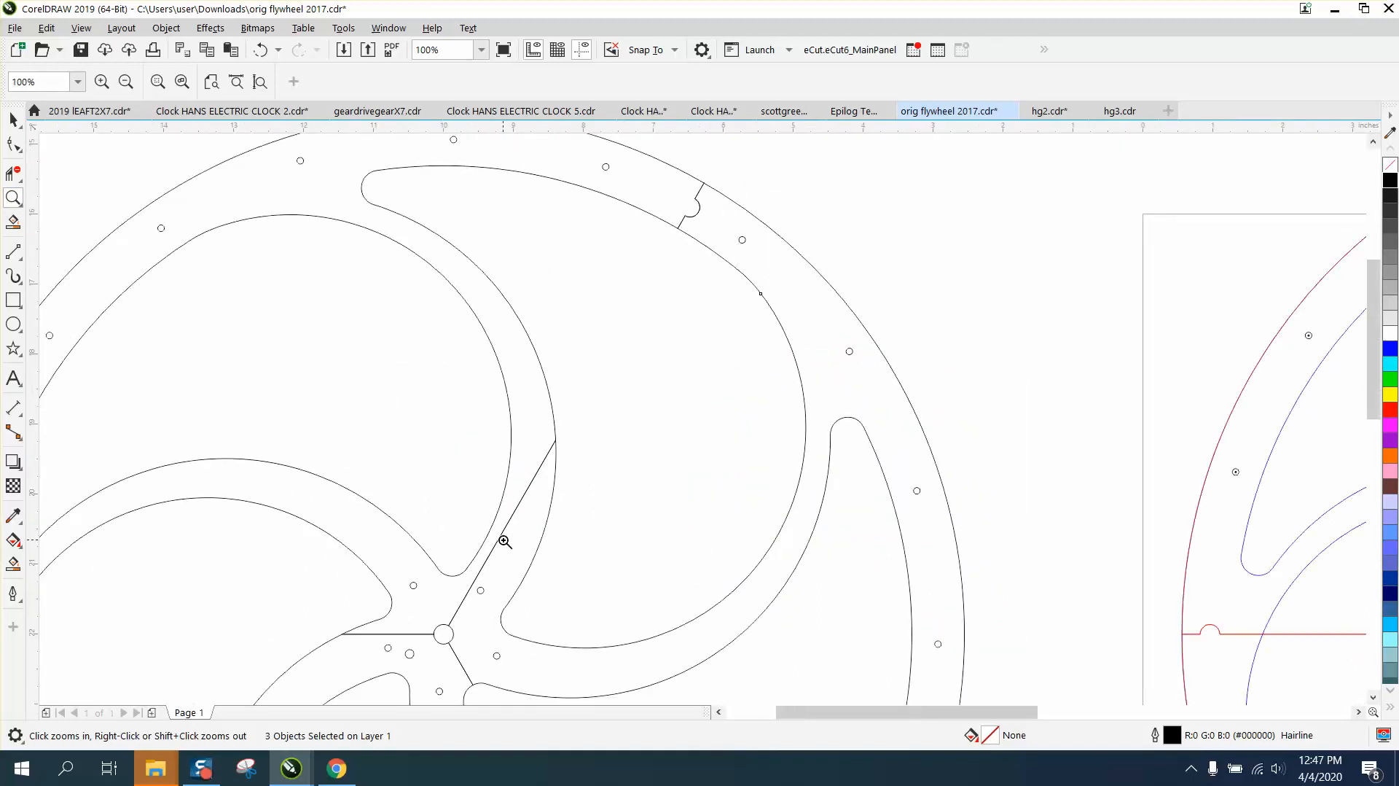
right_click(505, 541)
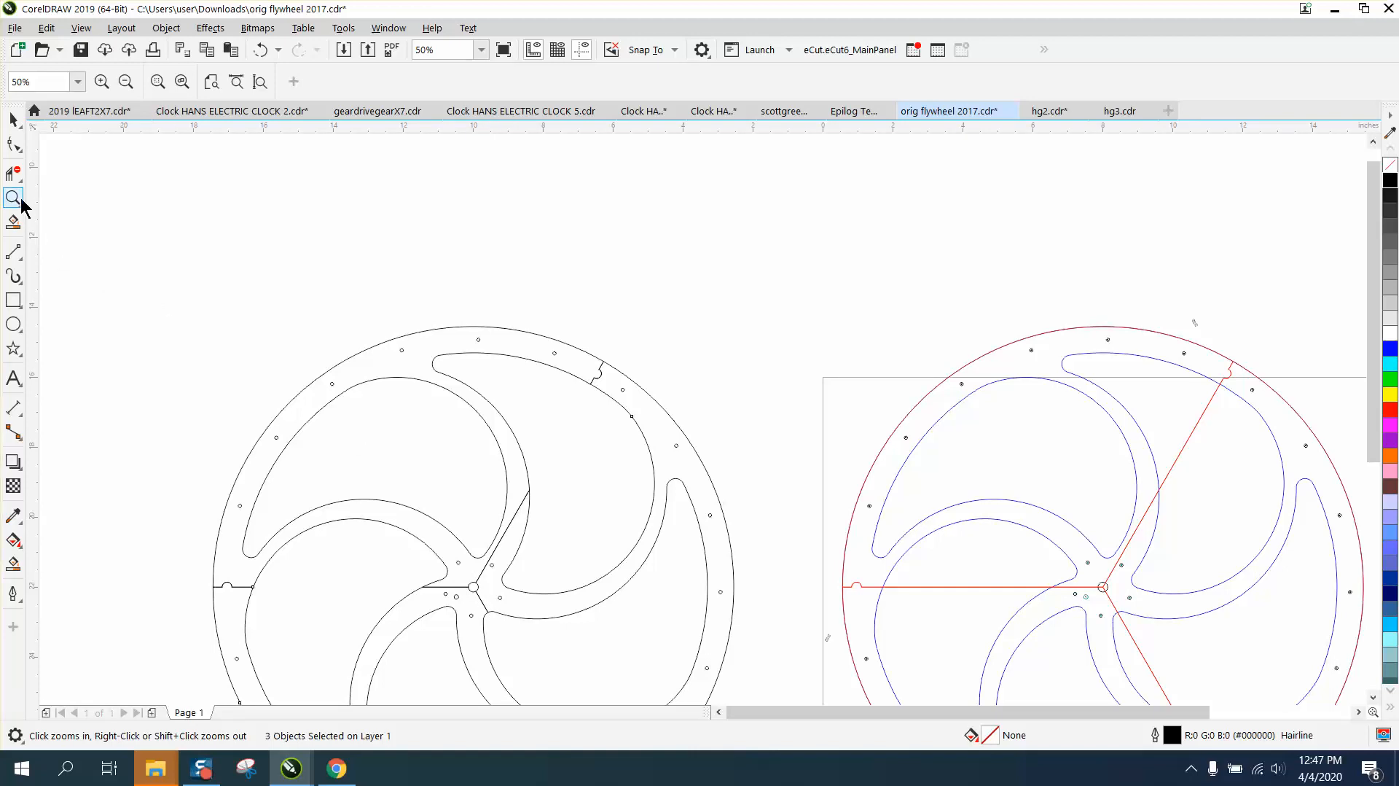
- Draw a red circle about 0.104 inches wide on the upper spoke's cut line and trim circle and line into a half-circle tab
drag(515, 472, 561, 522)
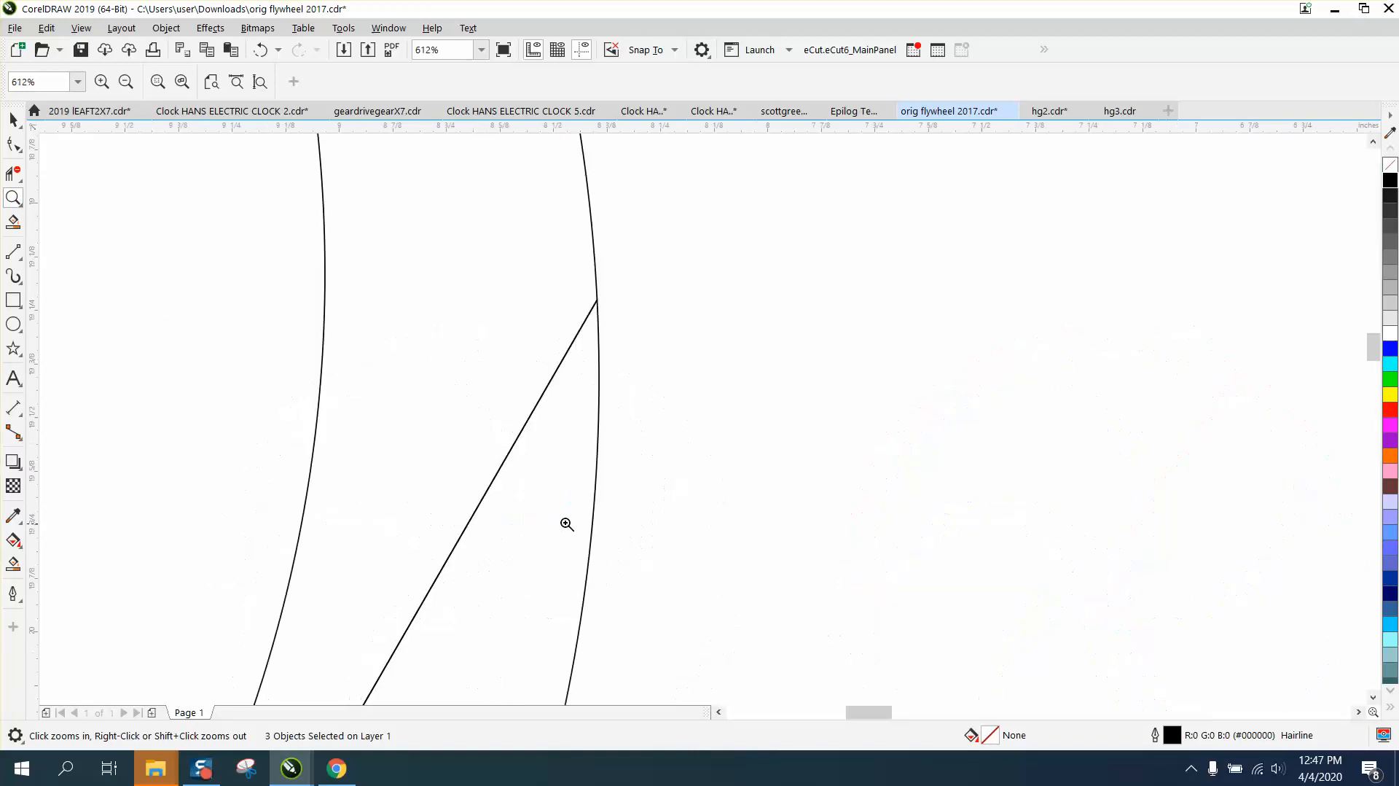
click(14, 324)
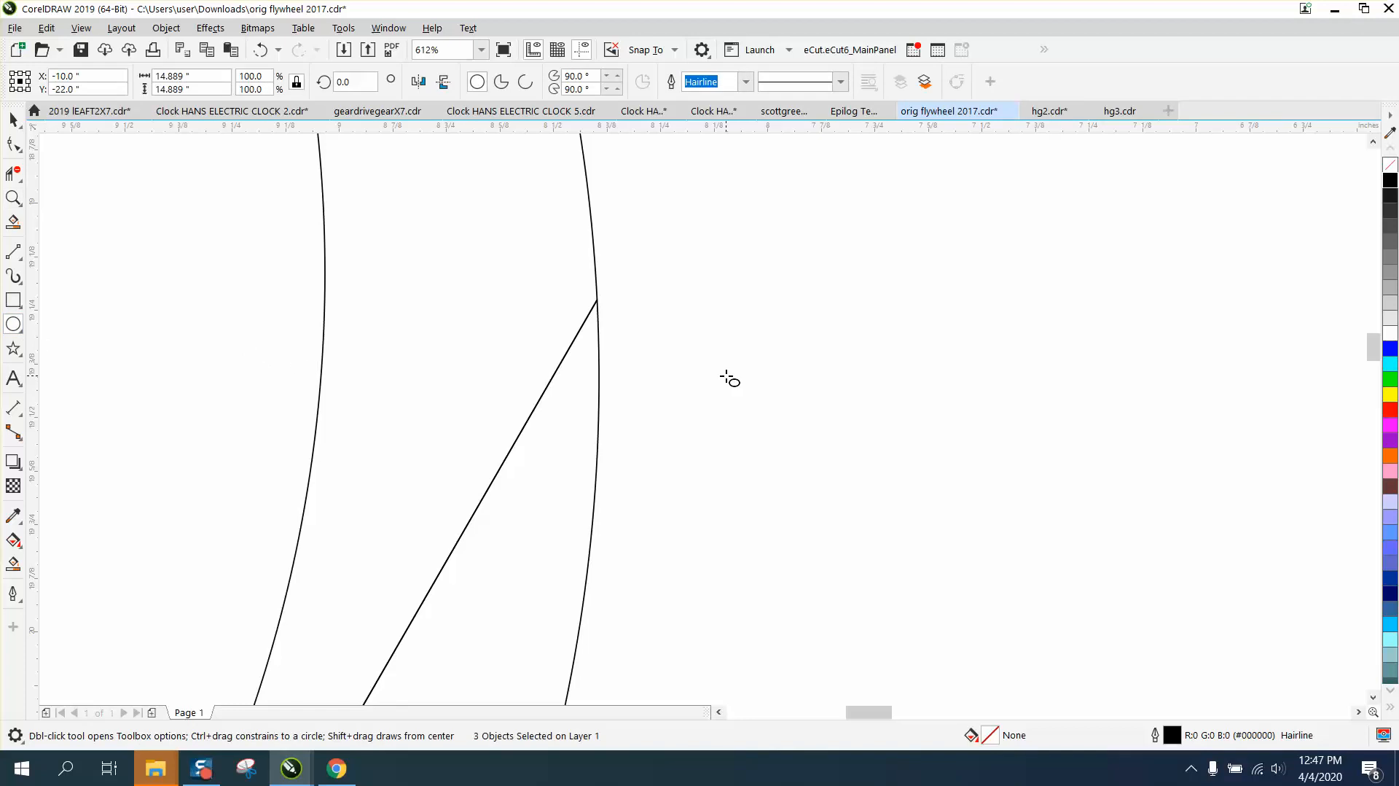
mouse_move(727, 376)
mouse_down()
mouse_move(693, 420)
mouse_move(472, 525)
mouse_up()
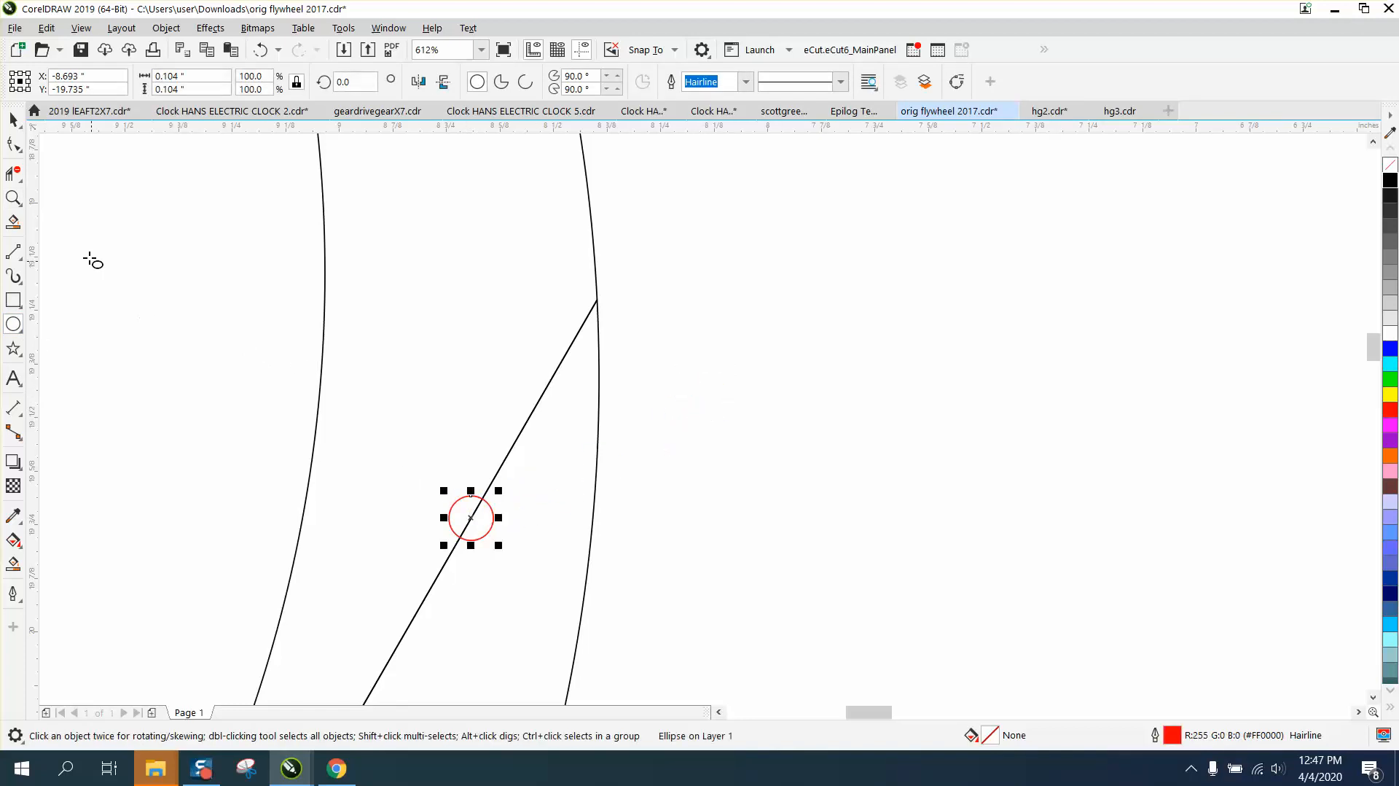
click(13, 172)
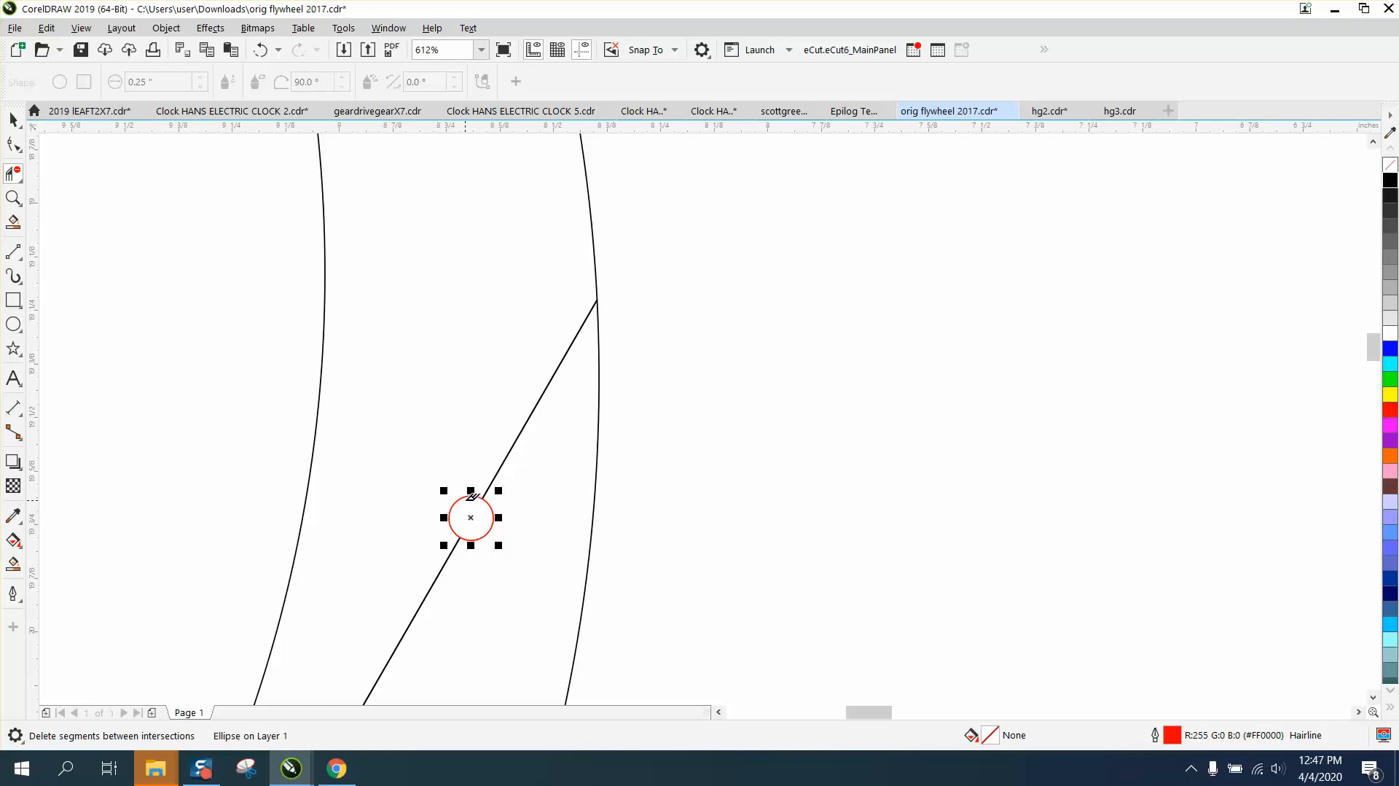
click(472, 496)
- Smart-fill each third of the black-outlined flywheel copy with black and move each filled piece 18 inches up
scroll(585, 500, down, 5)
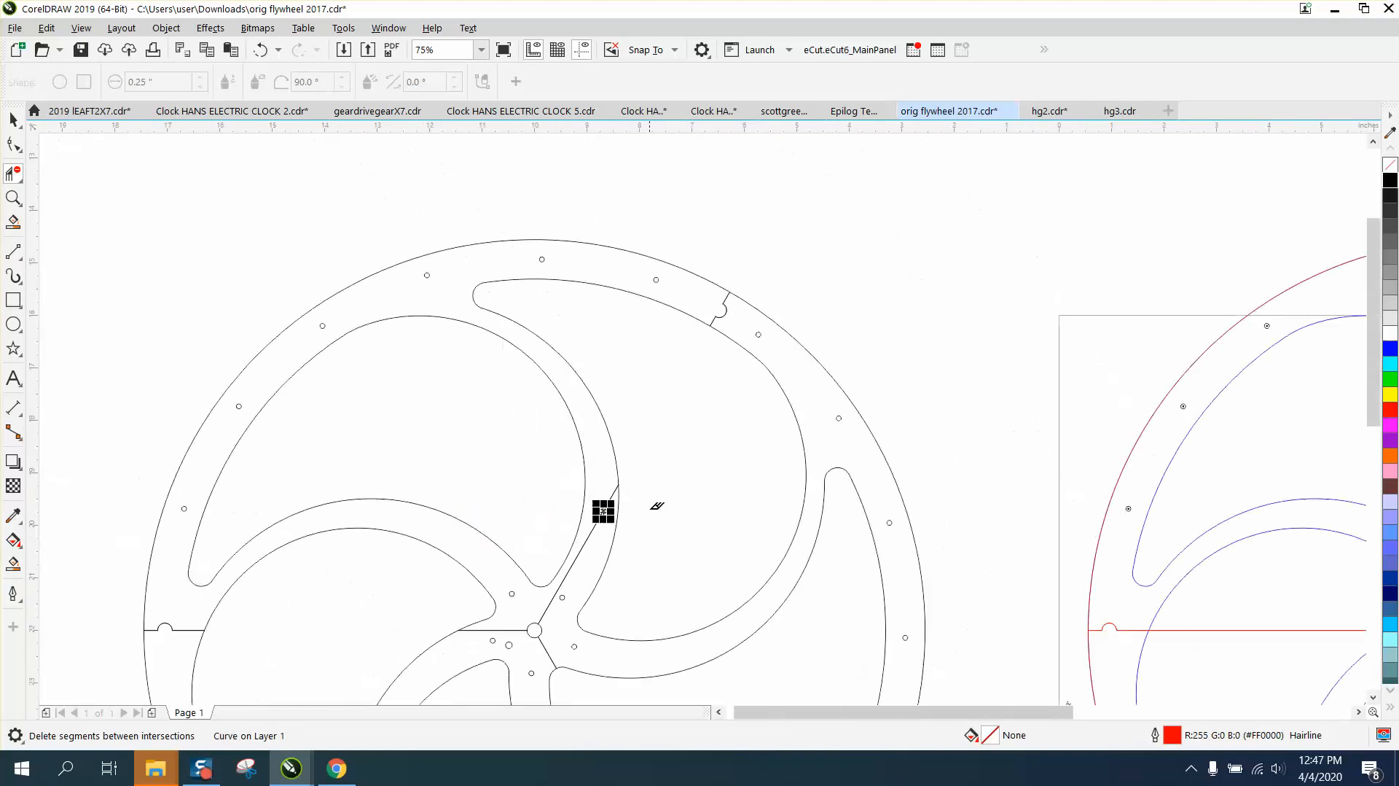
scroll(237, 433, down, 2)
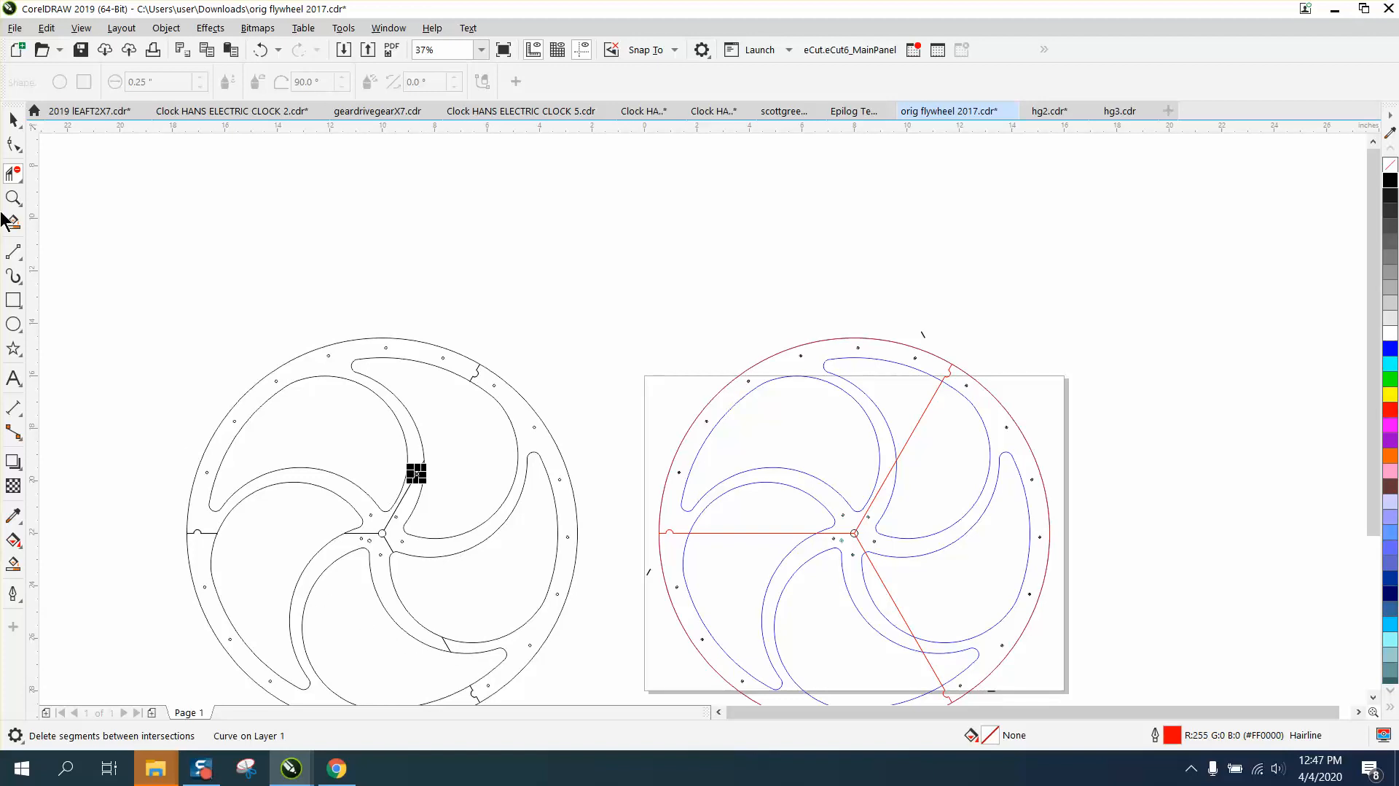
click(13, 118)
scroll(544, 346, down, 2)
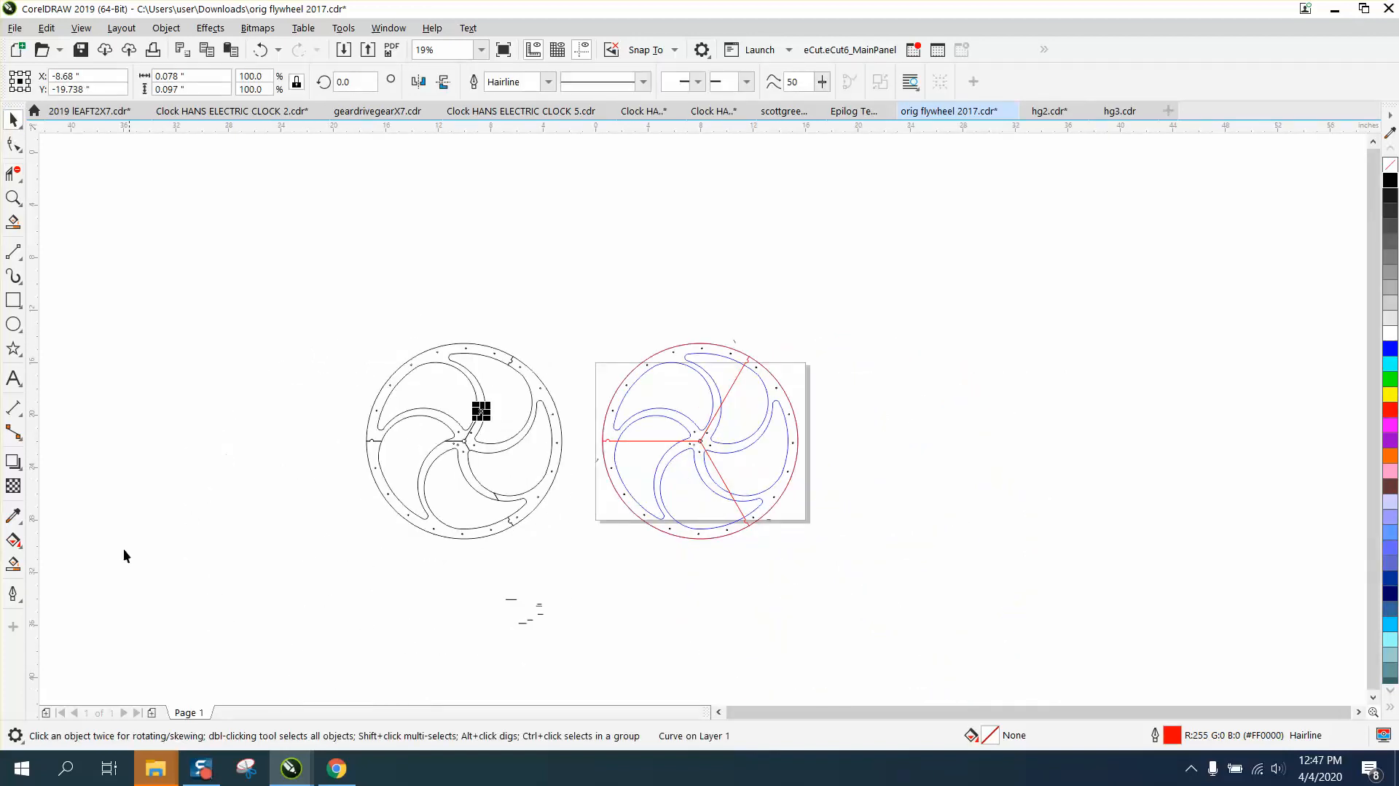
click(13, 561)
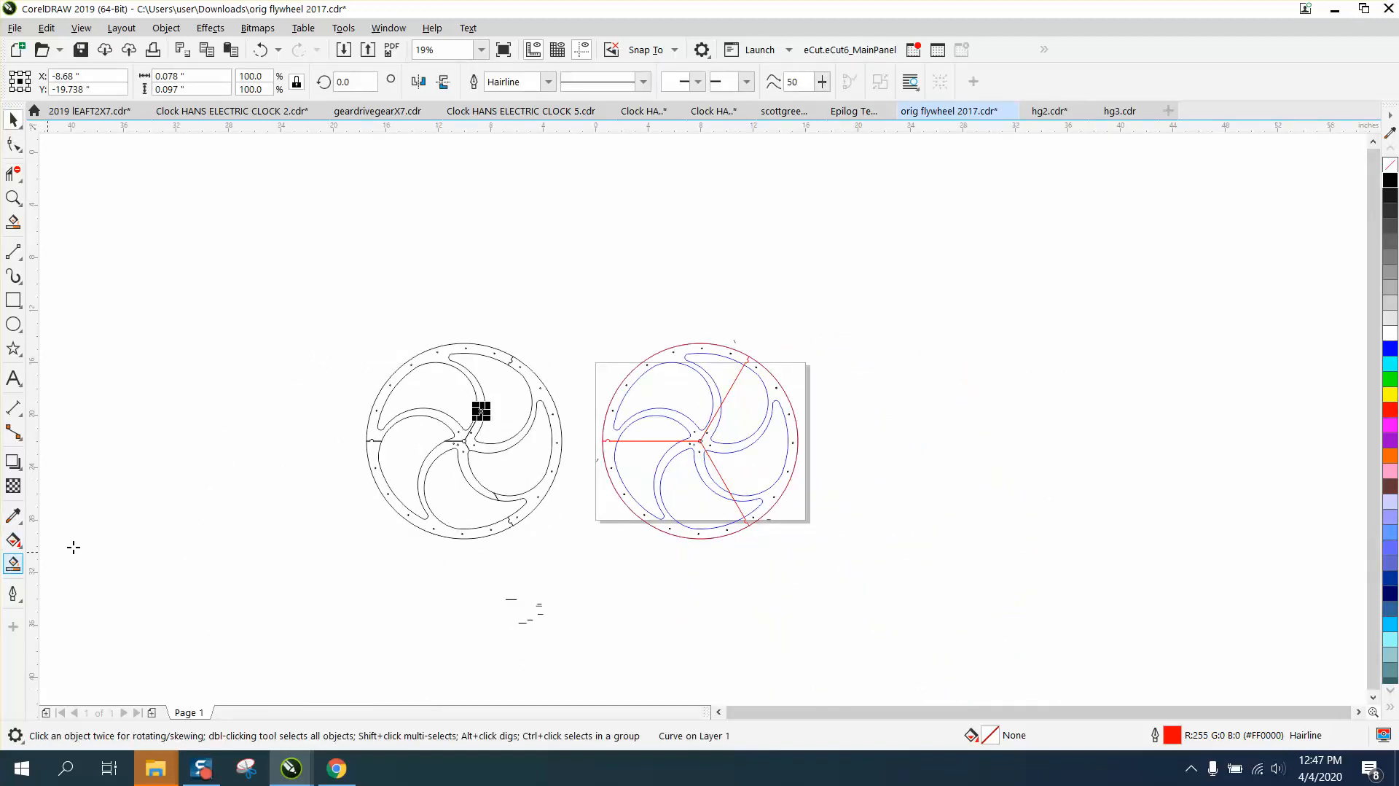
click(431, 357)
key(Up)
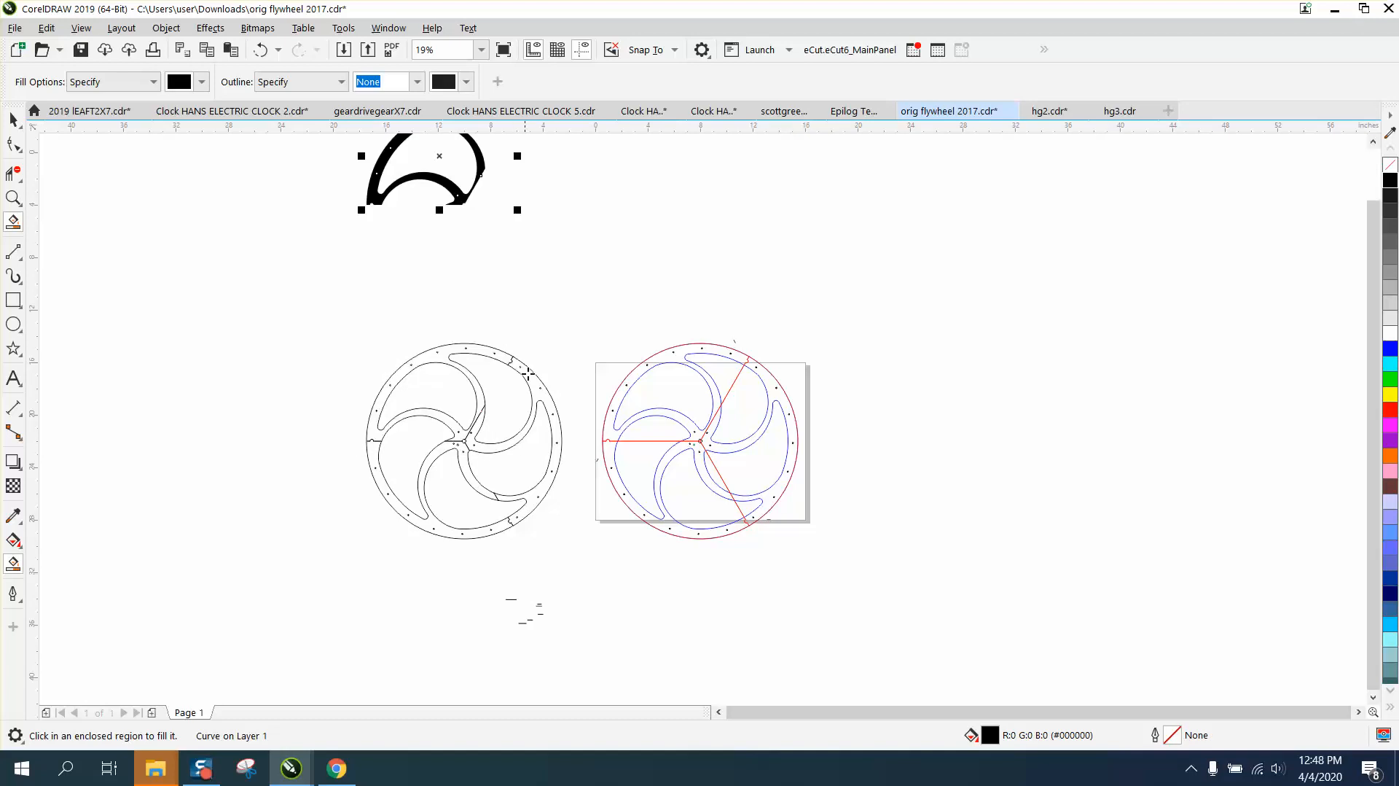
click(560, 414)
key(Up)
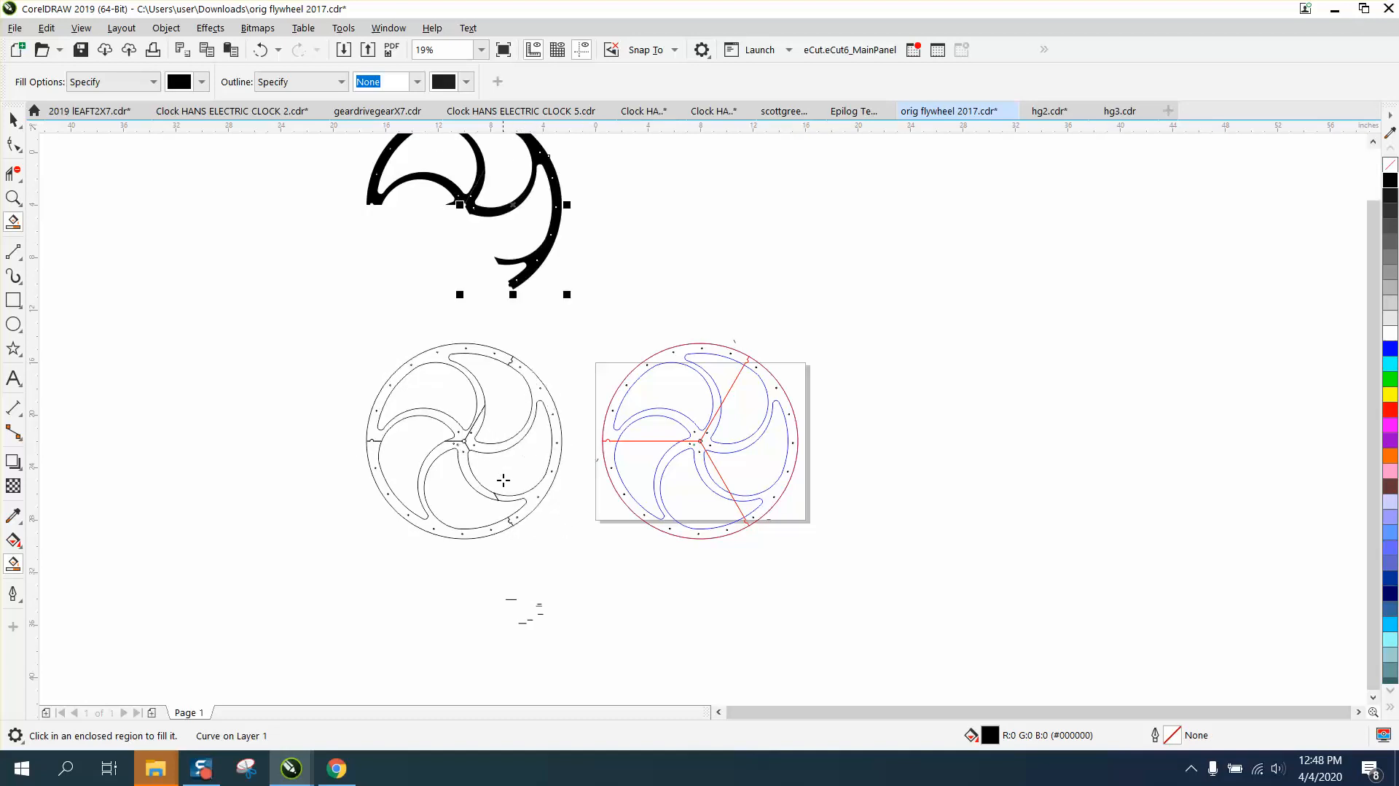
click(492, 526)
key(Up)
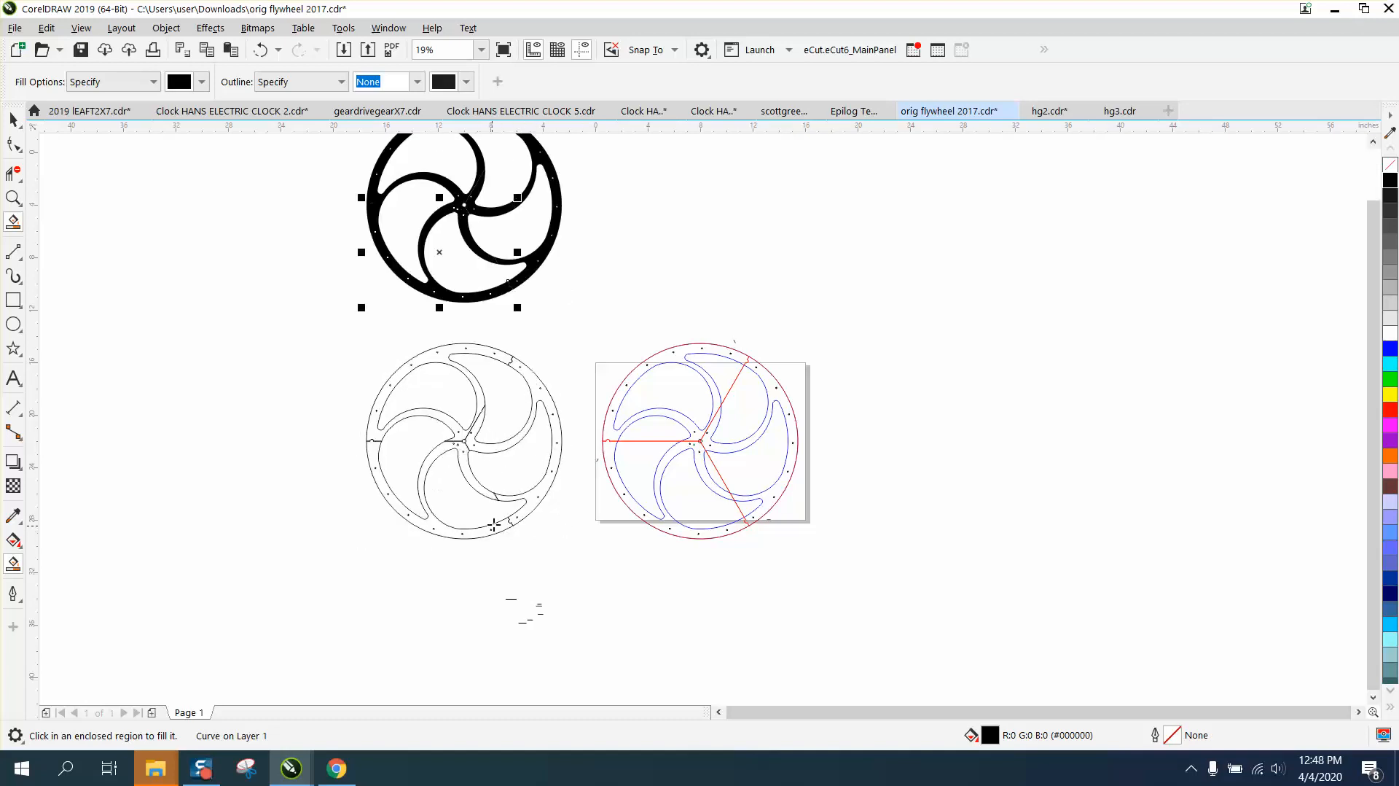
- Select the three black-filled sections, remove their fill and give them a red hairline outline
click(13, 197)
right_click(404, 238)
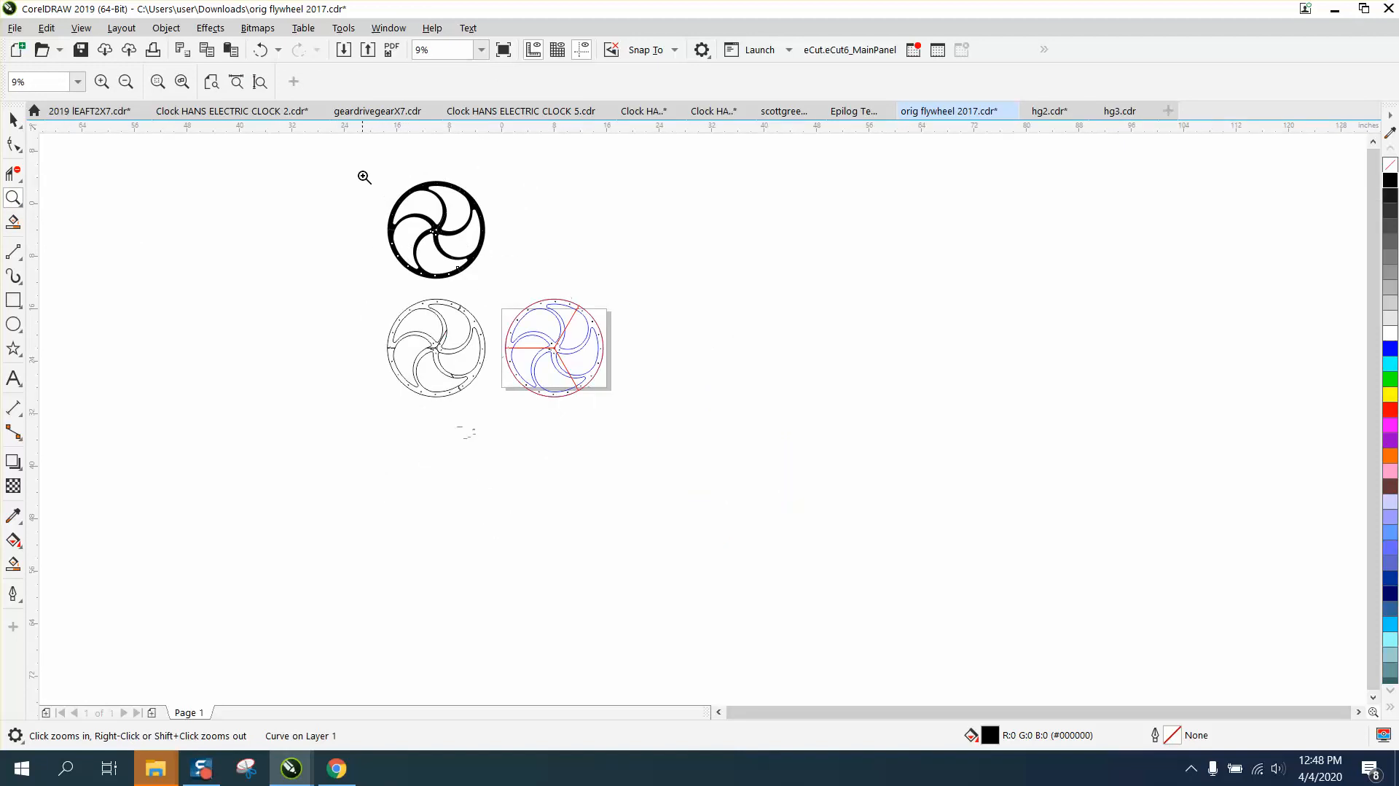
drag(362, 175, 551, 299)
click(13, 121)
scroll(286, 190, down, 4)
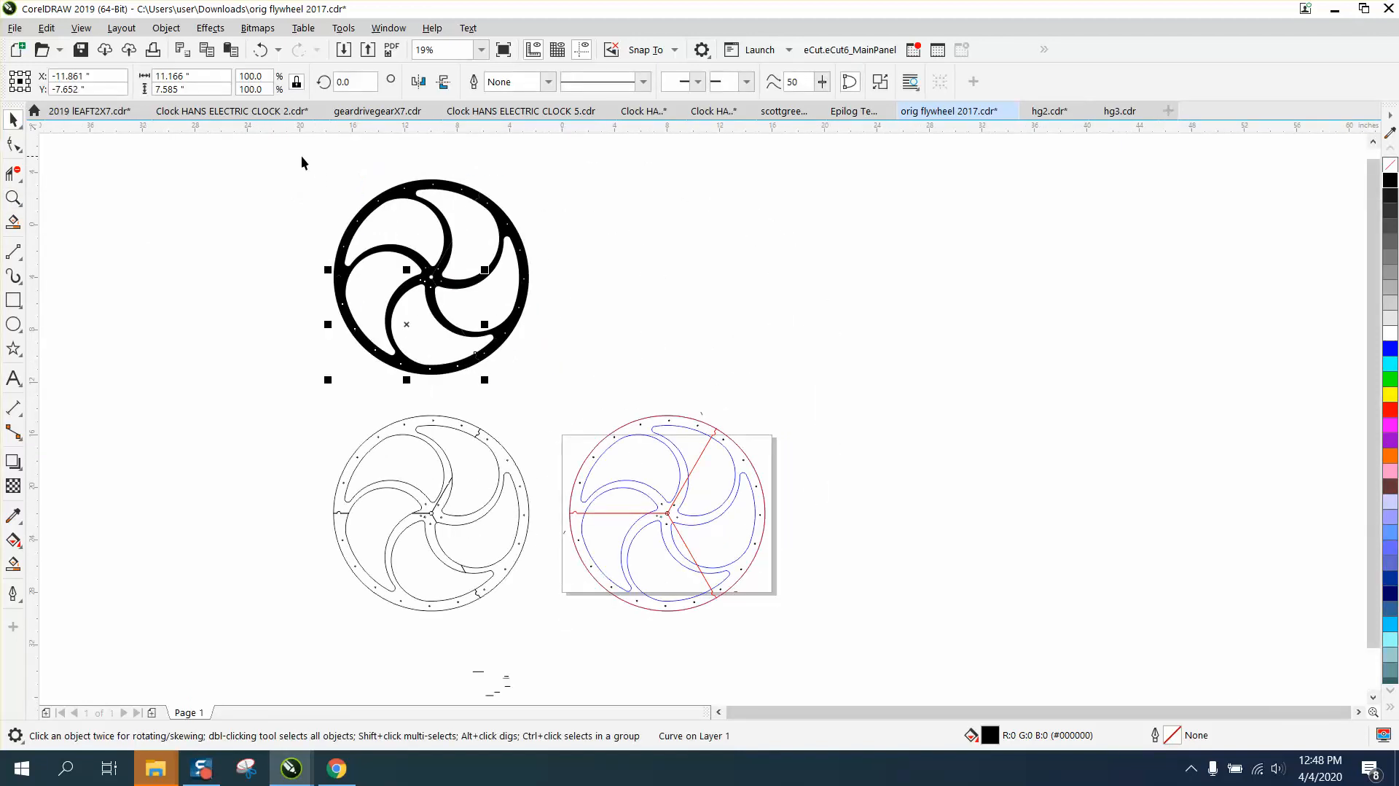
drag(300, 156, 680, 367)
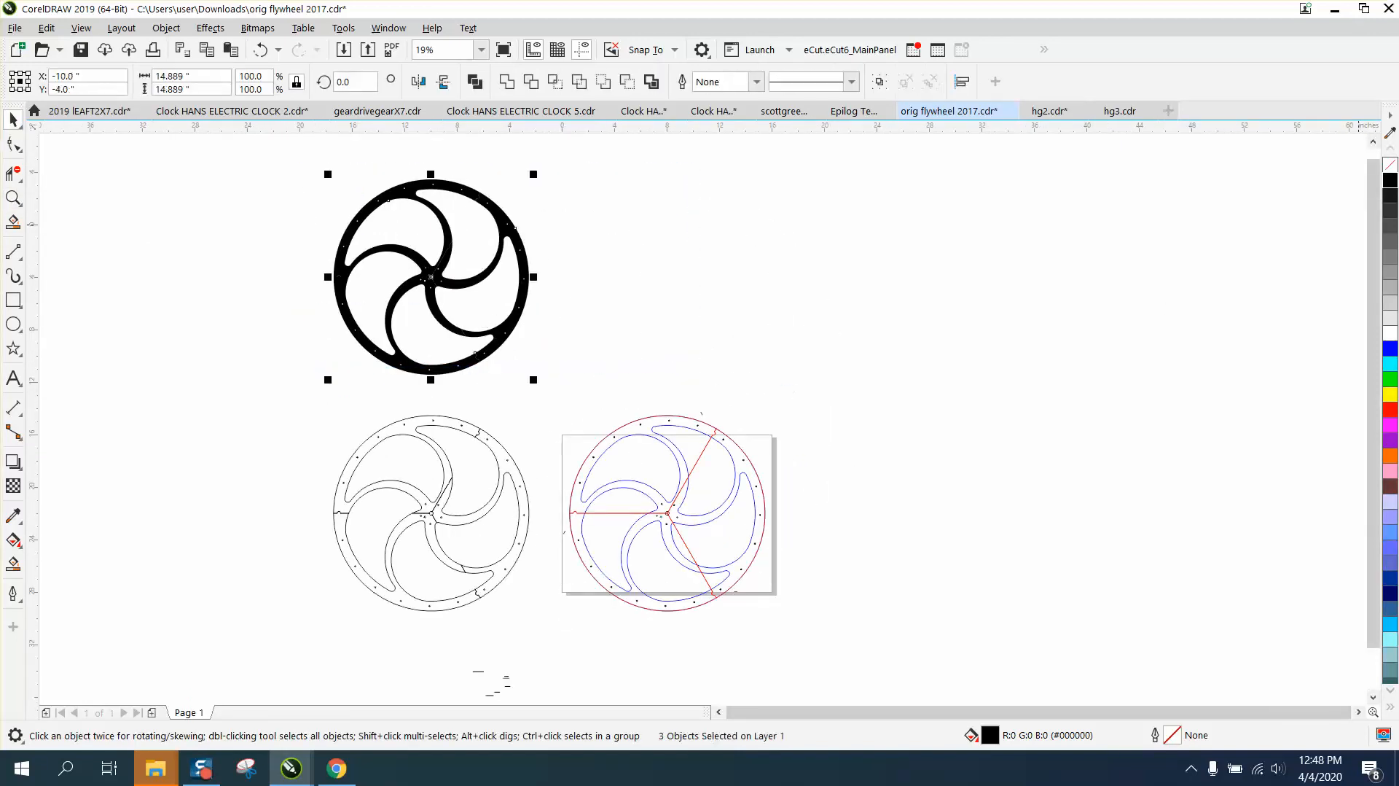
click(1390, 165)
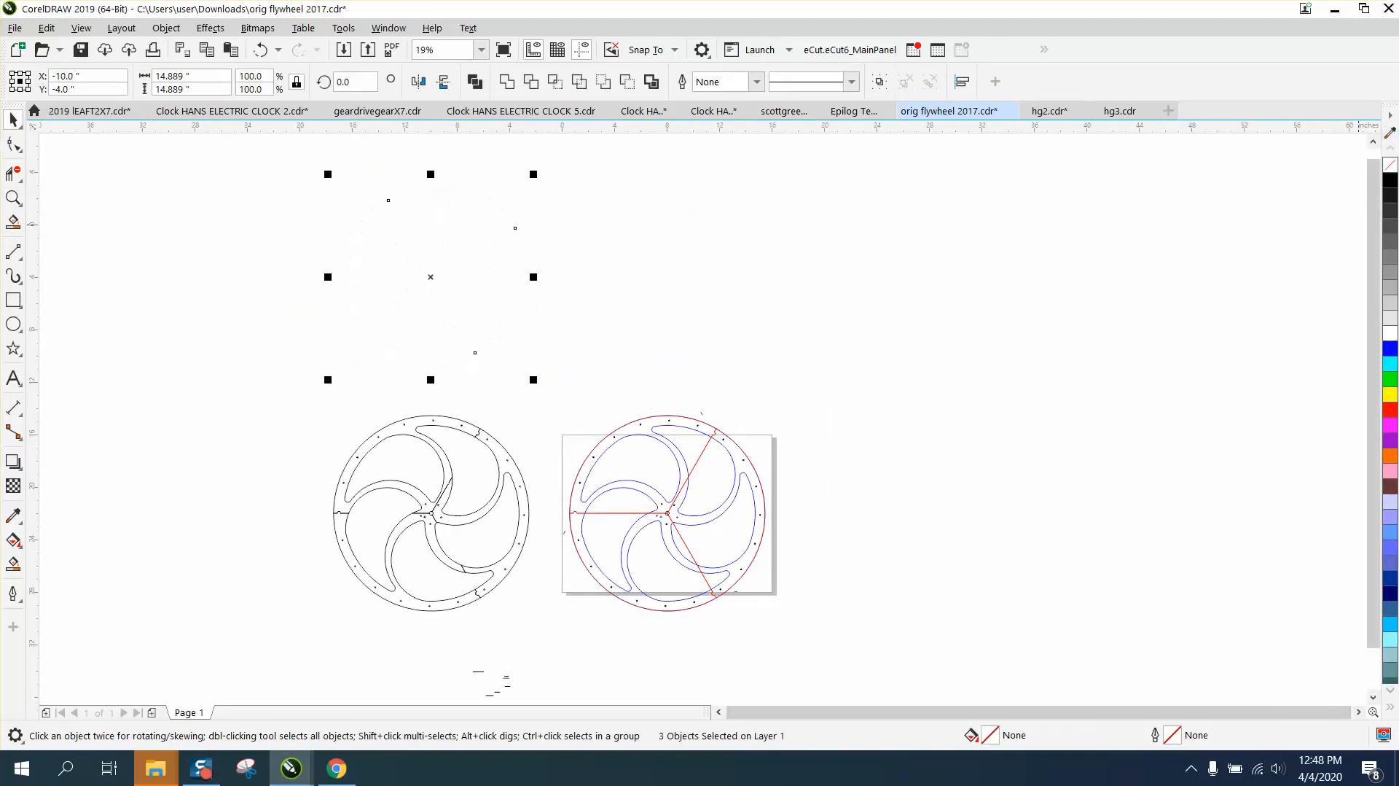
right_click(1390, 409)
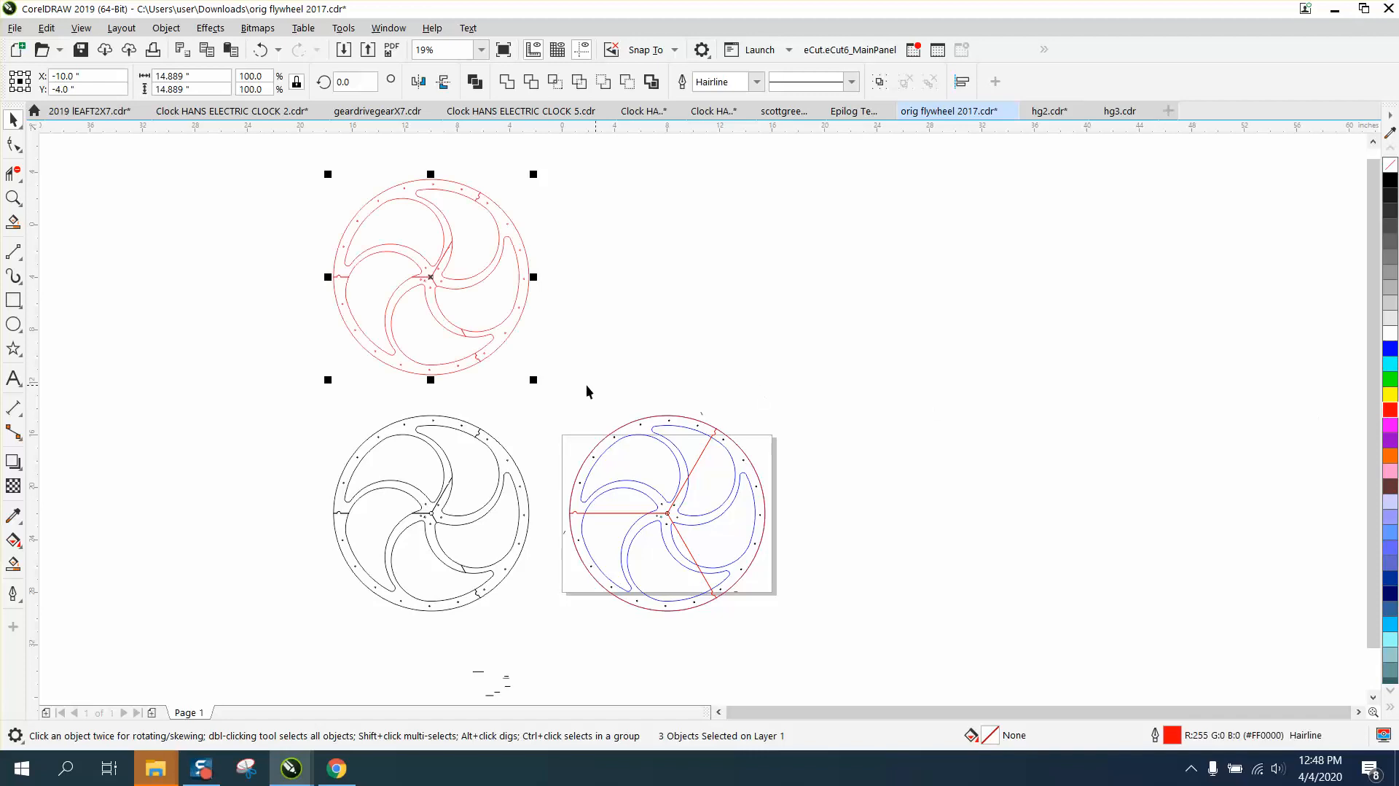
- Examine the small tab on the red flywheel's upper spoke and the cut lines around its hub
click(13, 197)
drag(428, 235, 480, 262)
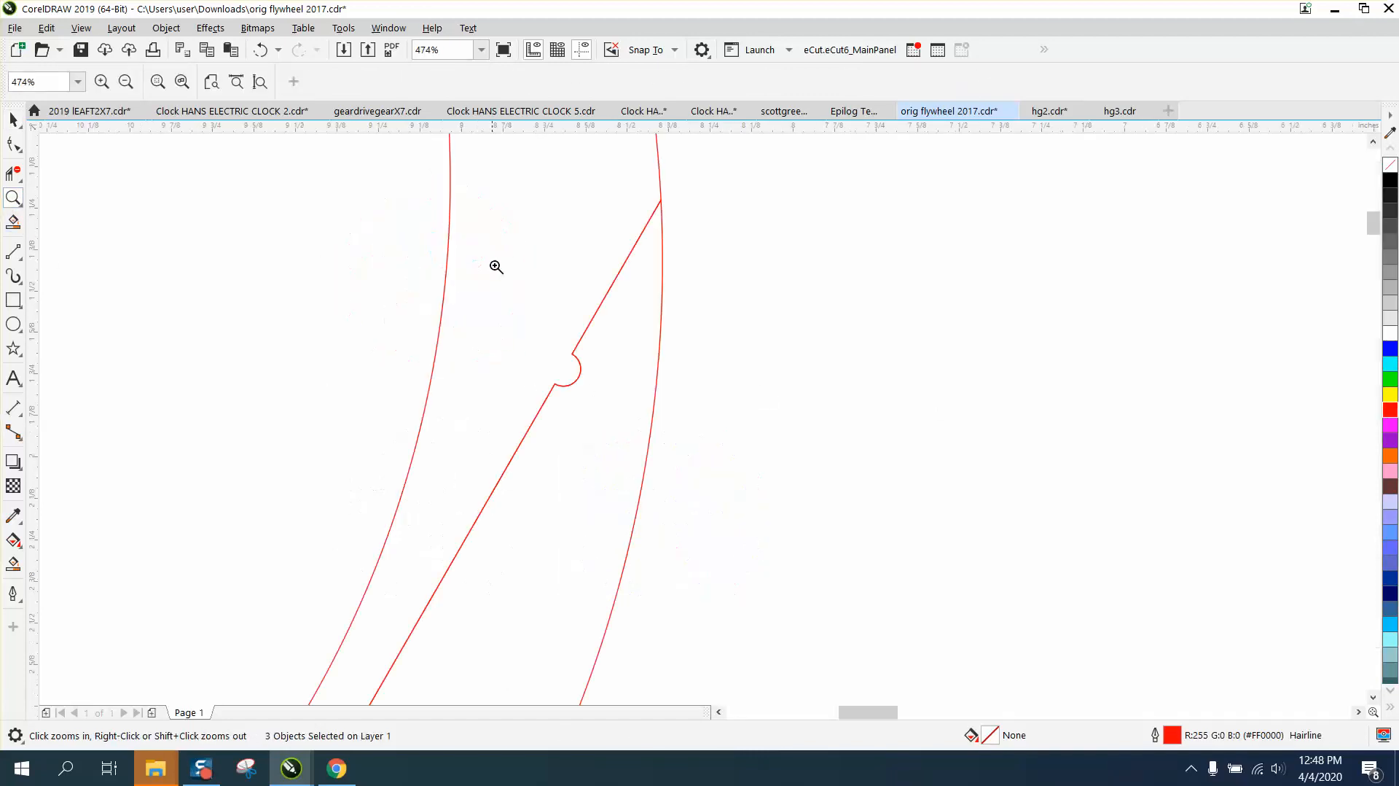
right_click(576, 364)
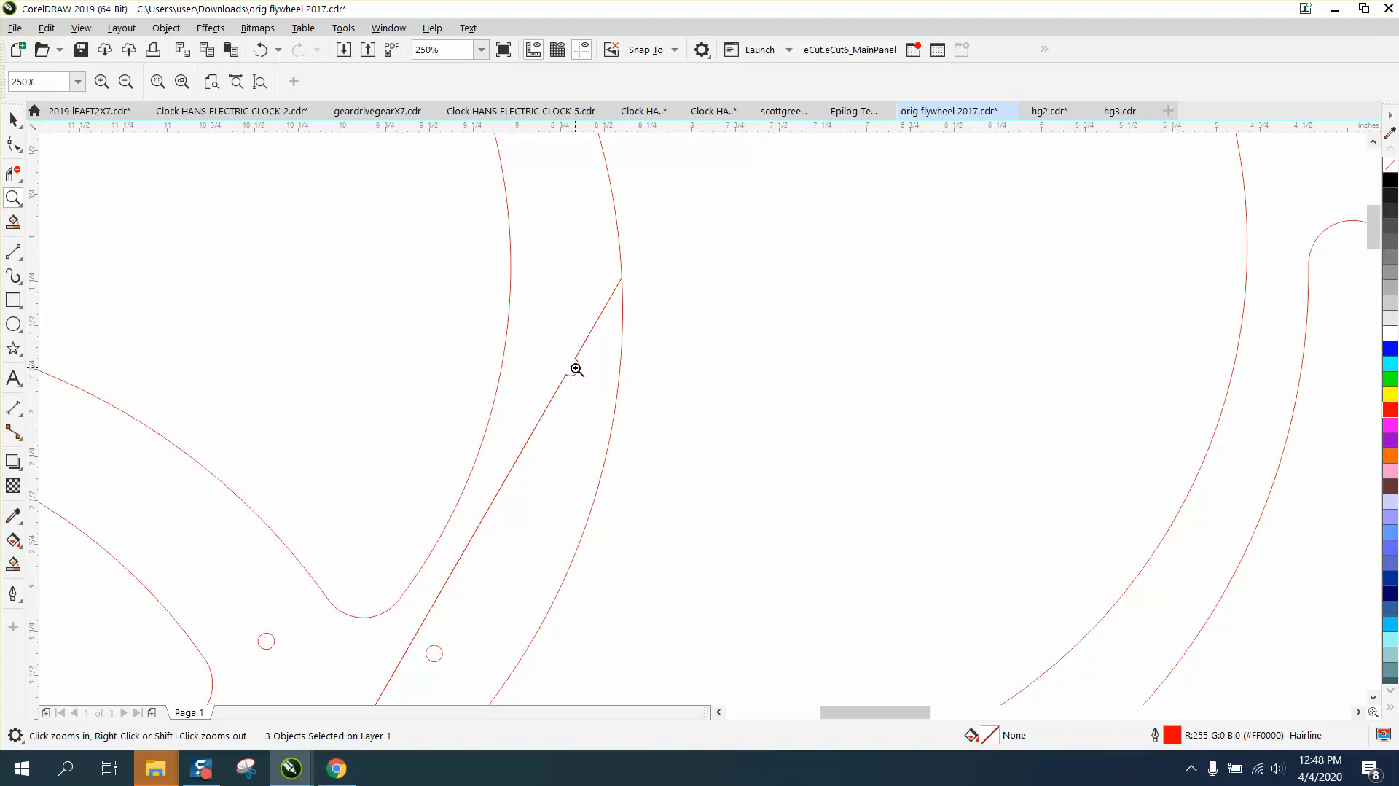
right_click(574, 368)
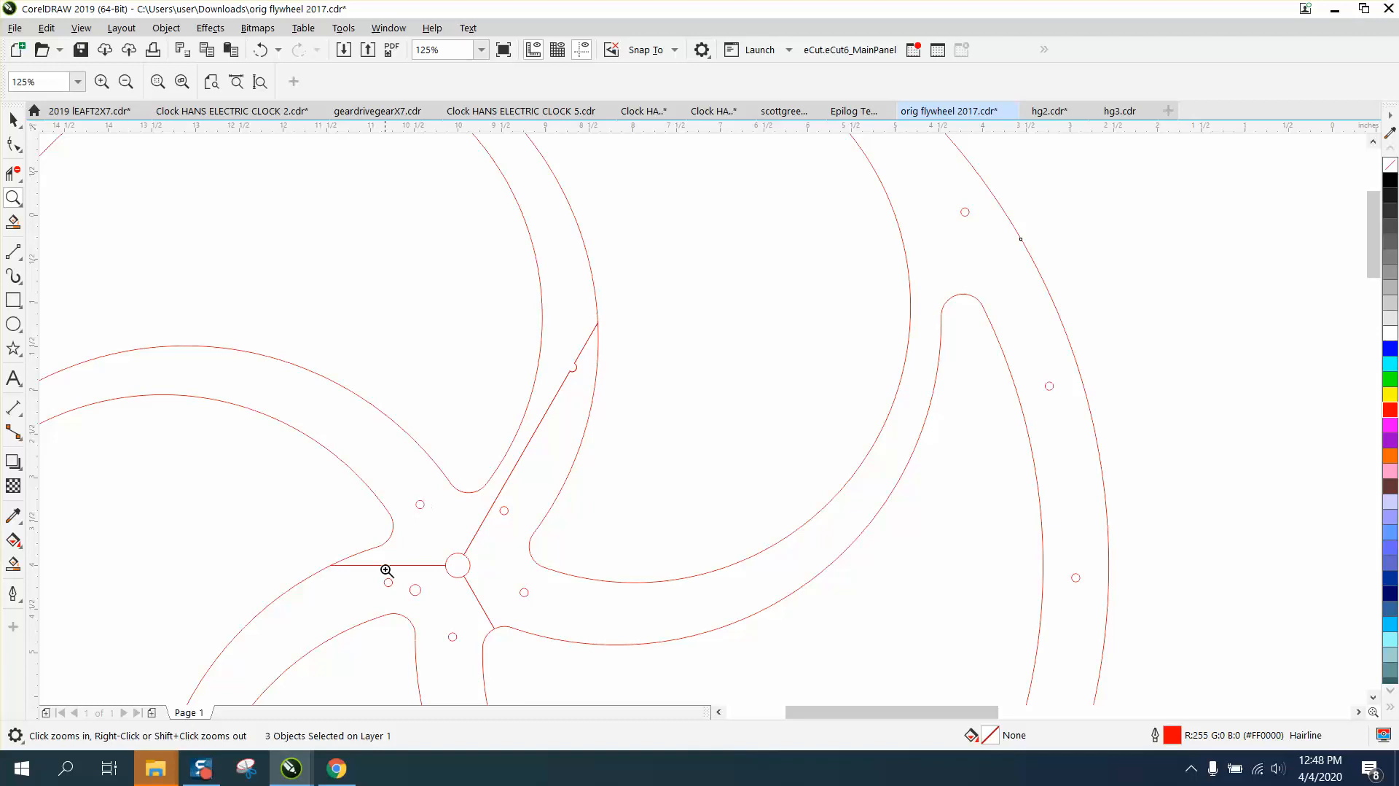
right_click(401, 473)
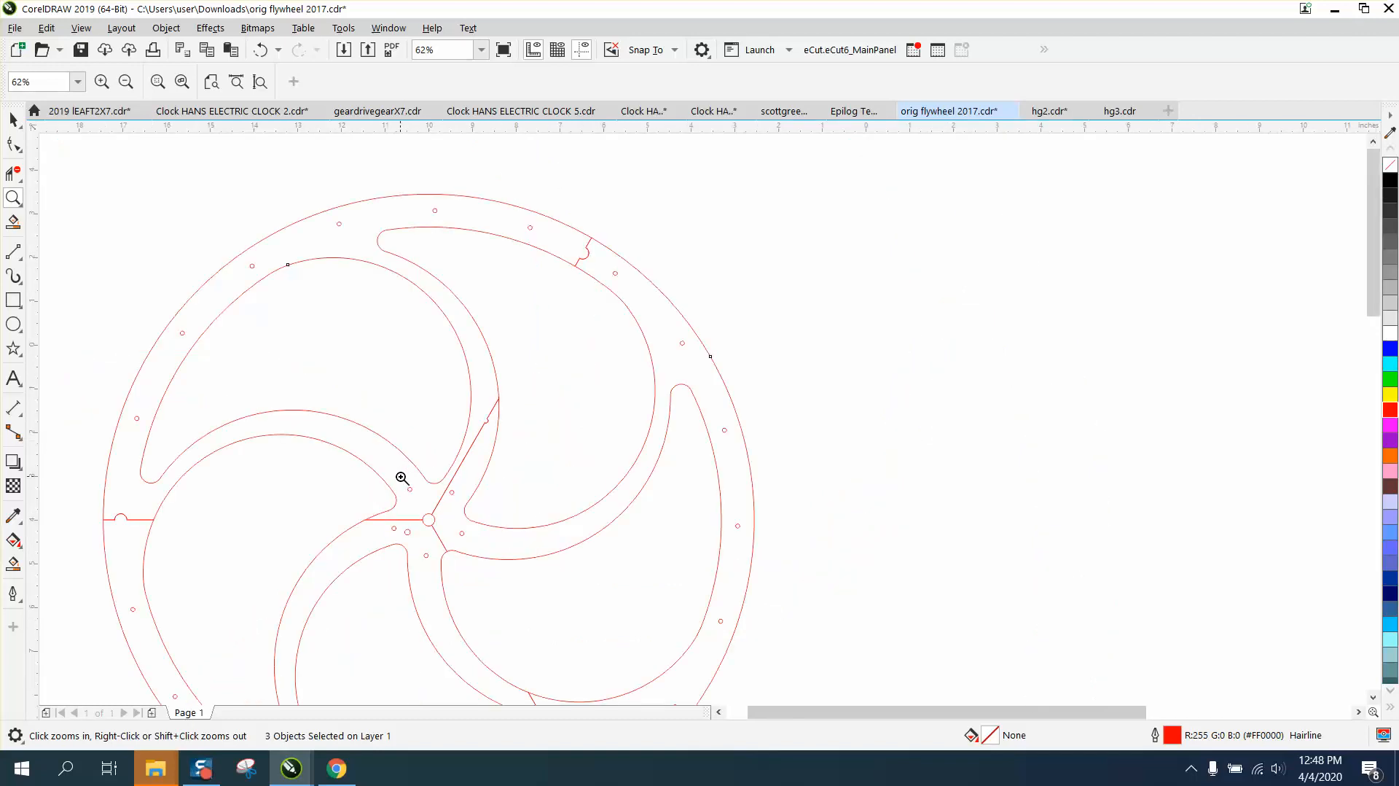
right_click(399, 477)
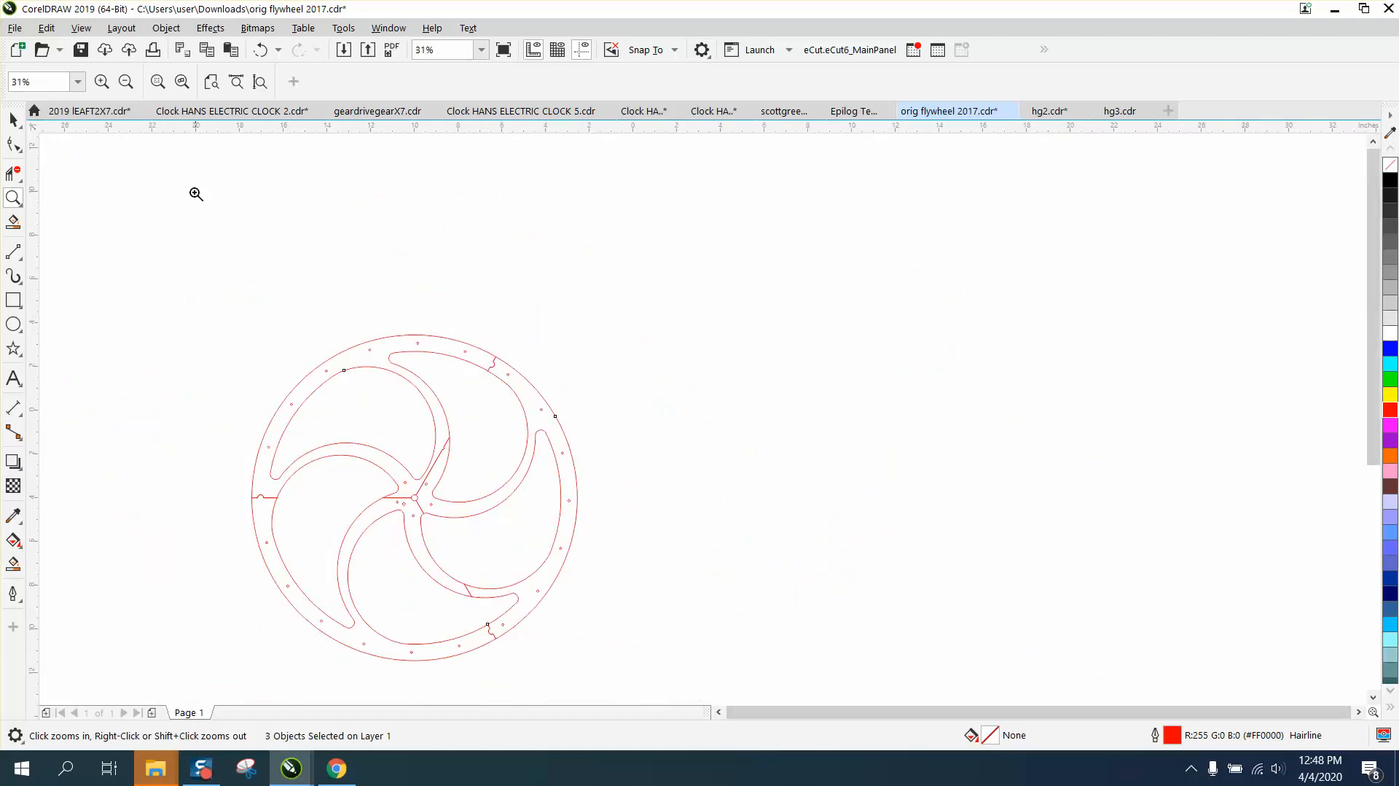
- Pull the red flywheel apart by moving its upper-left section up and left and its right section outward to the right
click(14, 121)
click(382, 352)
drag(382, 352, 318, 262)
drag(559, 412, 694, 355)
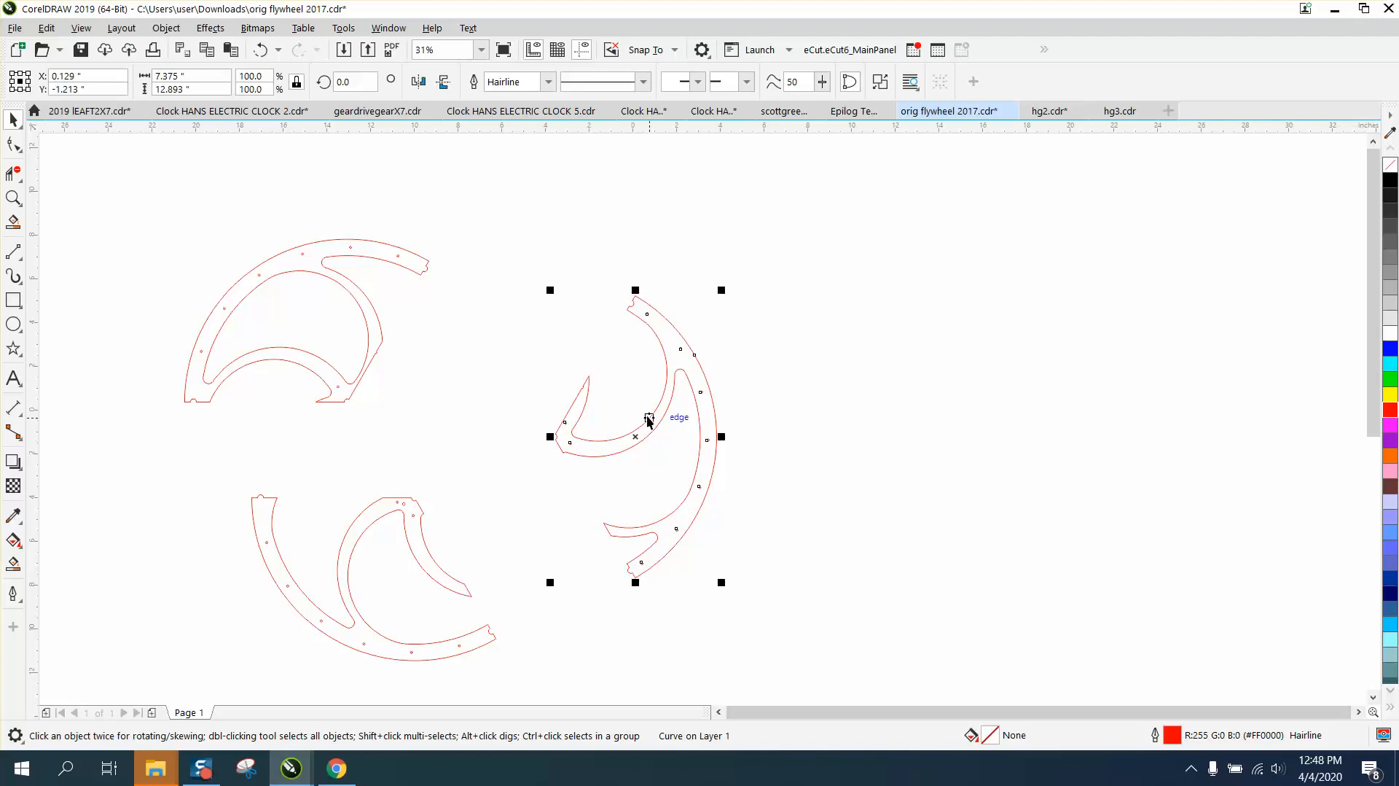
- Move the original flywheel with its guide lines off the page and place the red right-hand section on the page
scroll(627, 398, down, 2)
scroll(717, 507, down, 1)
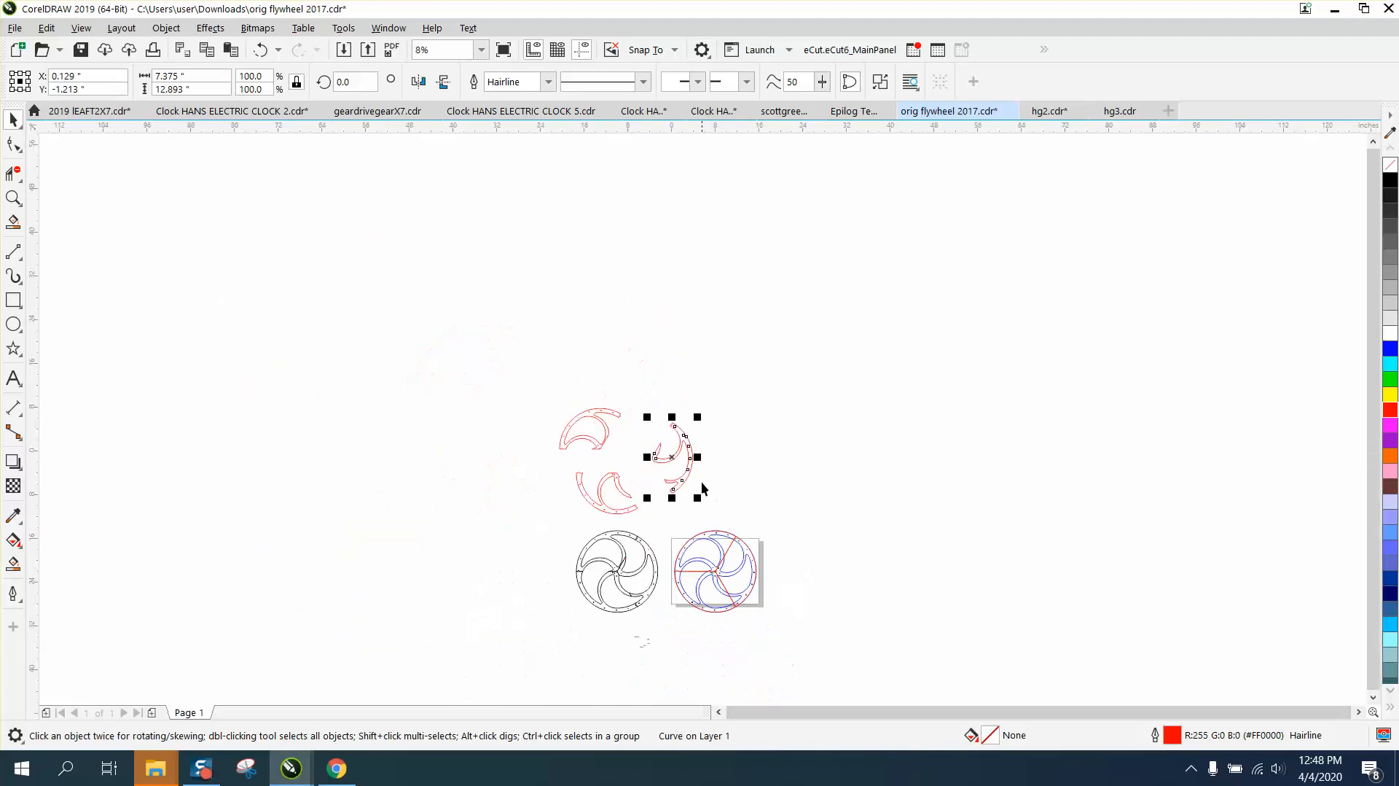
drag(666, 522, 810, 627)
drag(740, 562, 875, 392)
drag(690, 457, 711, 573)
key(z)
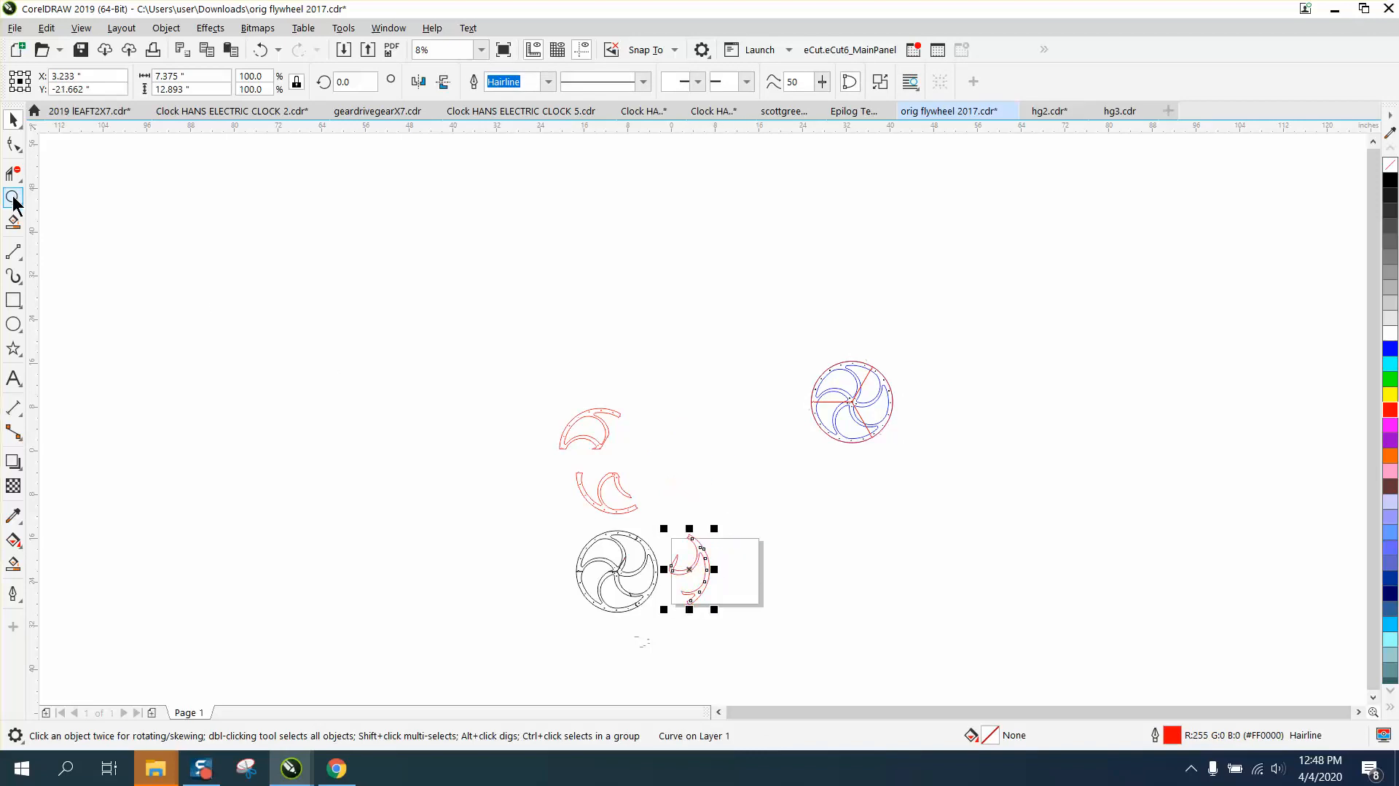
- Rotate the red flywheel section on the page about 28.4 degrees counterclockwise and position it inside the page's left side
drag(647, 530, 809, 629)
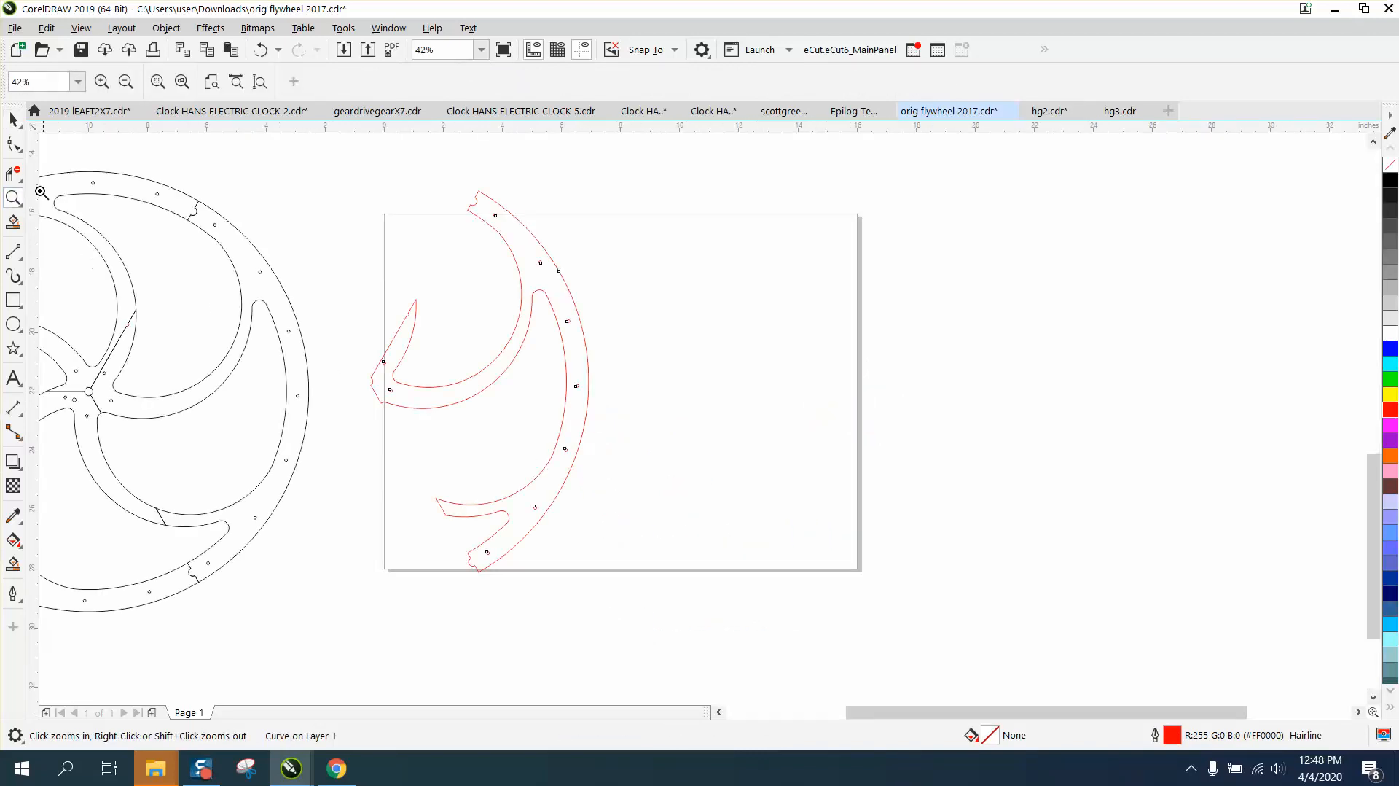
click(17, 123)
click(509, 291)
click(540, 287)
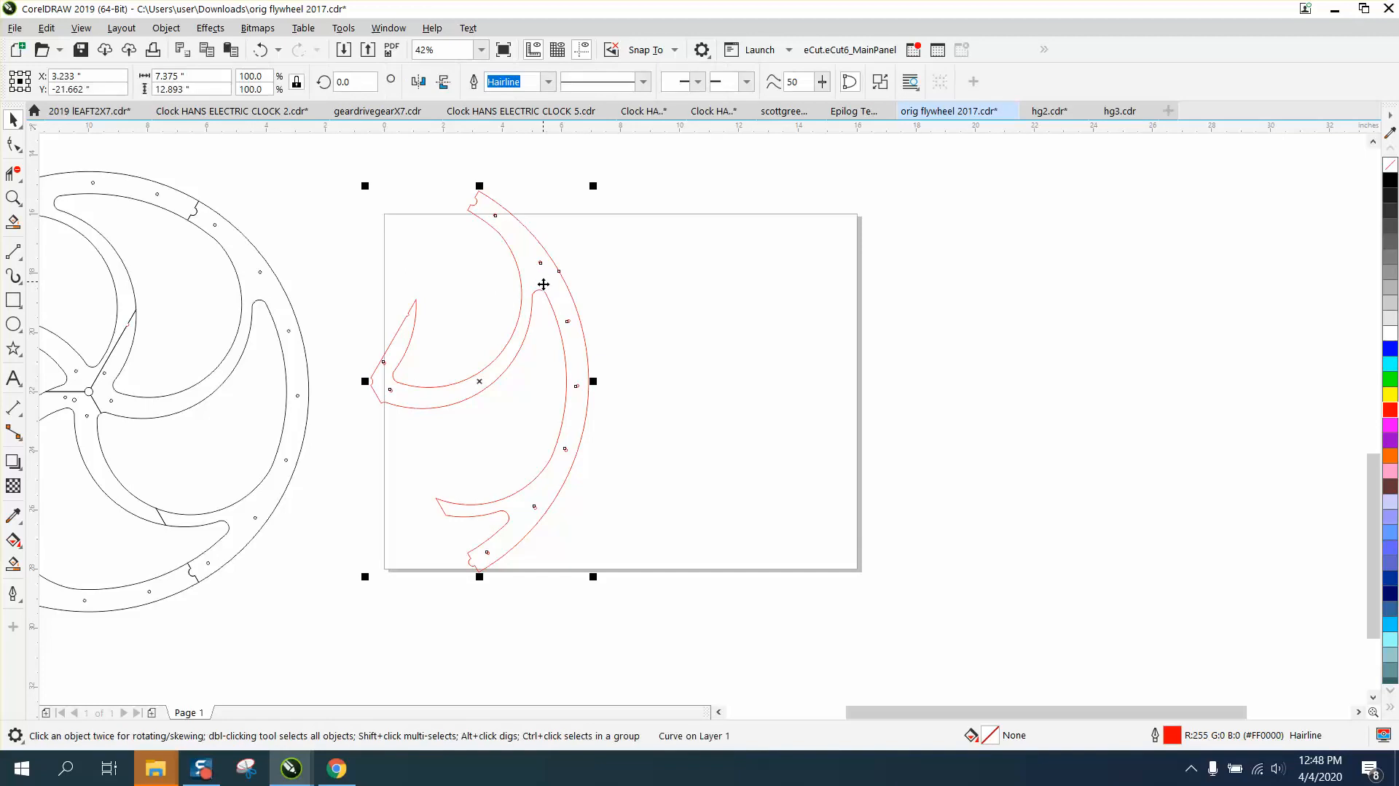
click(511, 325)
drag(556, 285, 557, 284)
click(557, 300)
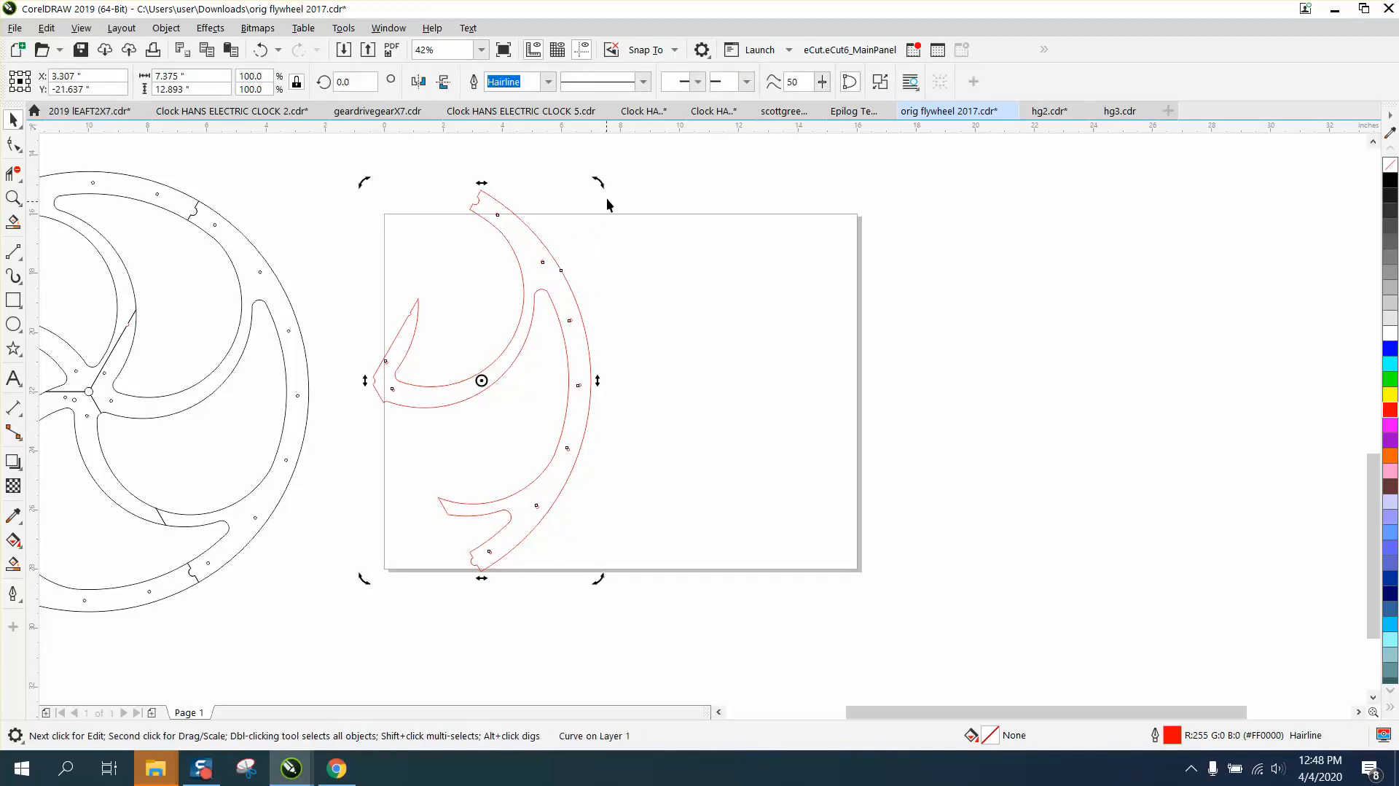
drag(599, 181, 491, 151)
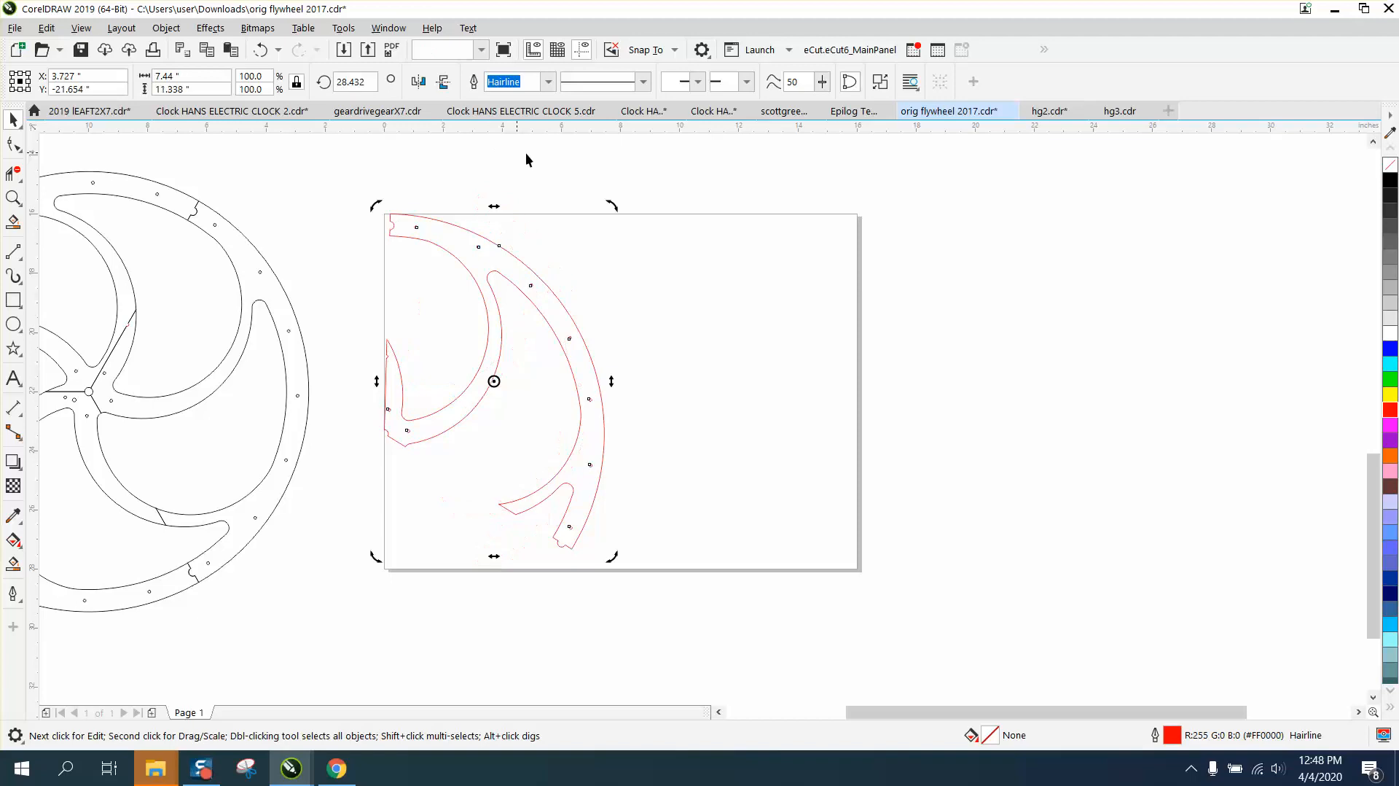
click(544, 226)
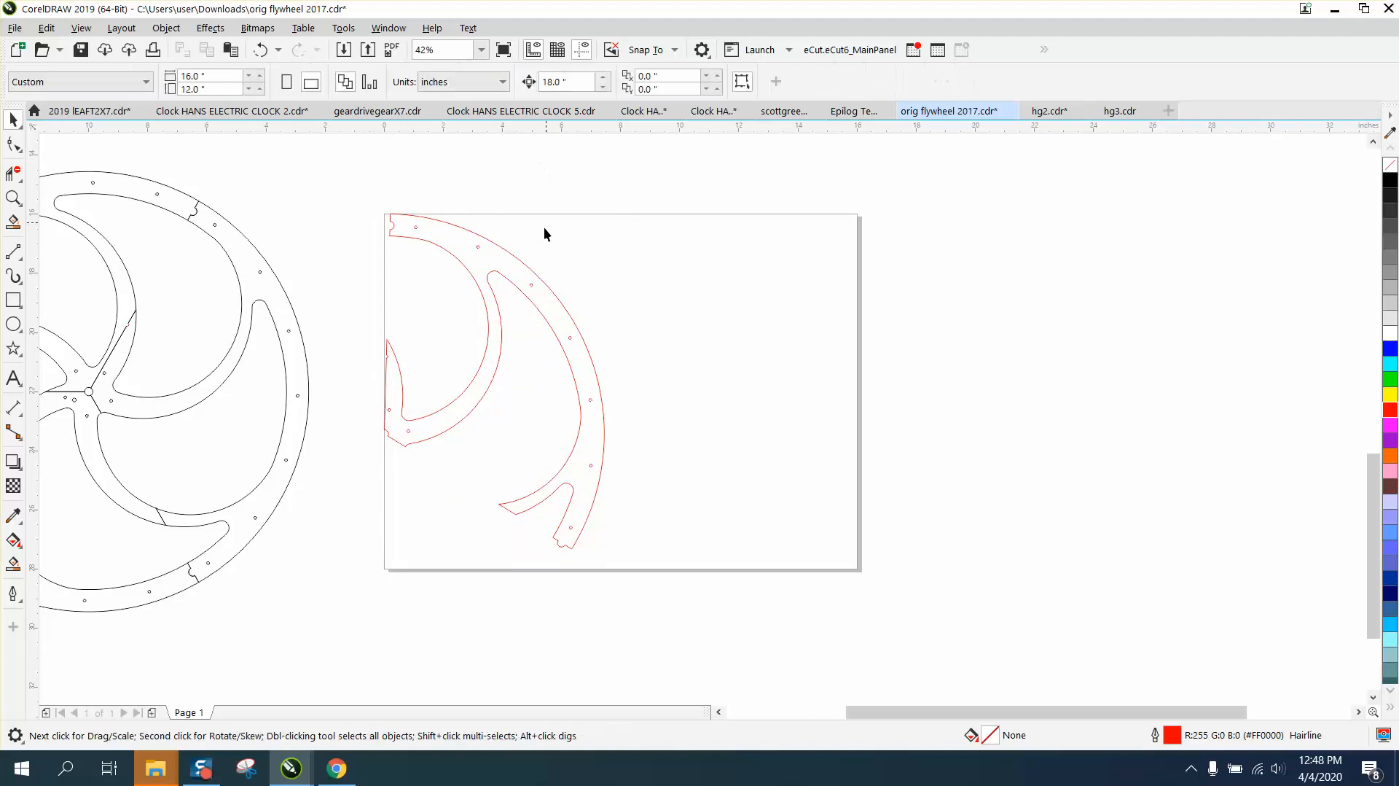
click(529, 267)
- Place the lower-left red flywheel section on the page beside the first and rotate it clockwise to about 325.9 degrees
scroll(580, 275, down, 2)
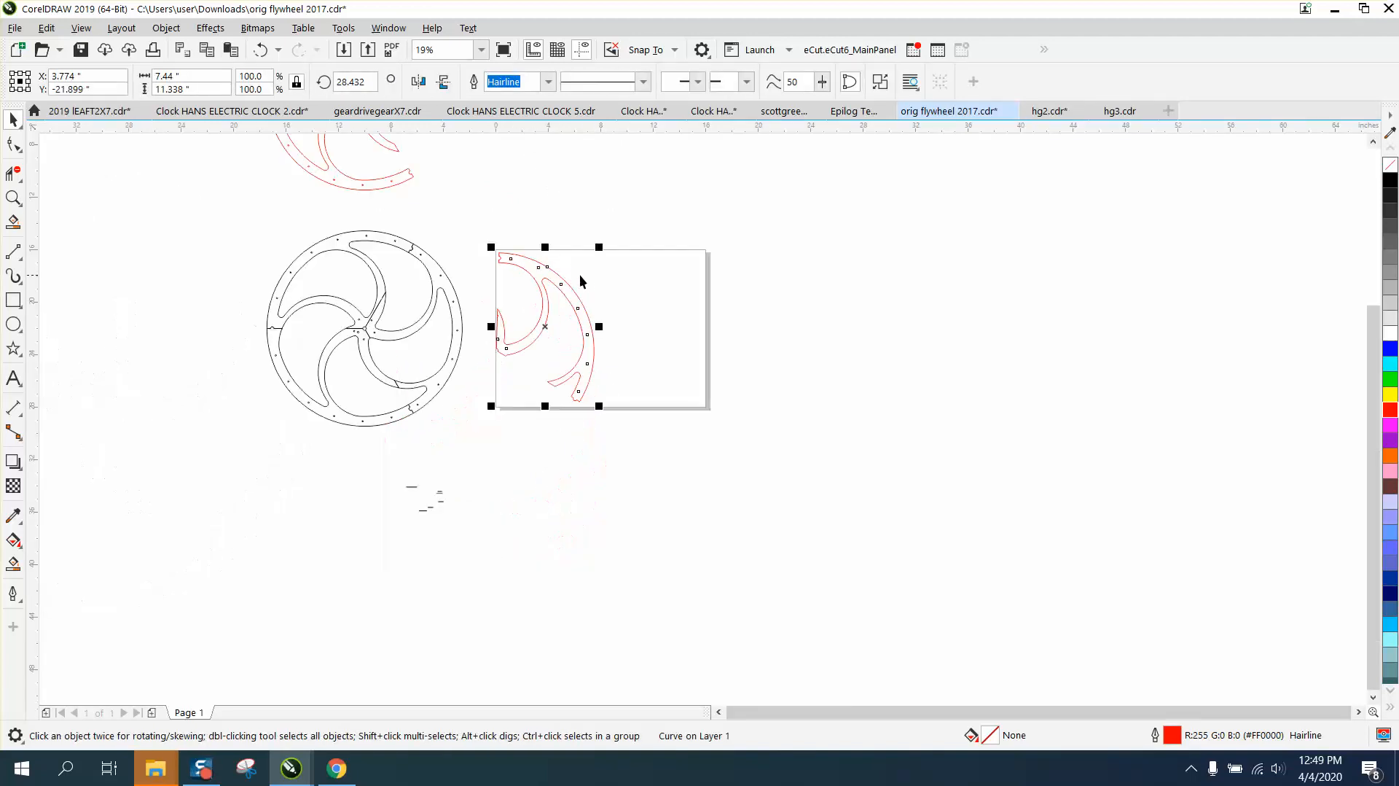
drag(397, 189, 704, 356)
click(704, 356)
drag(733, 270, 683, 315)
click(756, 290)
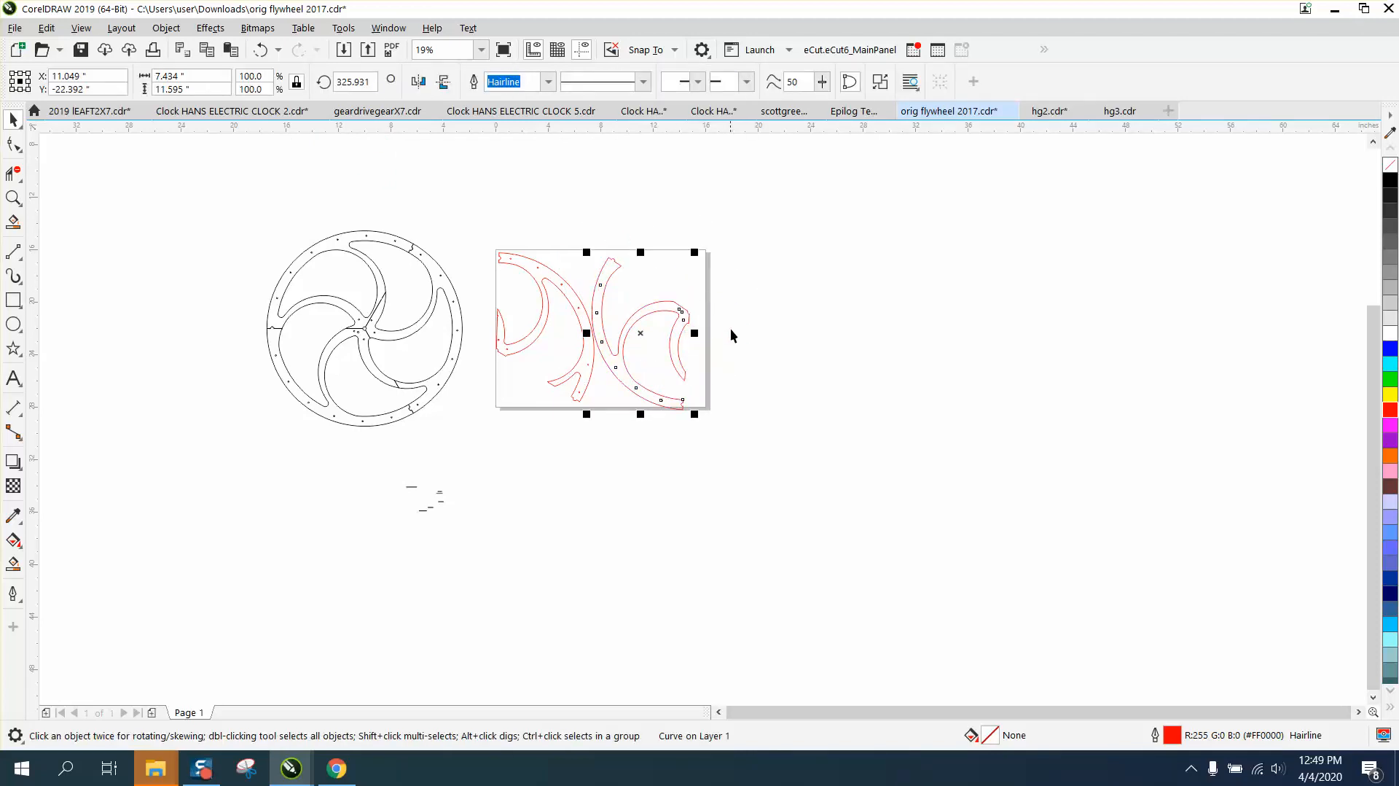
- Move the second red section up about 0.4 inch so its lower end fits inside the page's bottom edge
click(13, 197)
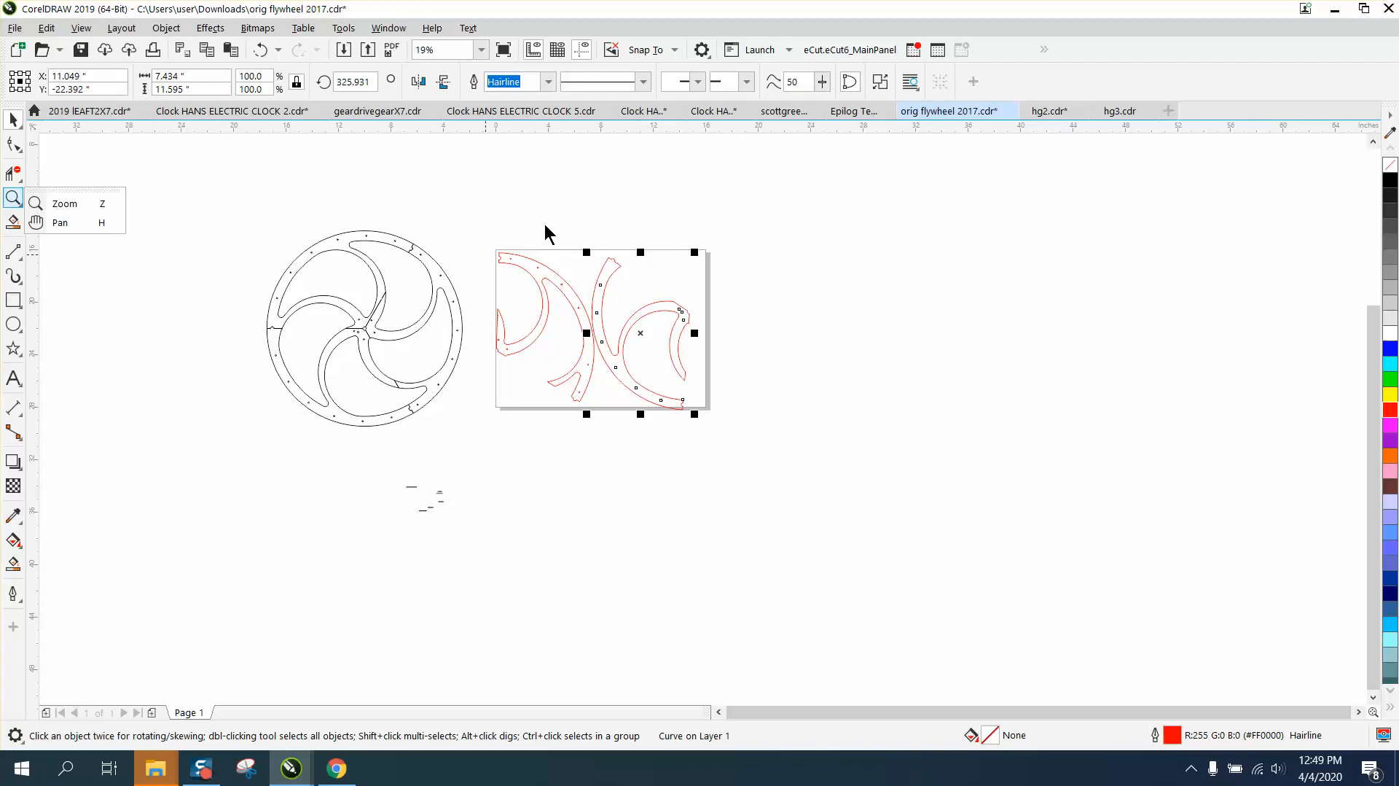
drag(537, 237, 756, 440)
key(space)
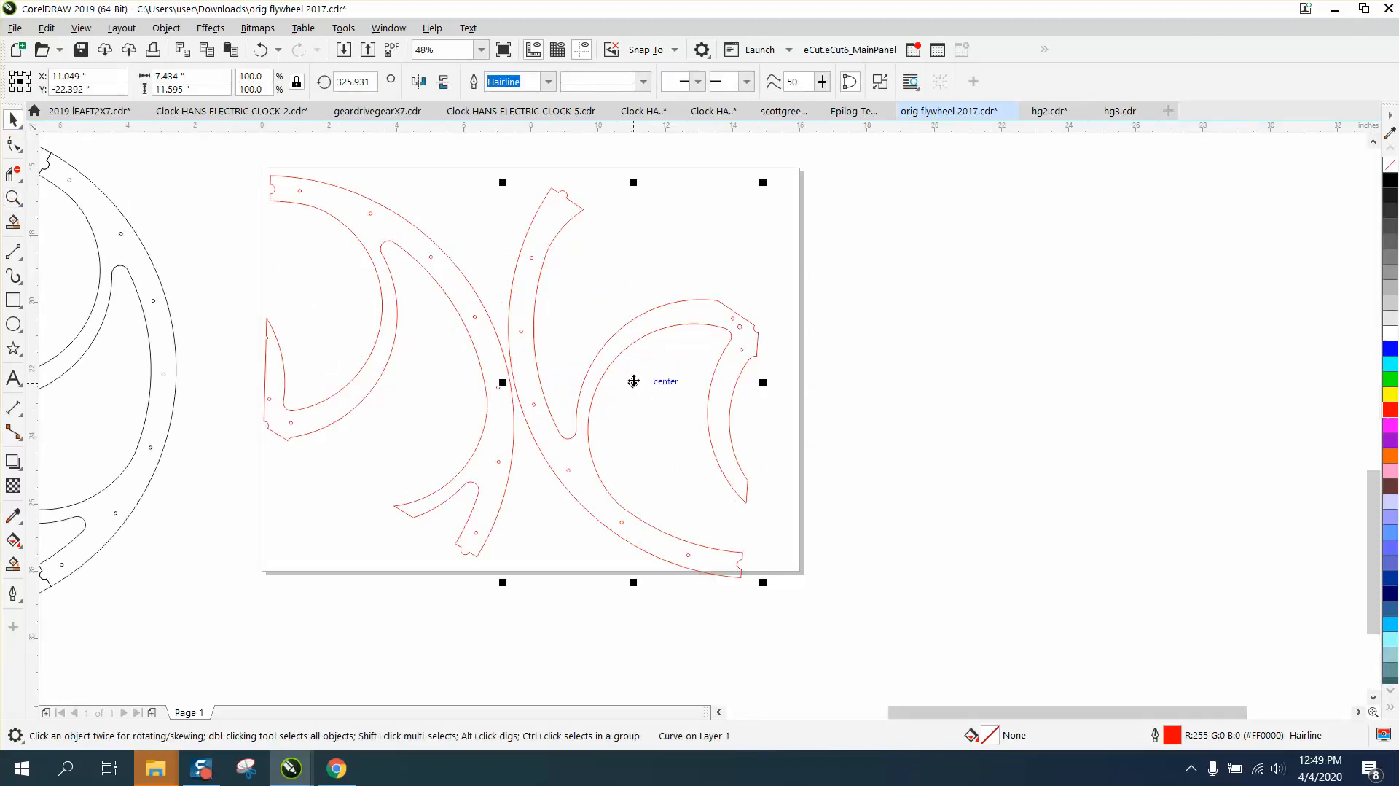
drag(633, 381, 634, 368)
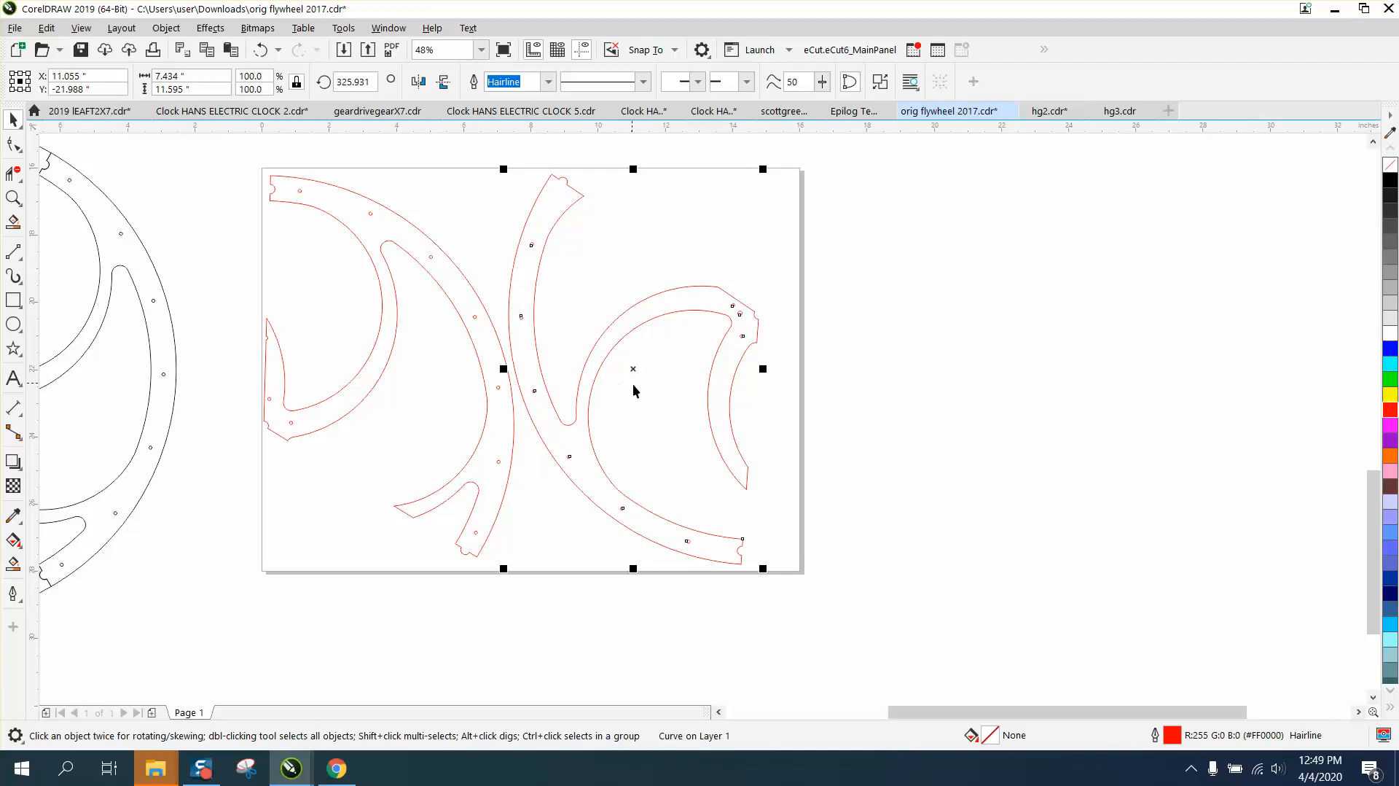